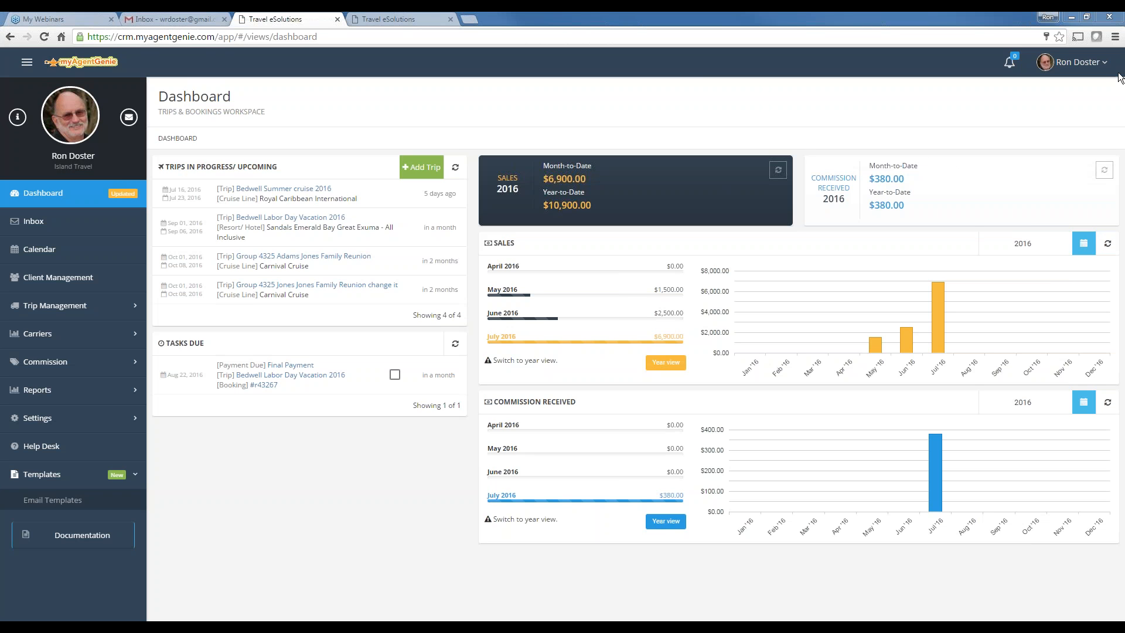
Go to My profile and show the MY ACCOUNT tab with subscriptions and billing details
click(1079, 62)
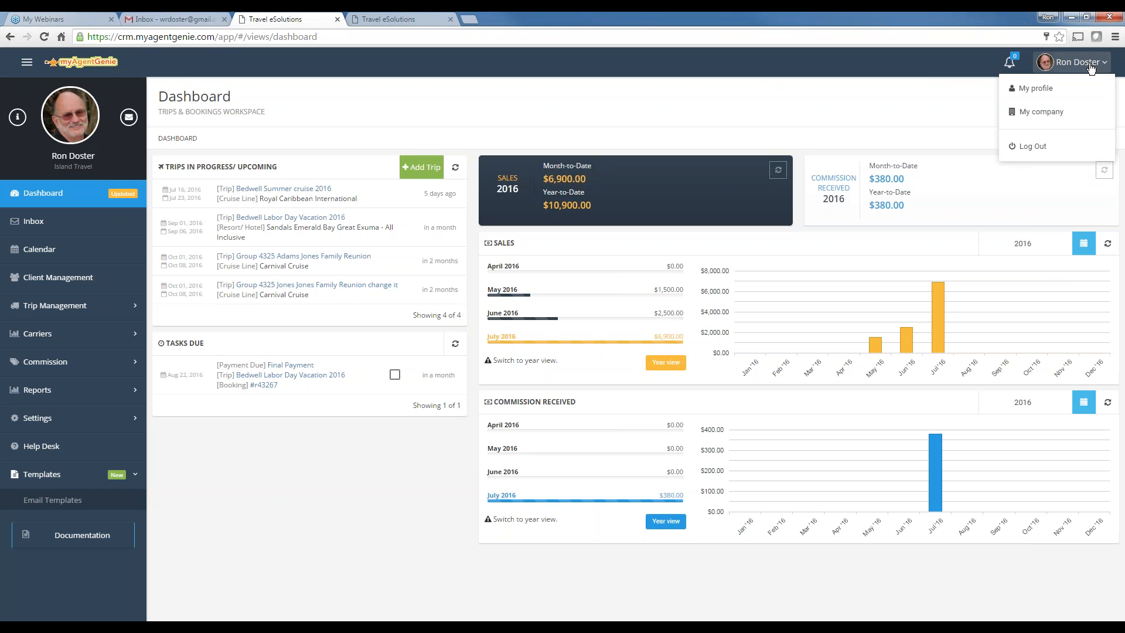
click(1032, 88)
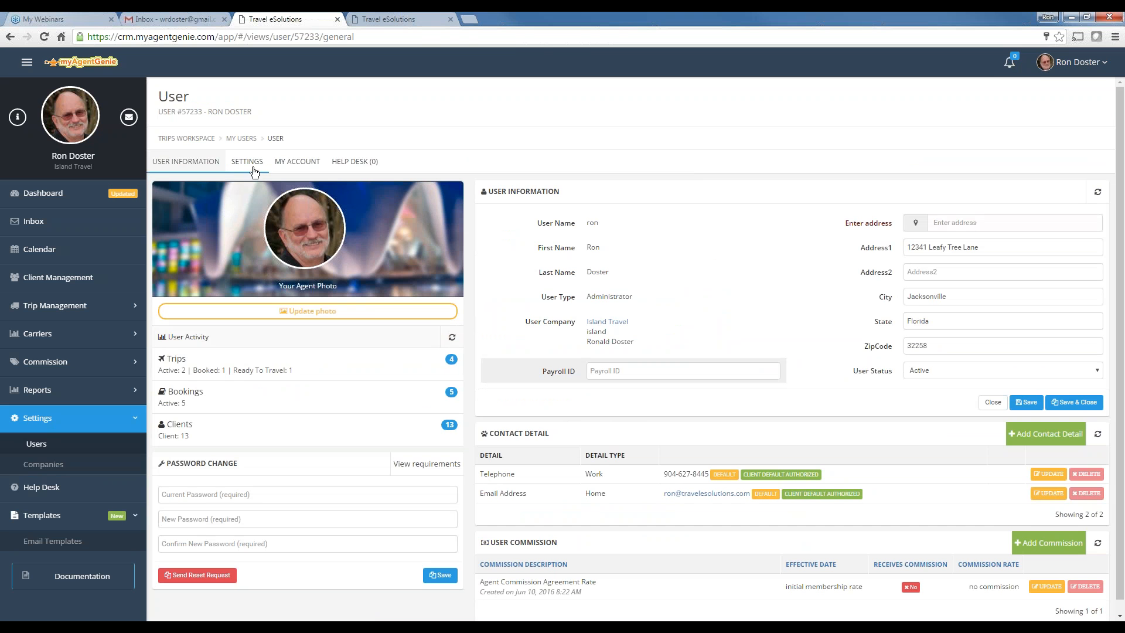
click(297, 162)
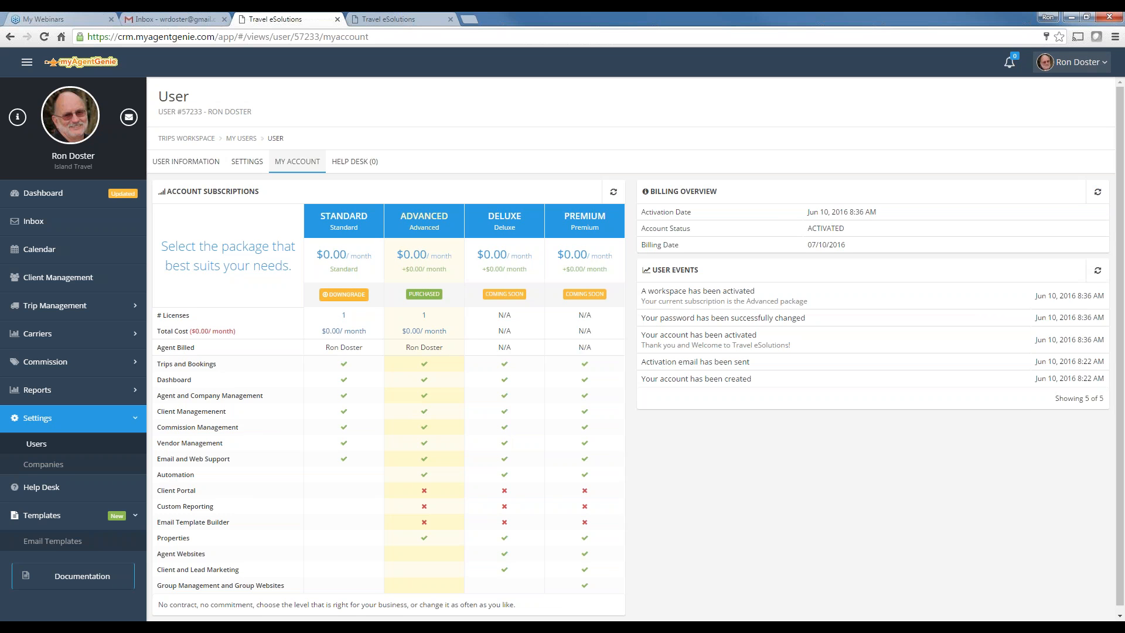
Open the Labor Day vacation trip from the Trips list under Trip Management
click(51, 311)
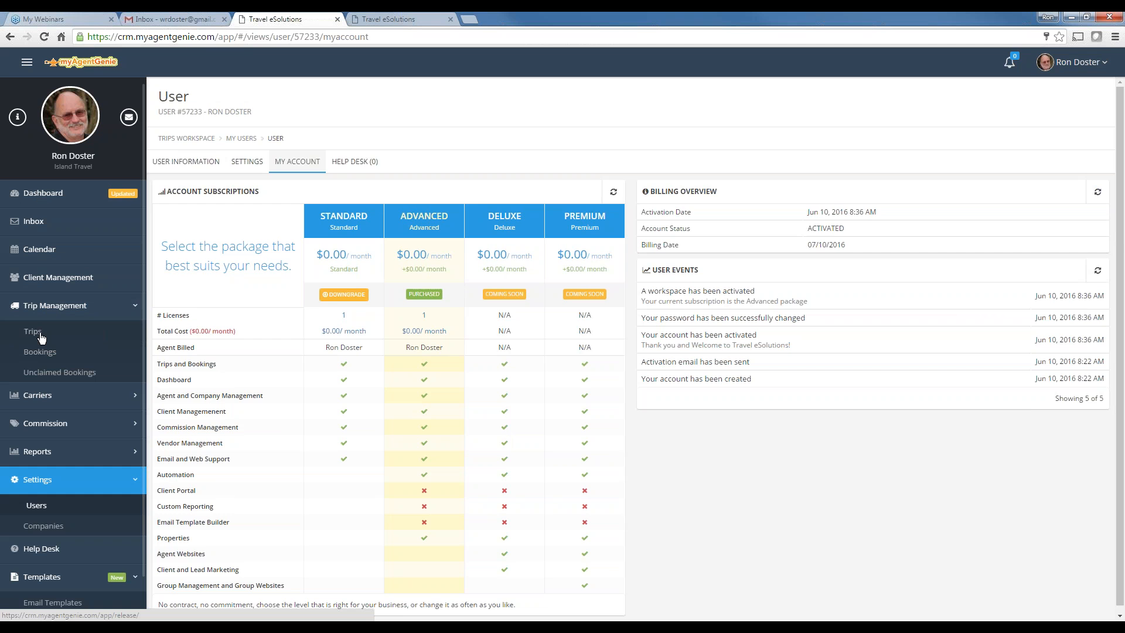
click(35, 332)
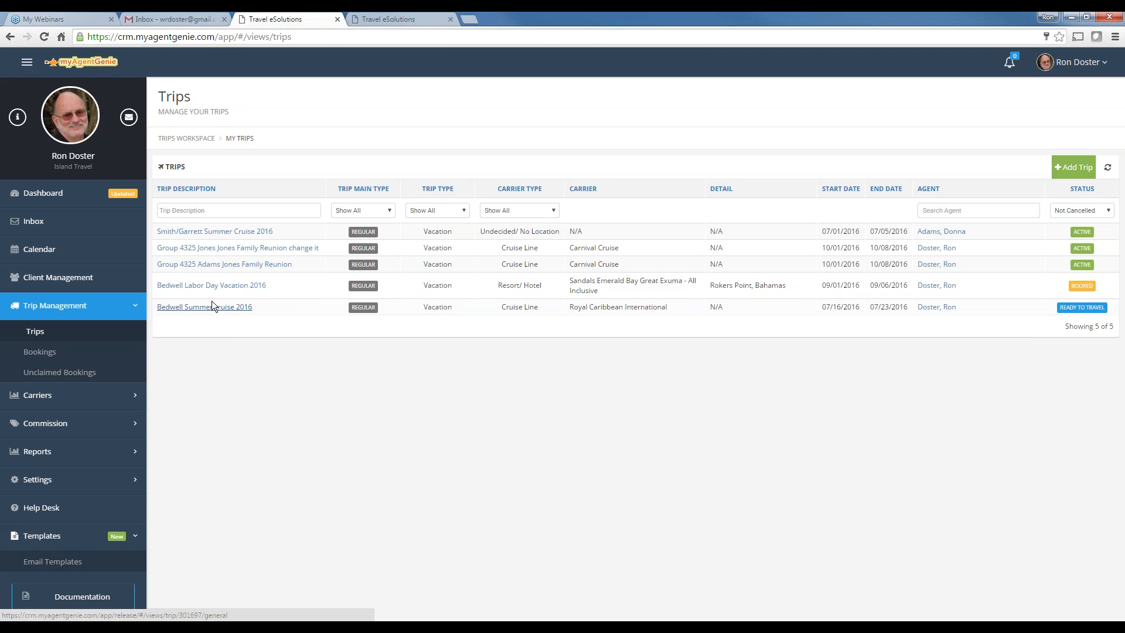
click(223, 287)
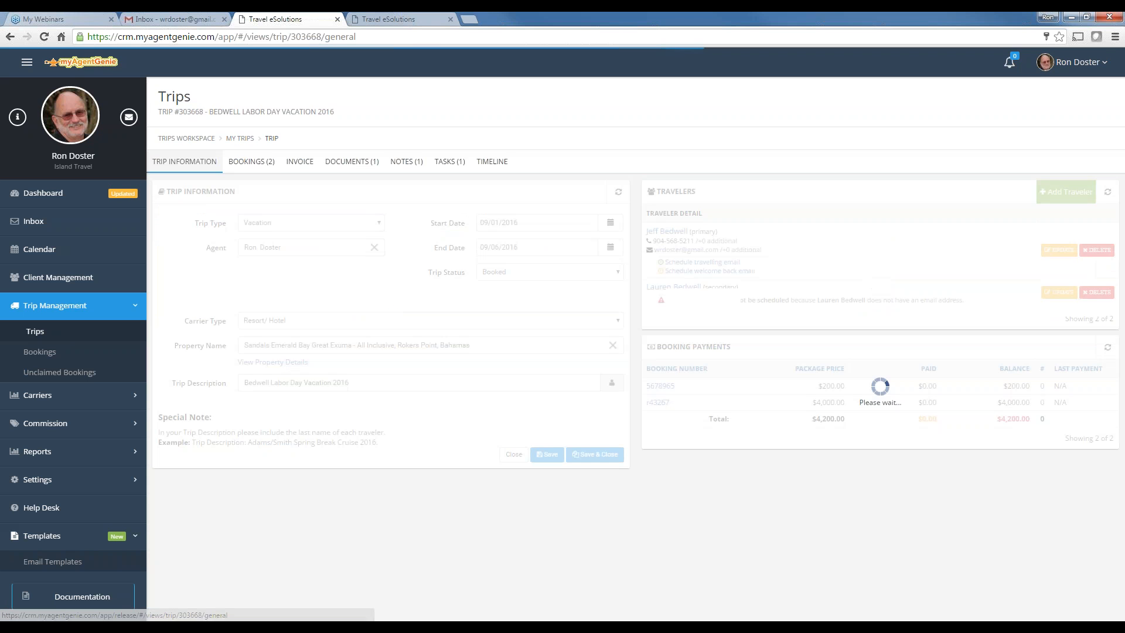
Review the trip's bookings and invoice, then open the $4,000 Funjet Vacations booking
click(252, 161)
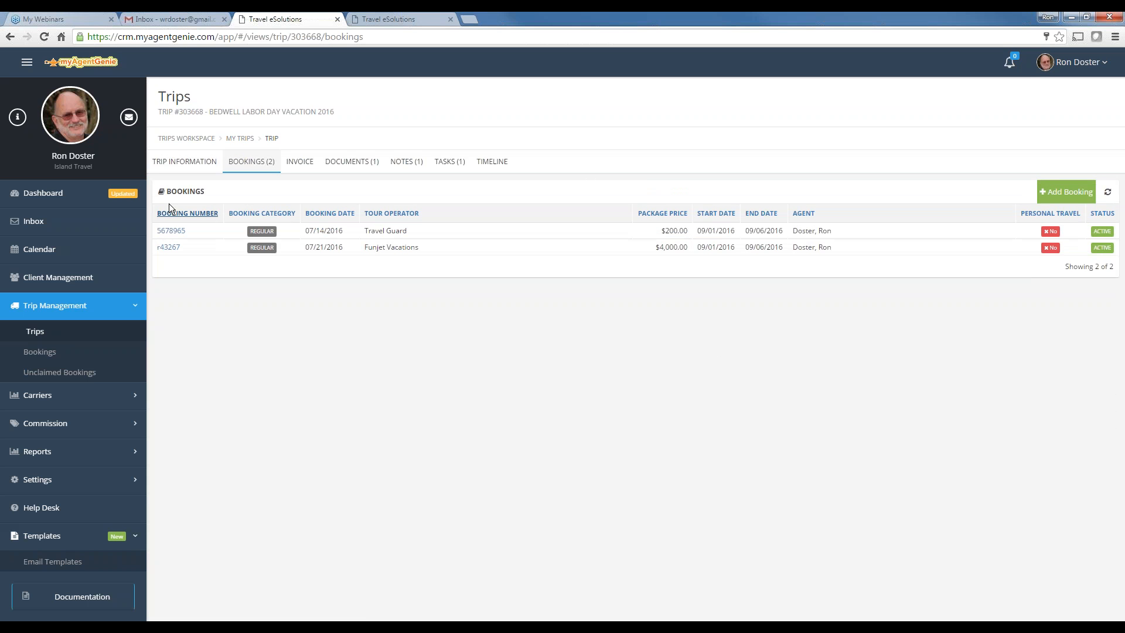
click(302, 163)
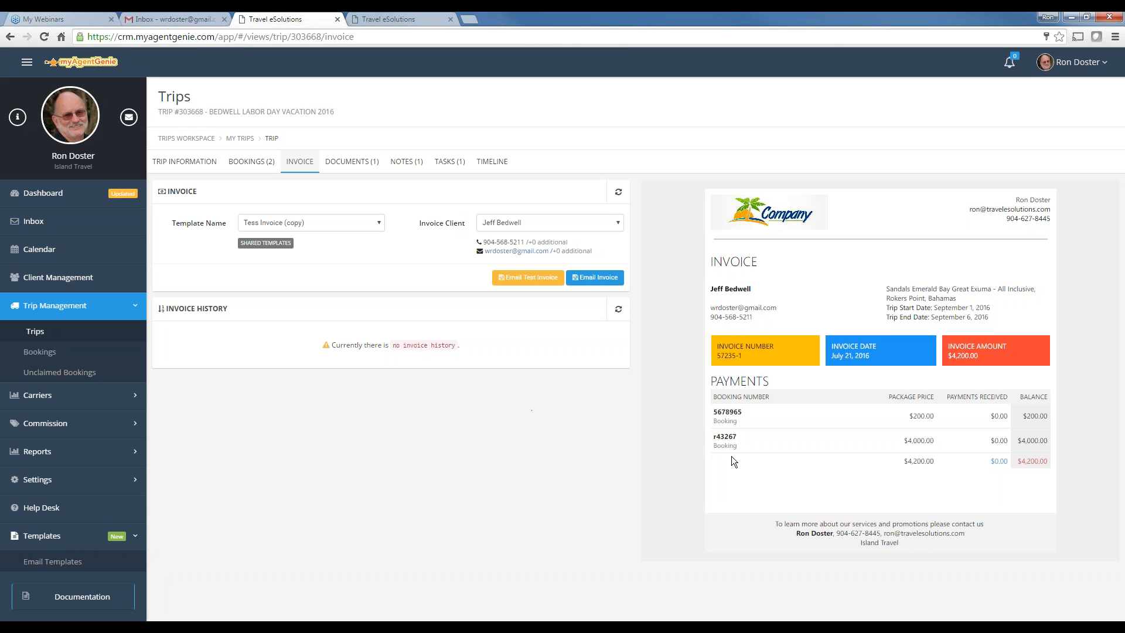
click(251, 162)
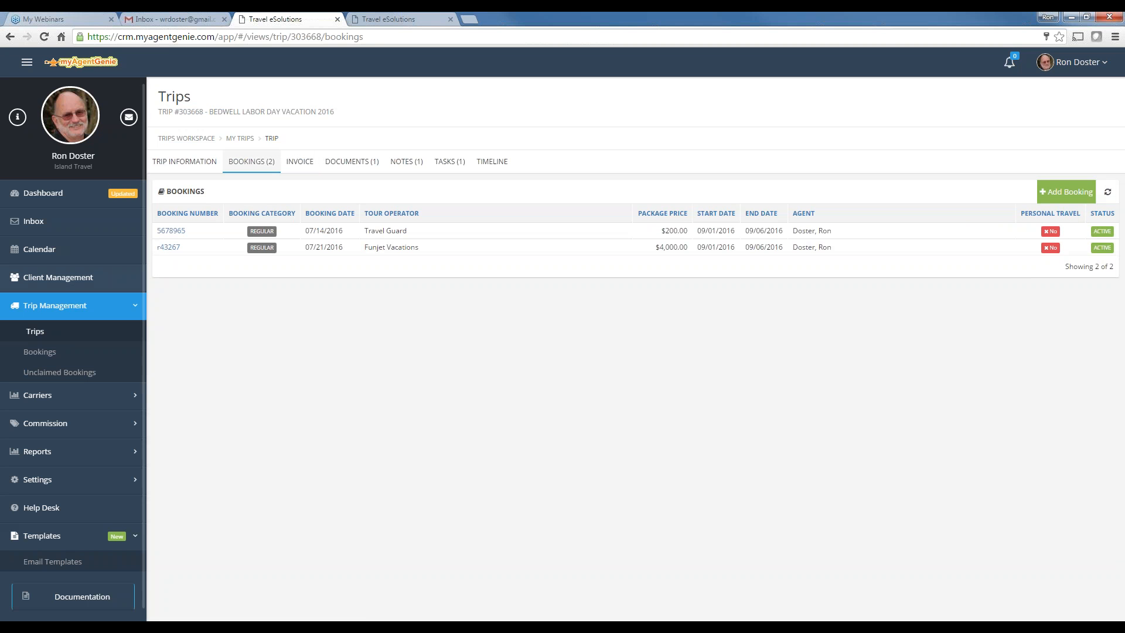
click(168, 247)
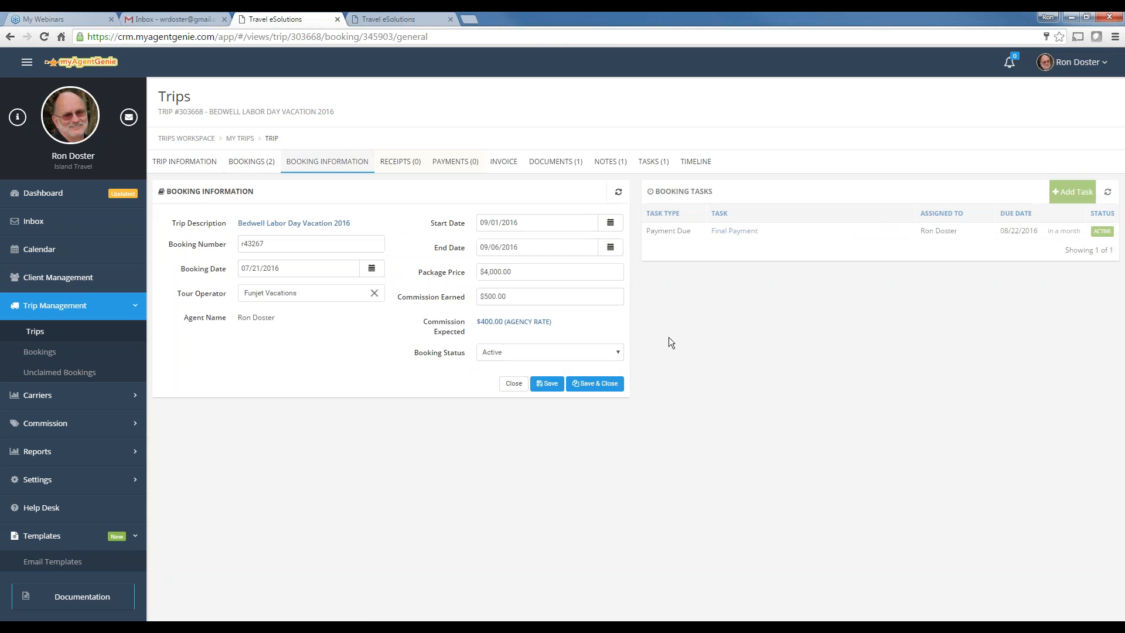
Start a new payment on the Funjet booking for the traveling client, dated 07/07/2016
click(455, 161)
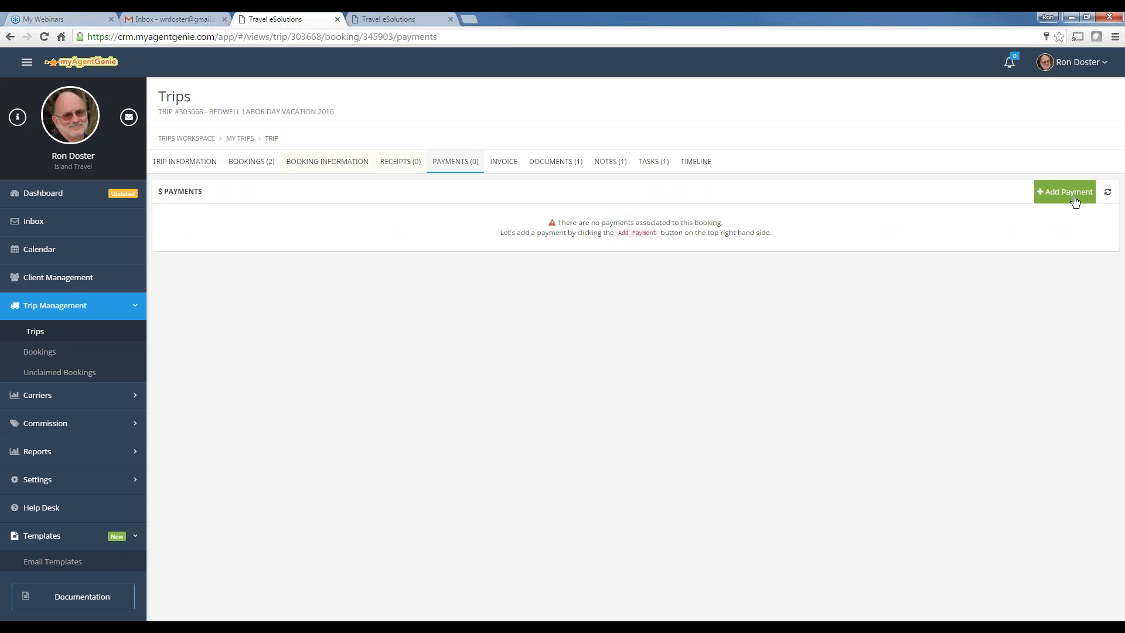
click(1075, 197)
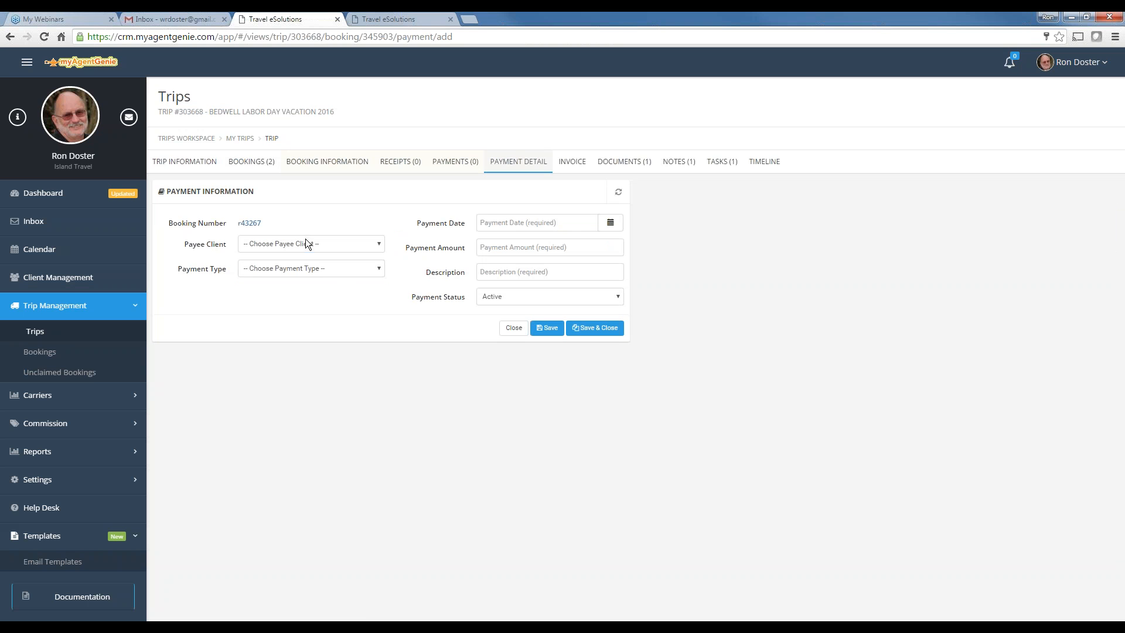
click(307, 242)
click(282, 264)
click(284, 267)
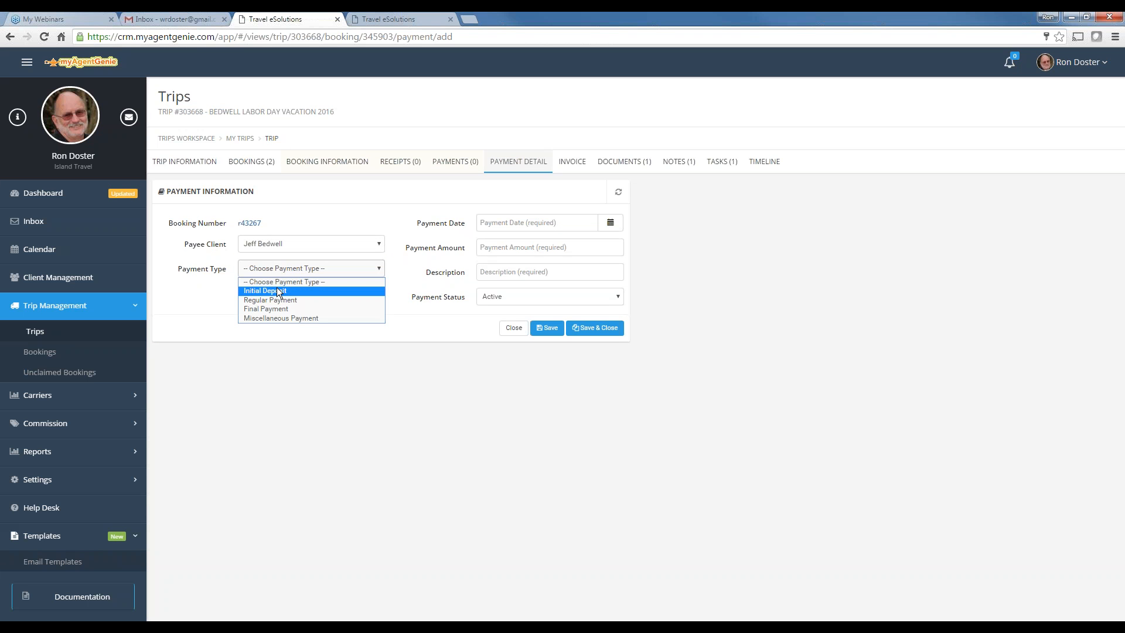
click(480, 288)
click(611, 222)
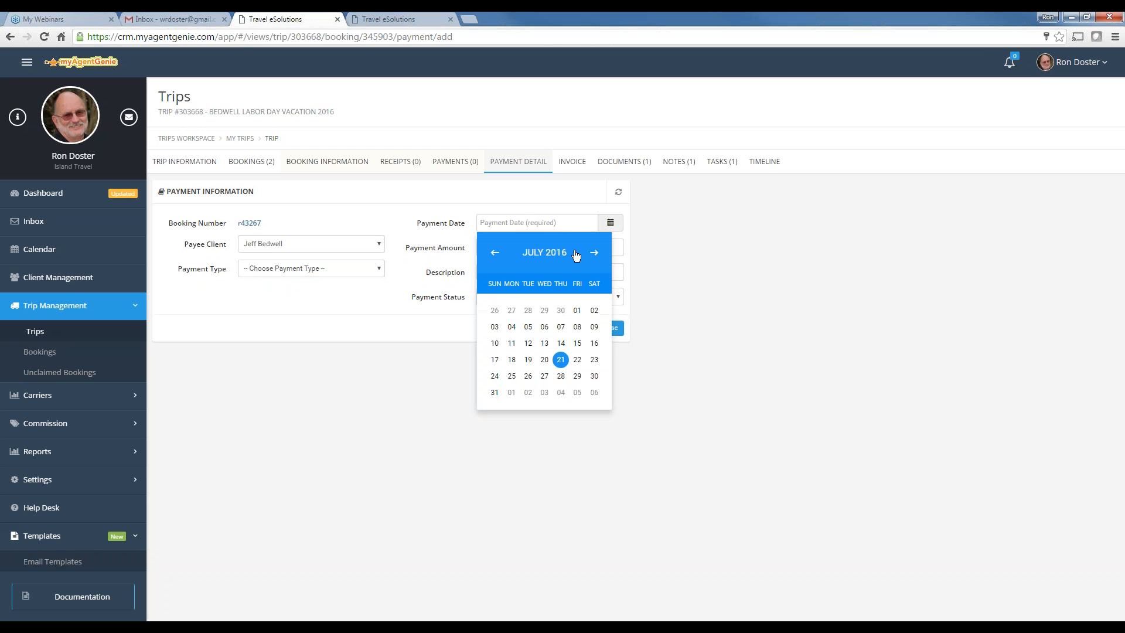
click(562, 332)
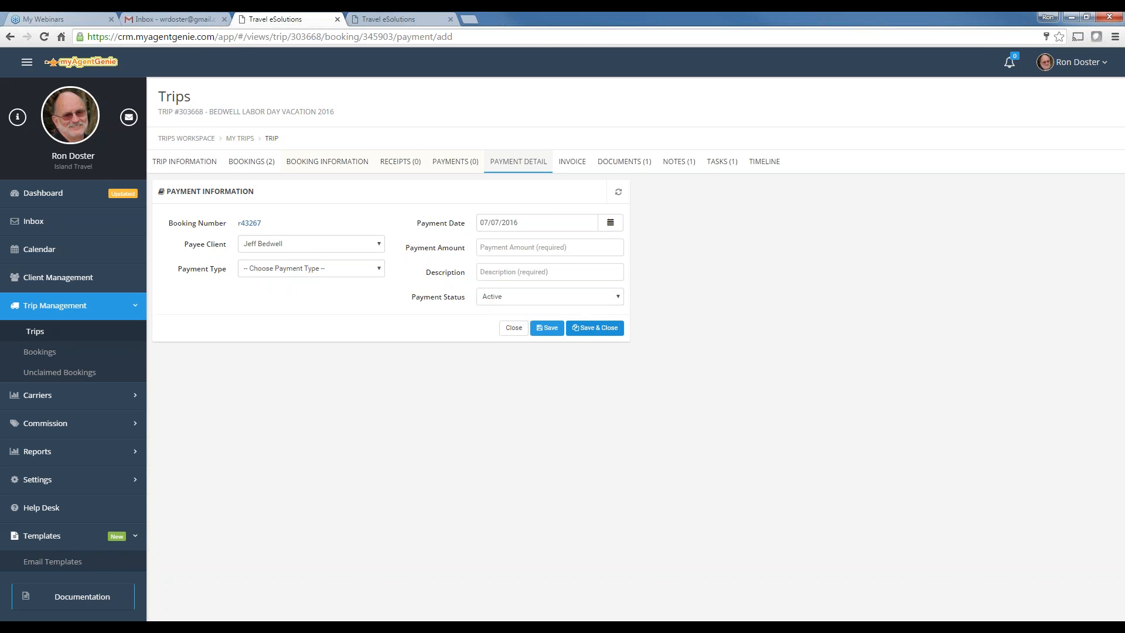
Save a $500 Initial Deposit described as visa, then return to the bookings list
click(504, 248)
text(50)
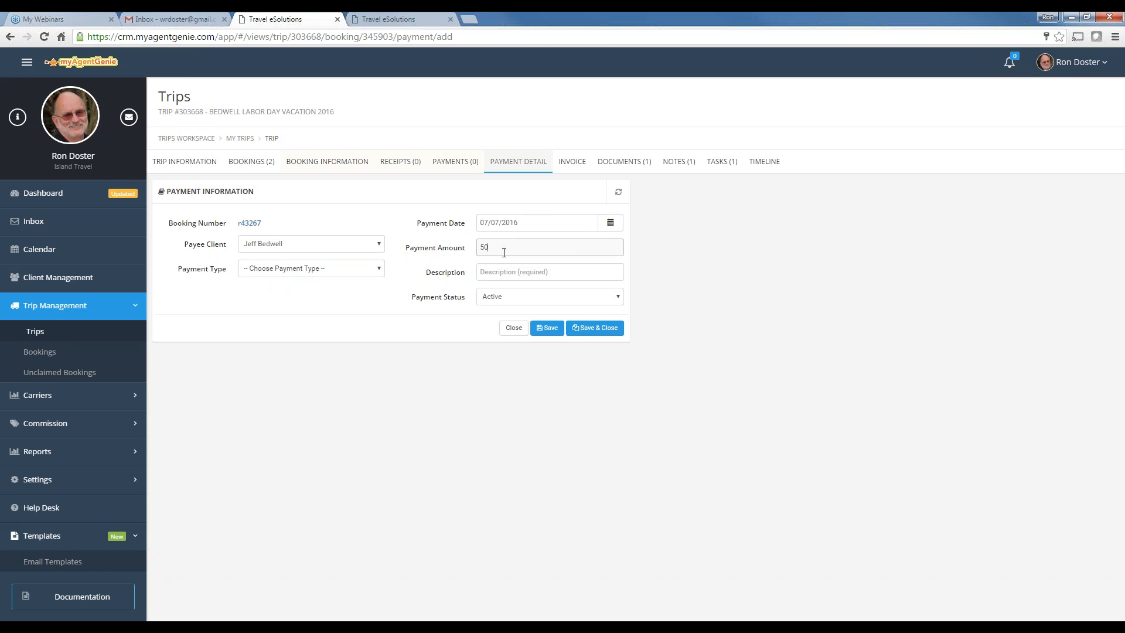
text(0)
click(505, 273)
text(visa)
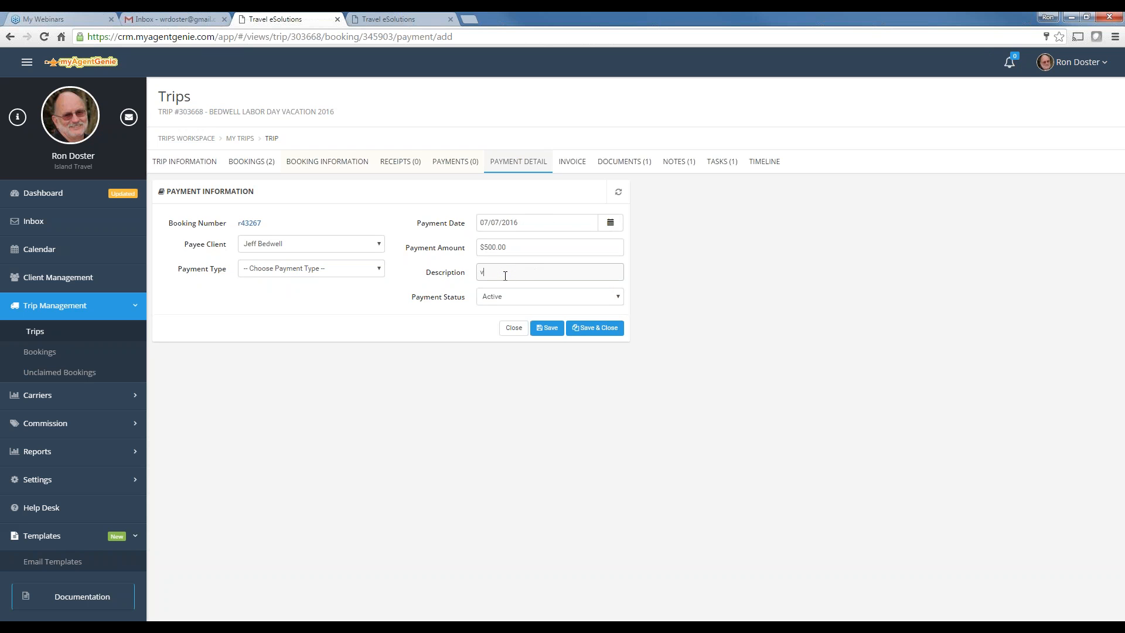
click(546, 328)
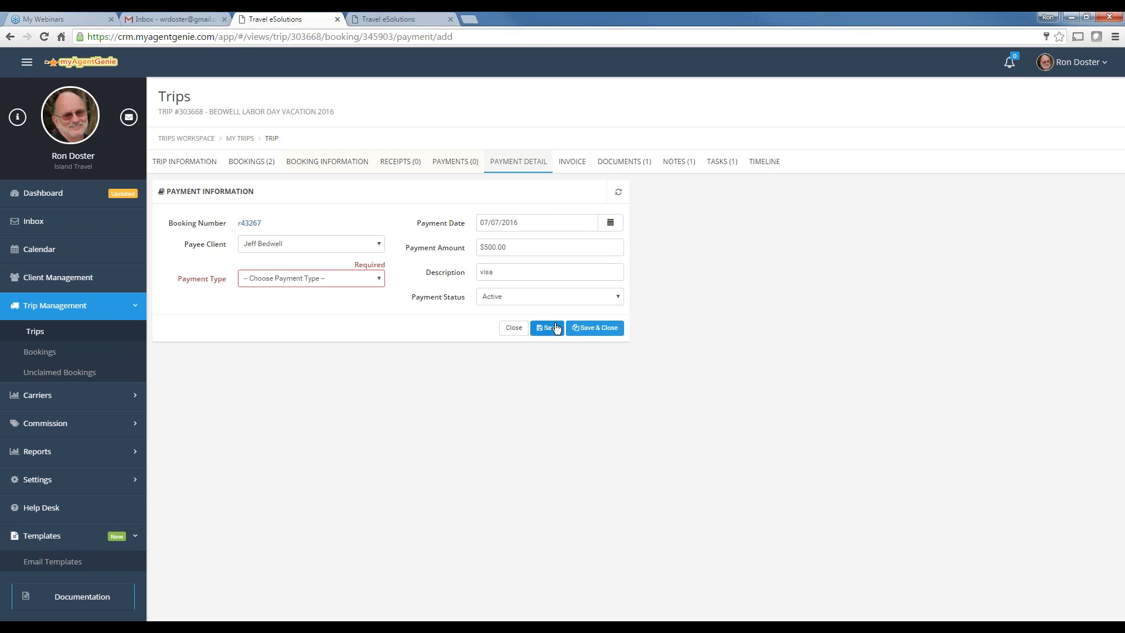
click(325, 284)
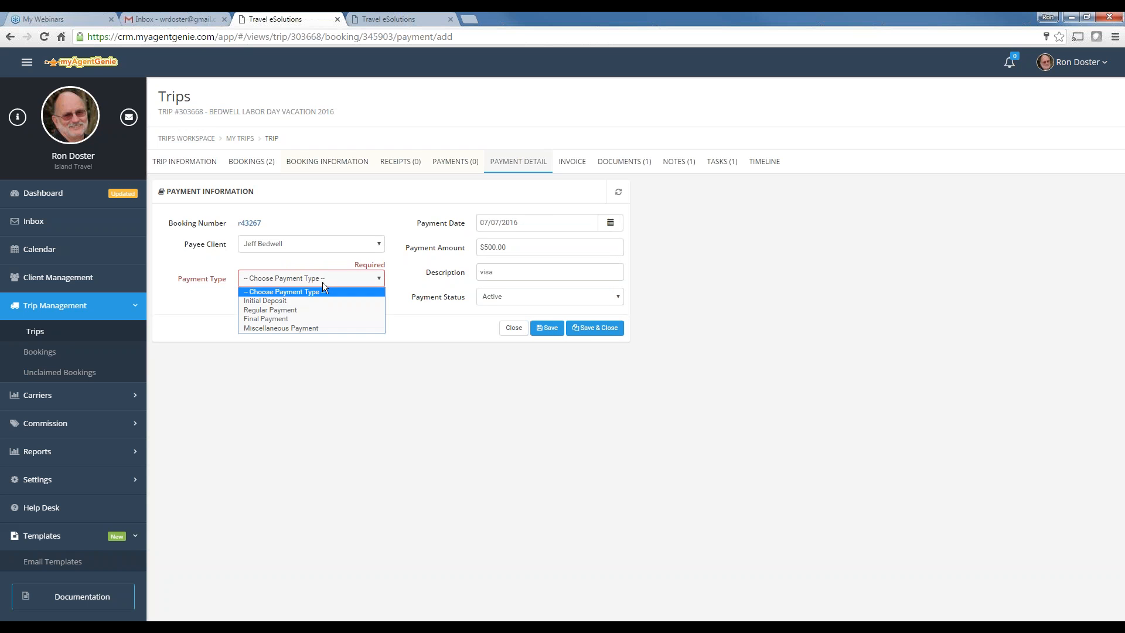
click(287, 305)
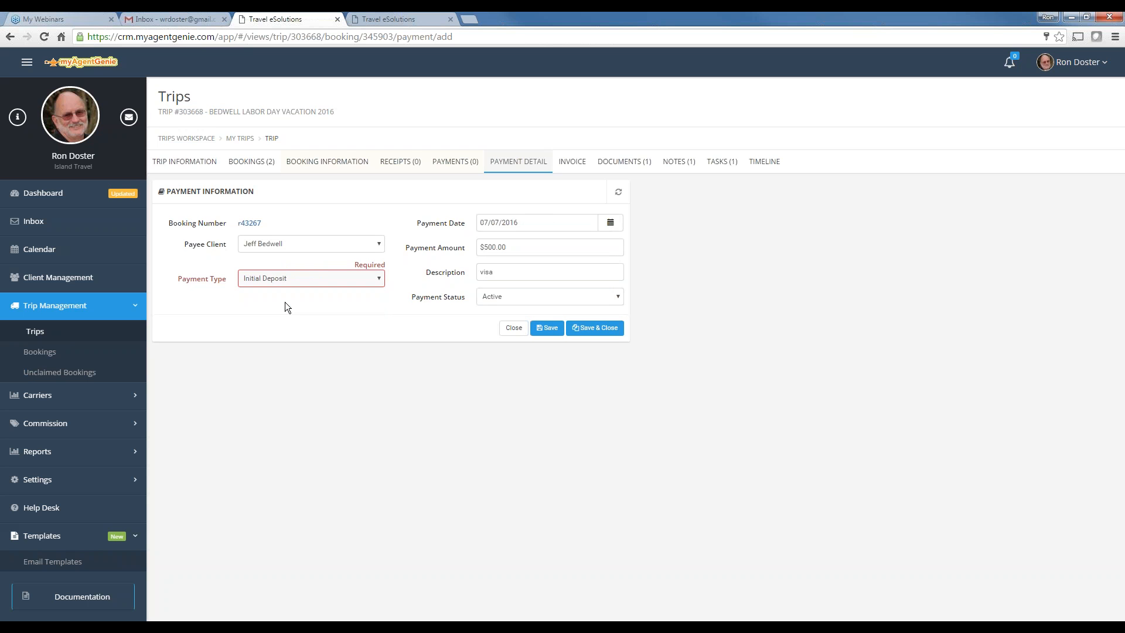
click(547, 328)
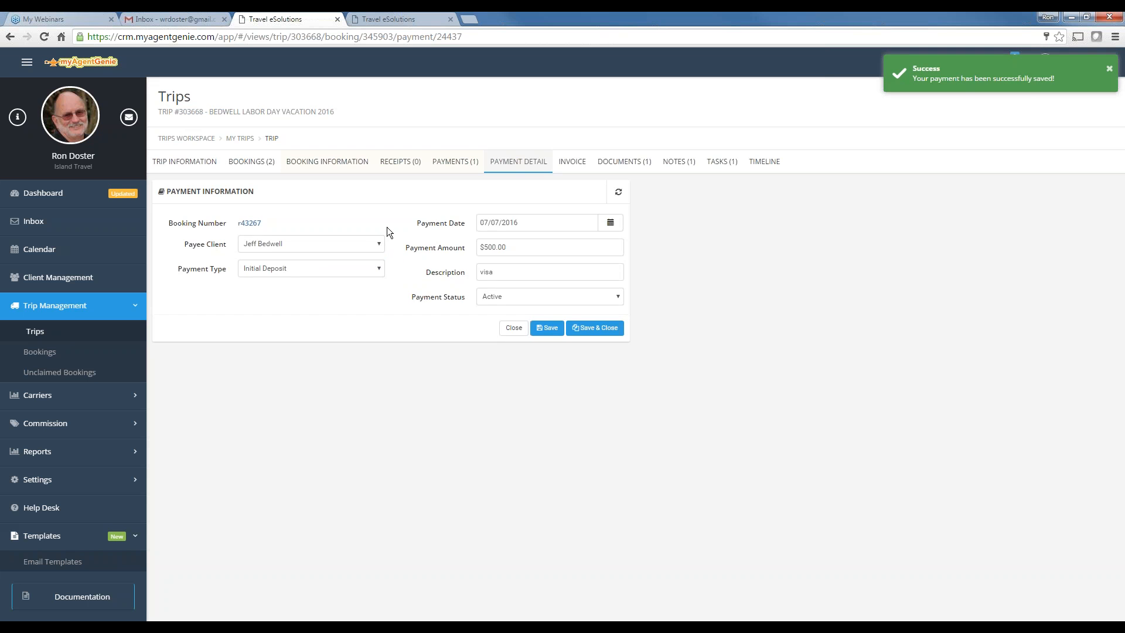
click(237, 161)
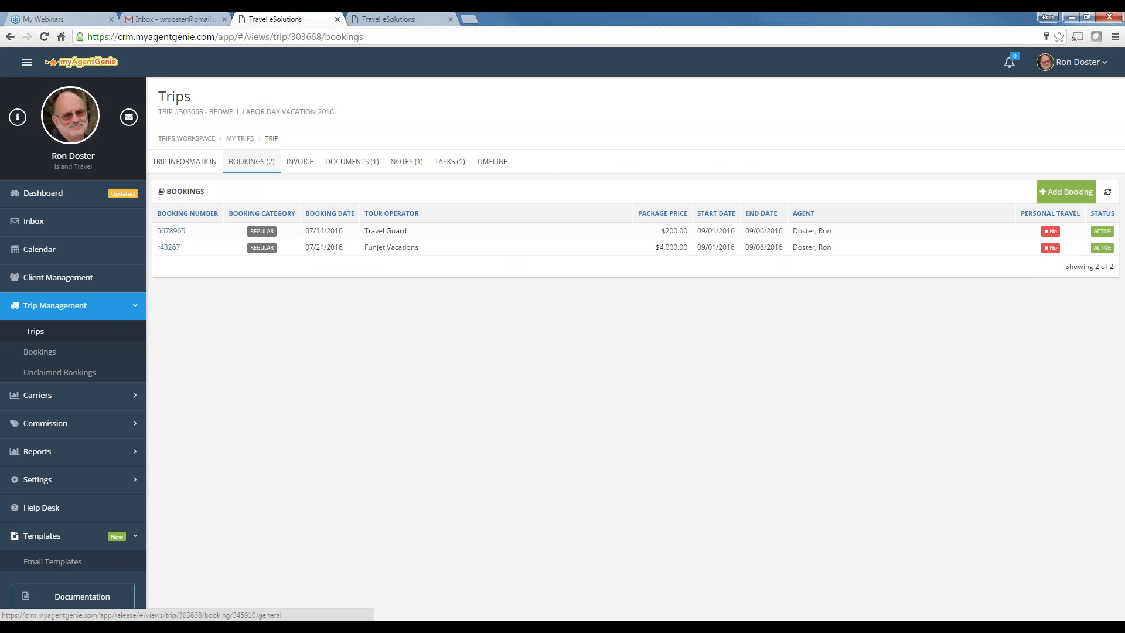
On the $200 Travel Guard booking, start a Final Payment for the traveling client dated 07/07/2016
click(178, 231)
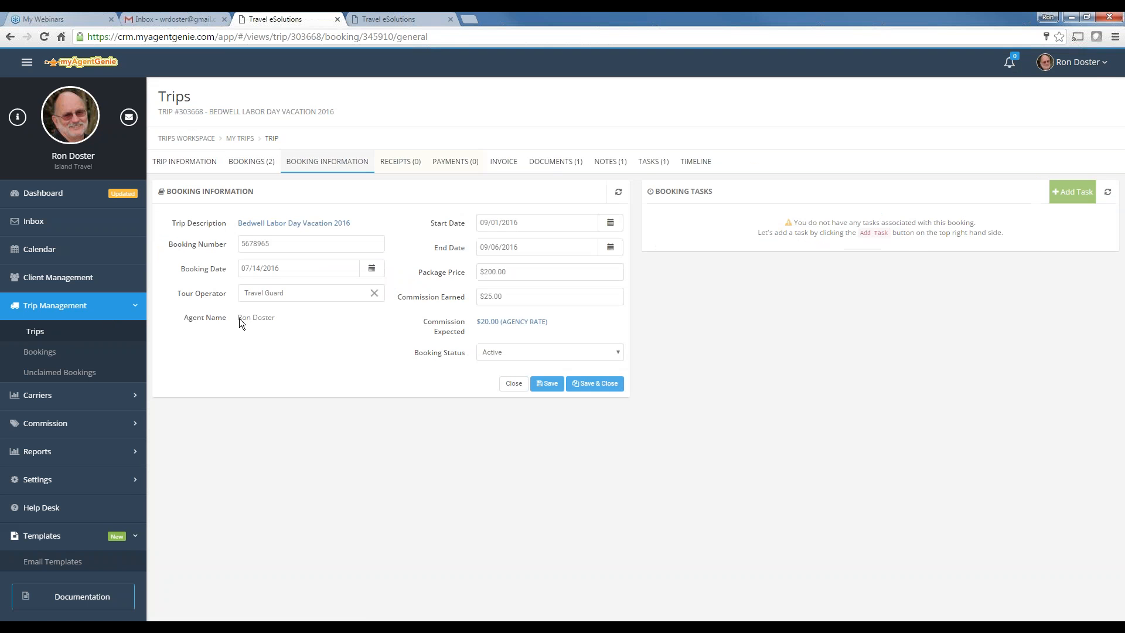
click(455, 167)
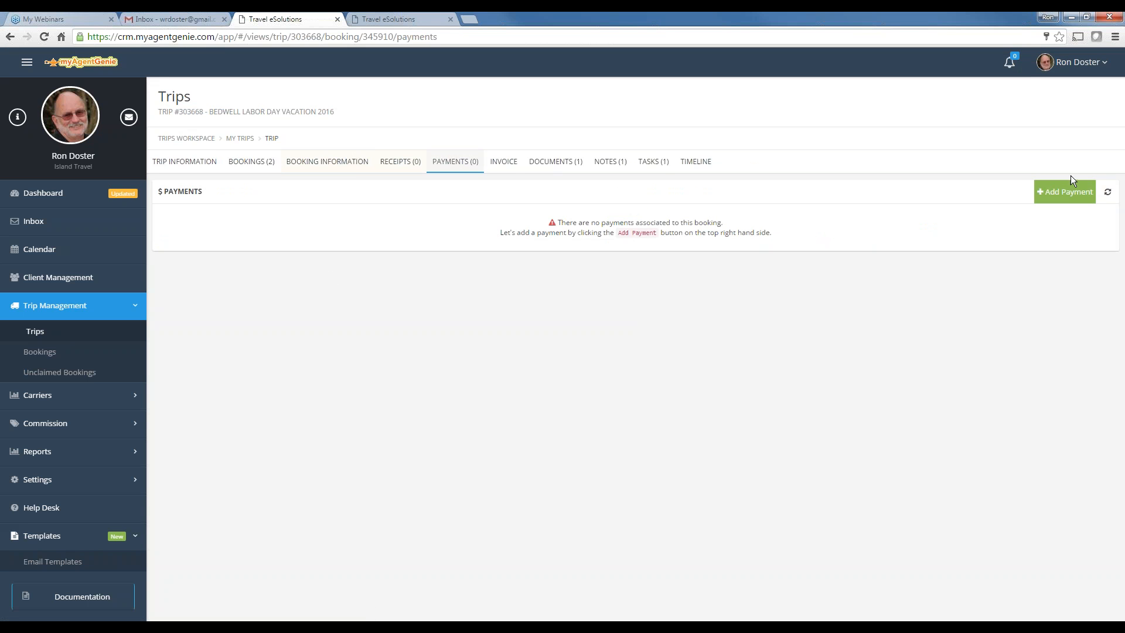
click(1062, 192)
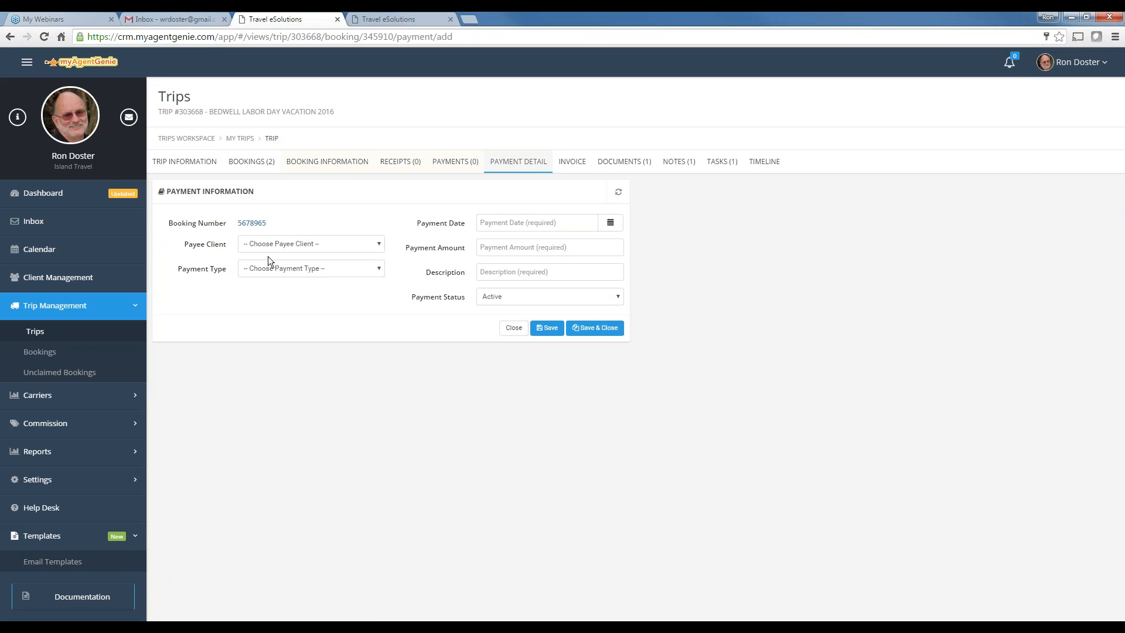
click(275, 244)
click(271, 265)
click(270, 273)
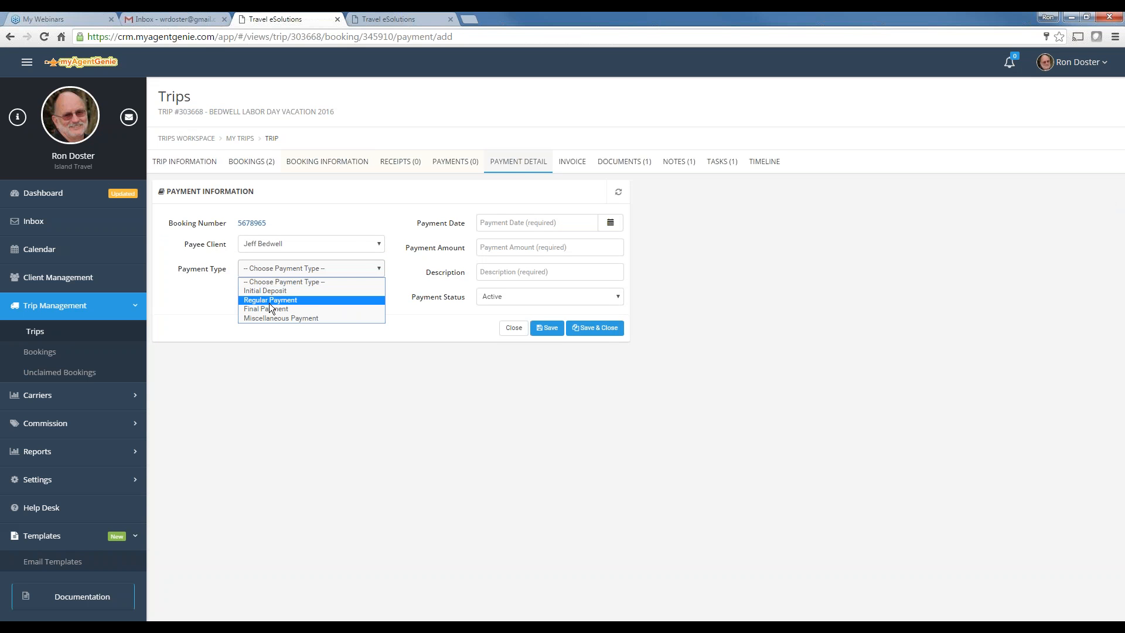
click(271, 310)
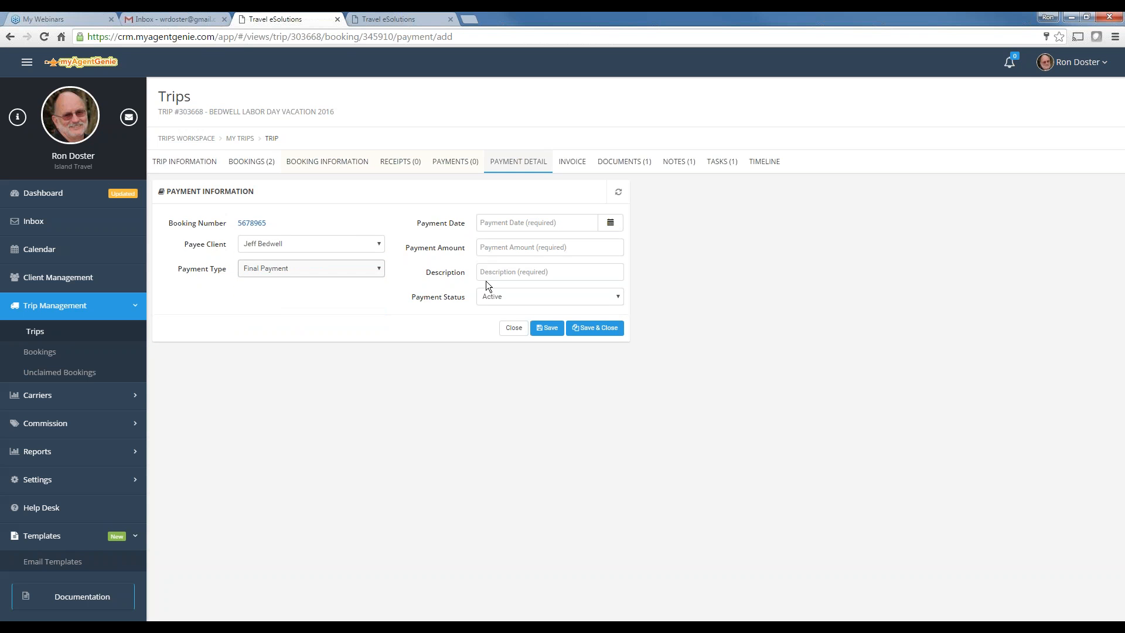
click(610, 223)
click(561, 325)
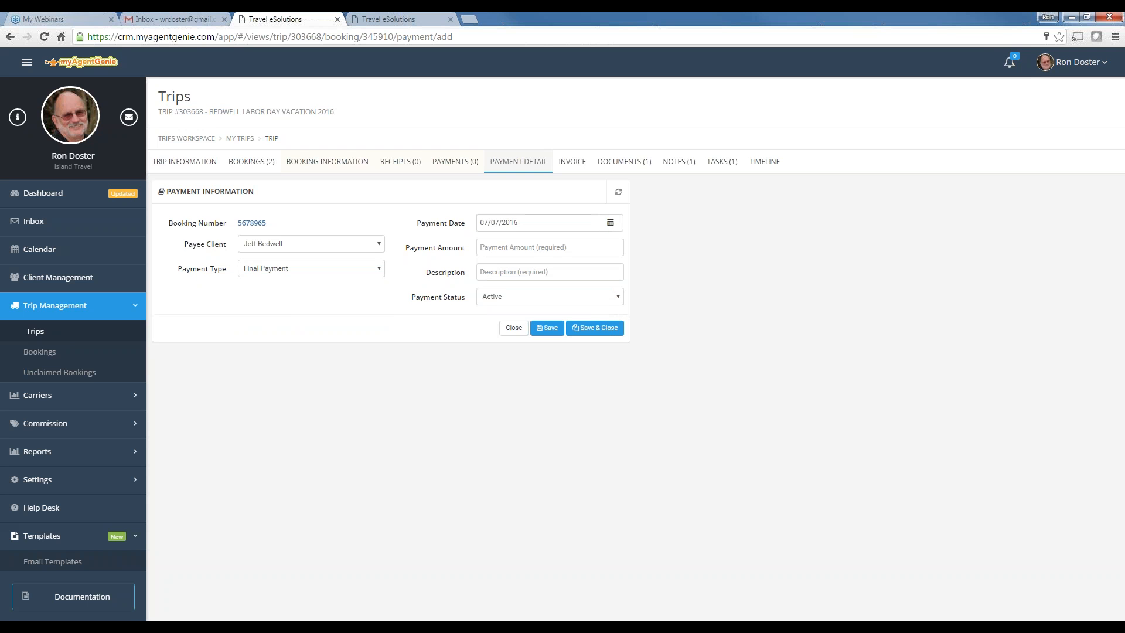
Save the payment as $200 with description visa and view the trip's invoice
click(516, 250)
text(200)
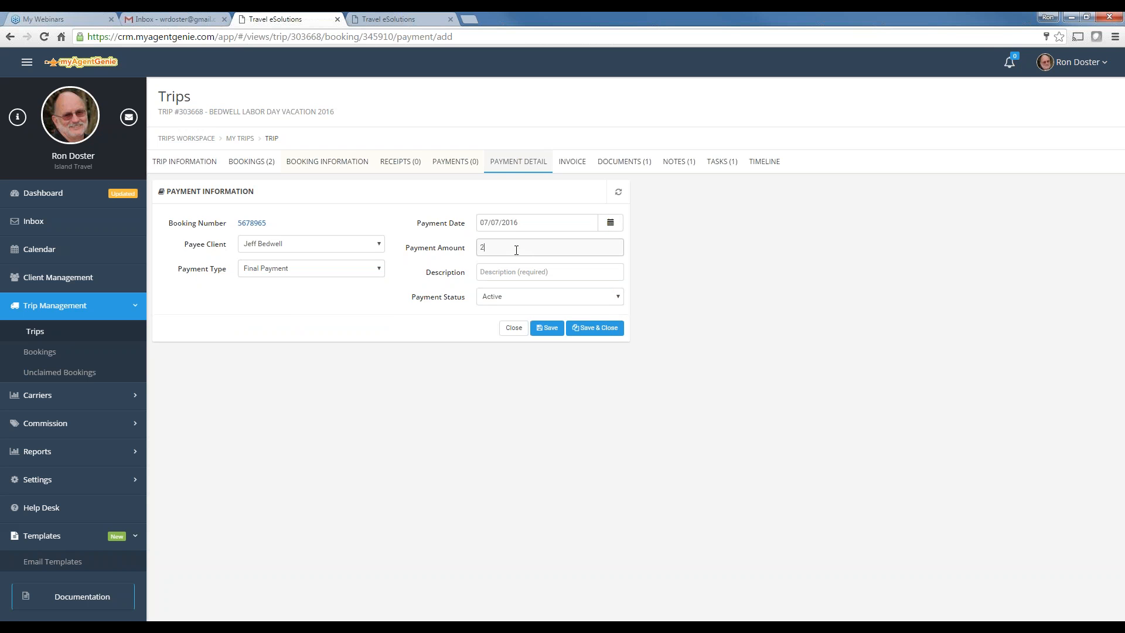
click(531, 275)
text(visa)
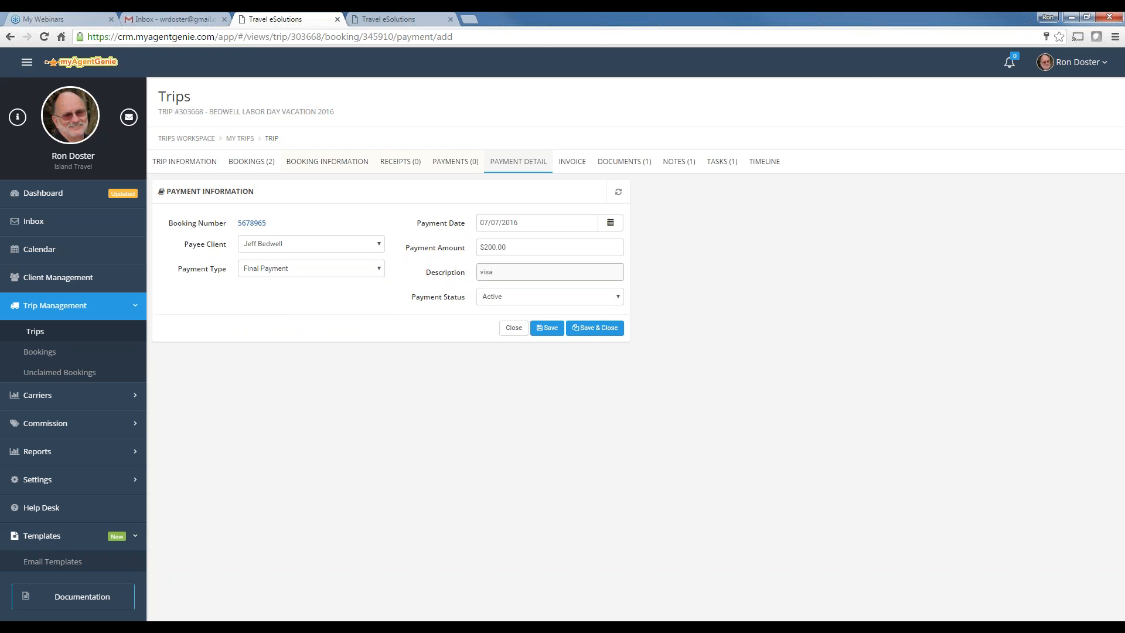
click(536, 329)
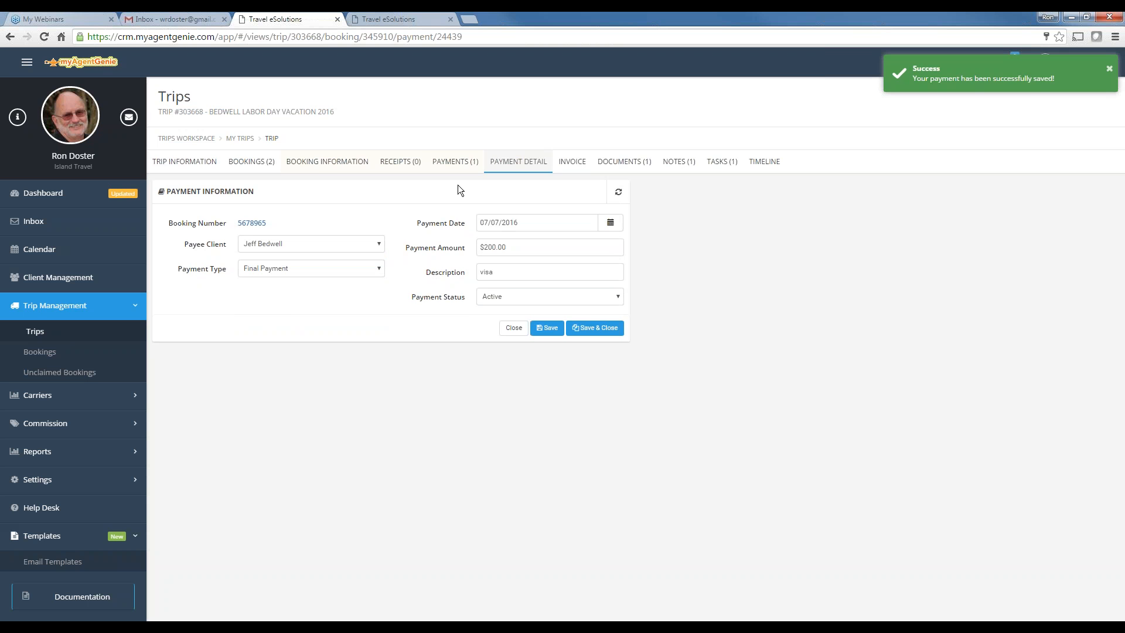
click(572, 162)
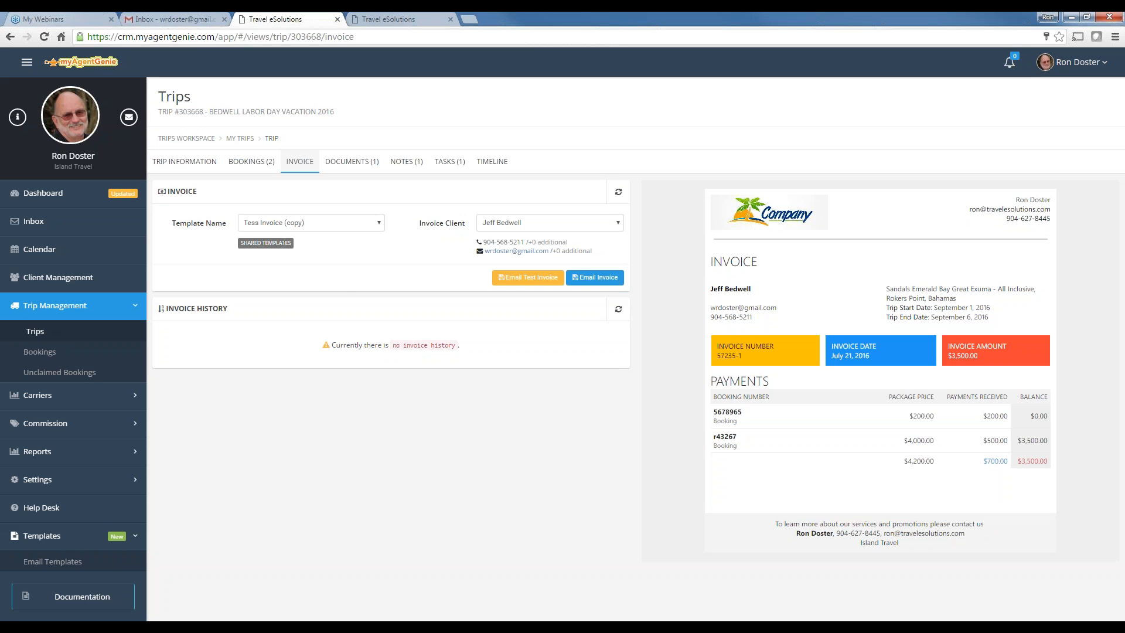
Email the trip invoice to the client using the Tess Invoice Detail template
click(340, 228)
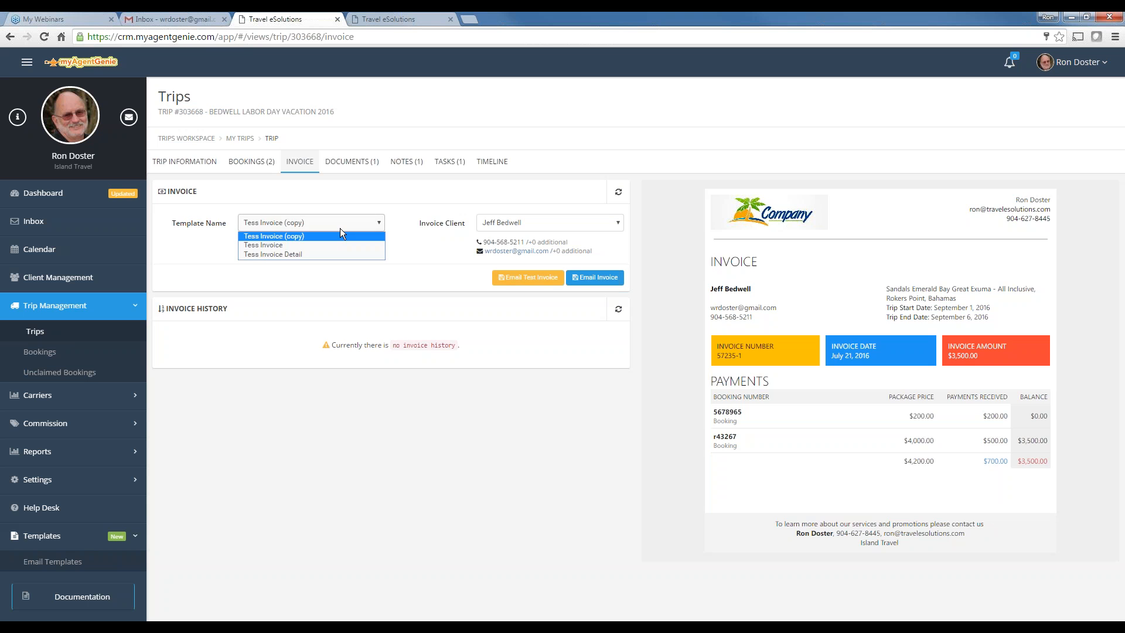
click(288, 254)
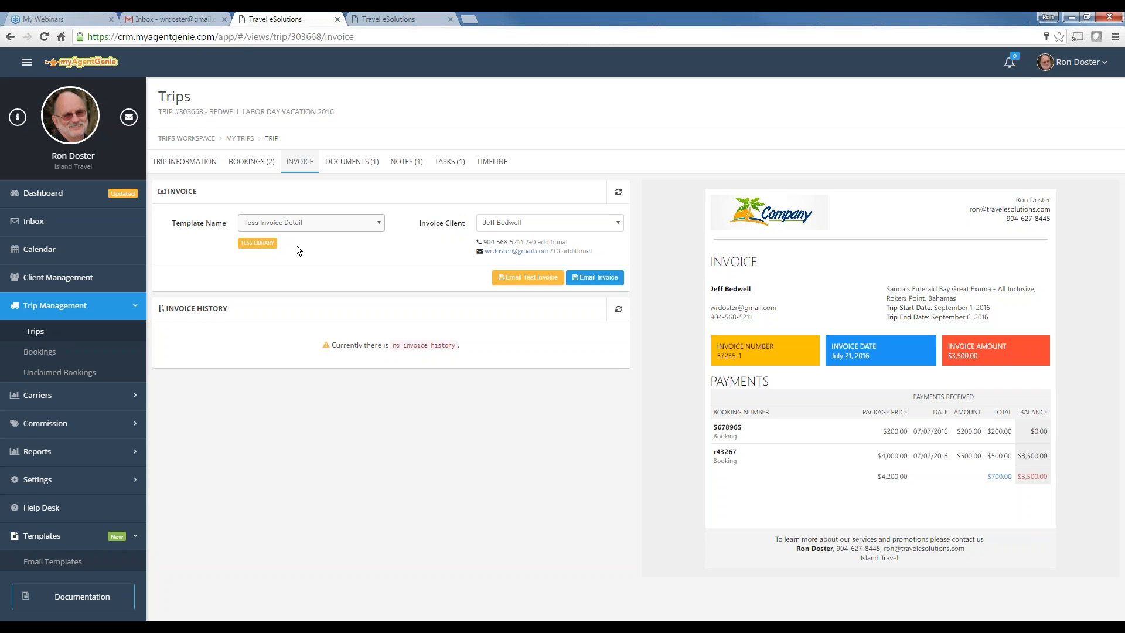
click(595, 278)
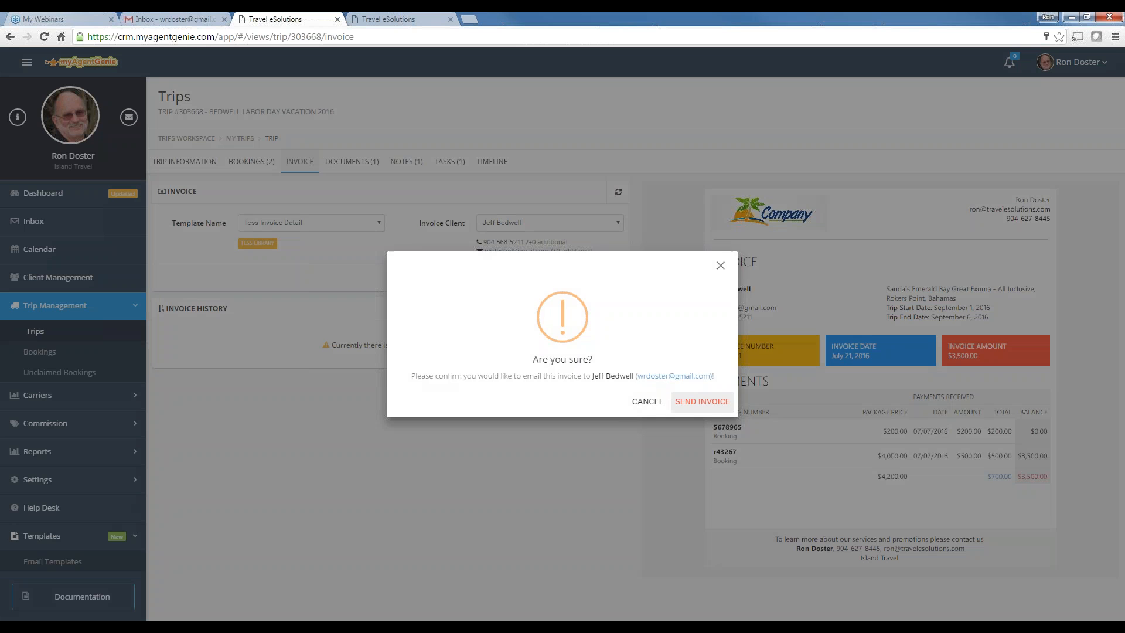
click(689, 402)
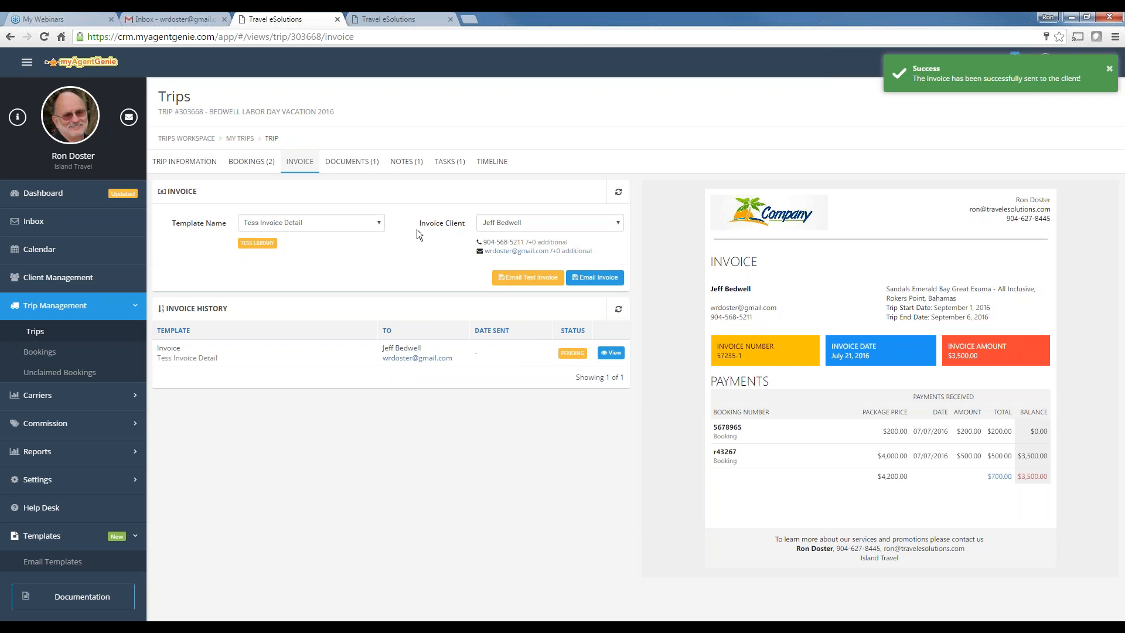
Refresh the invoice history, then preview the sent Tess Invoice Detail invoice and close it
click(620, 311)
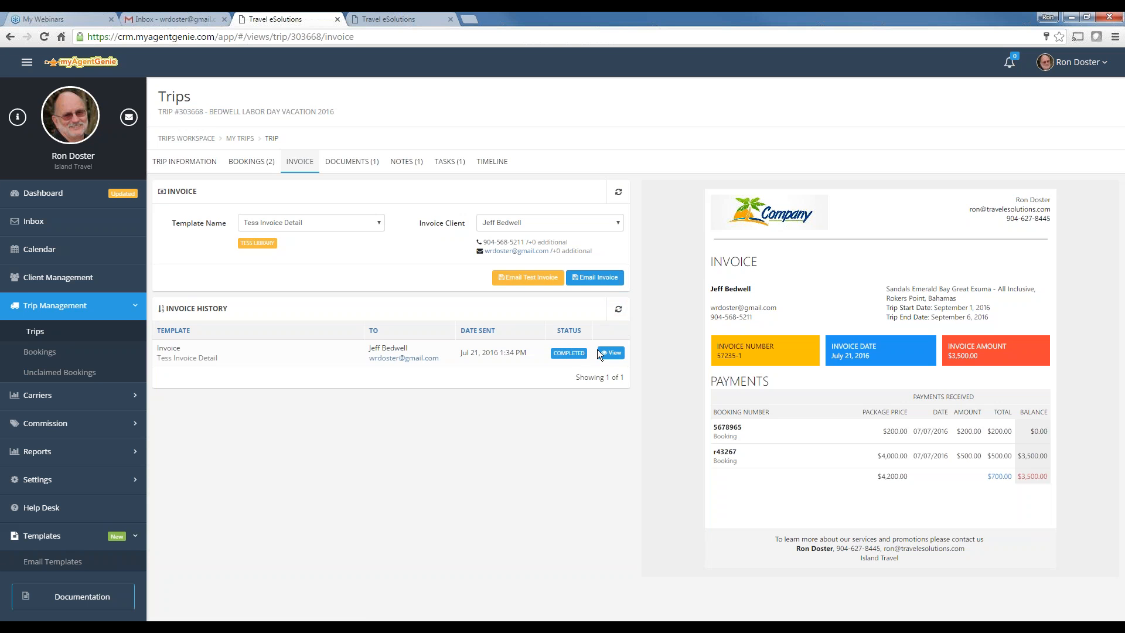
click(599, 353)
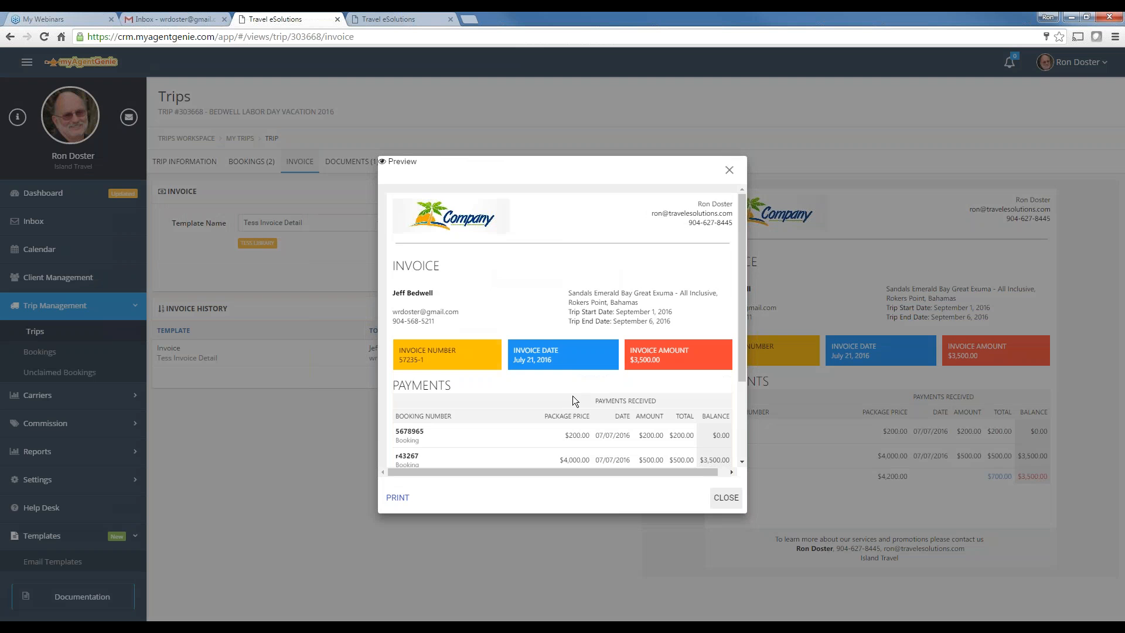
scroll(576, 388, down, 2)
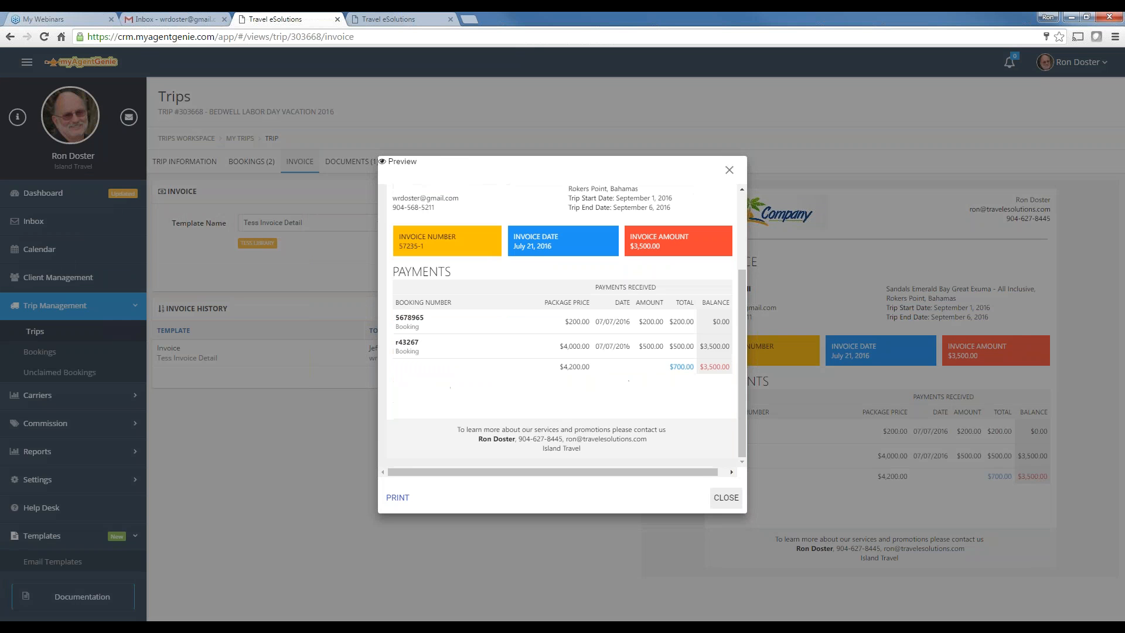
drag(743, 411, 750, 334)
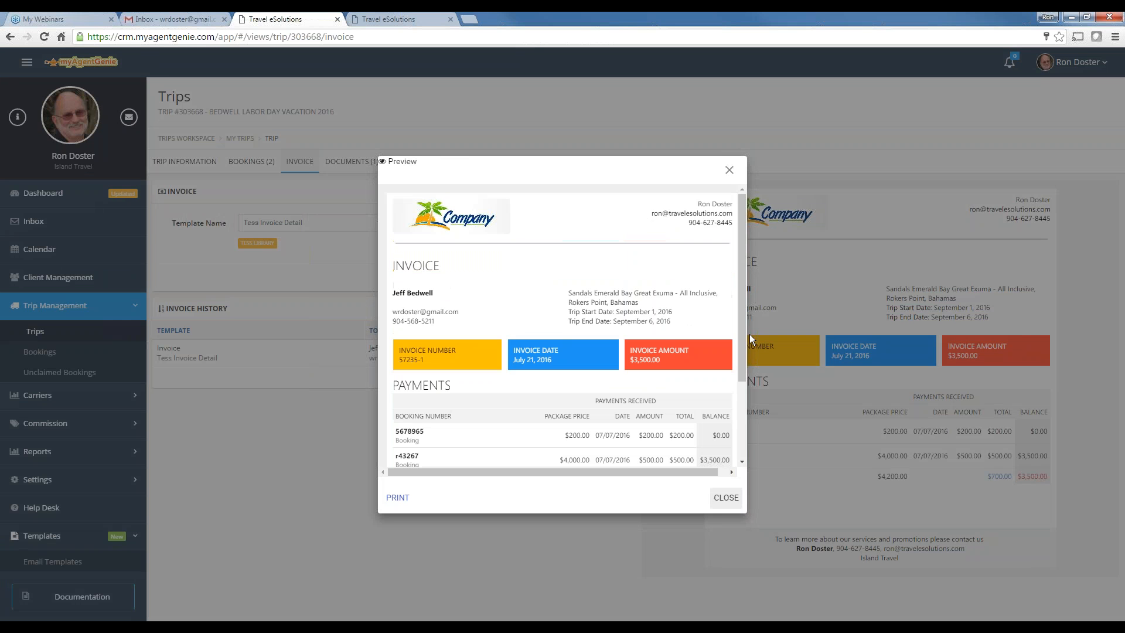
click(728, 169)
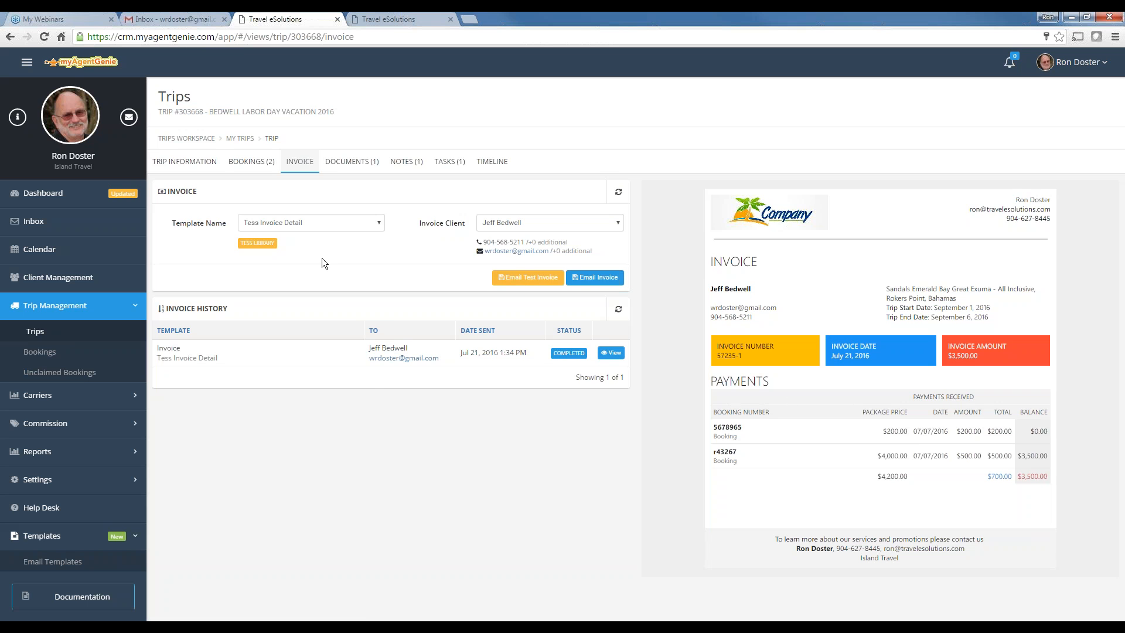
Set the trip's start and end dates both to 07/21/2016
click(174, 163)
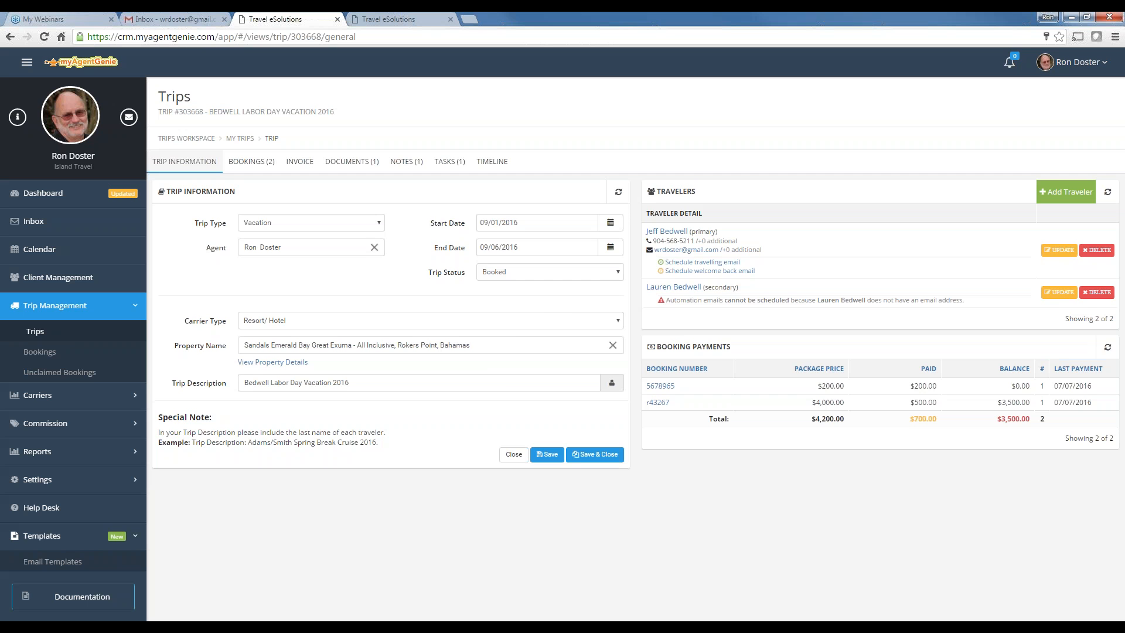
click(611, 222)
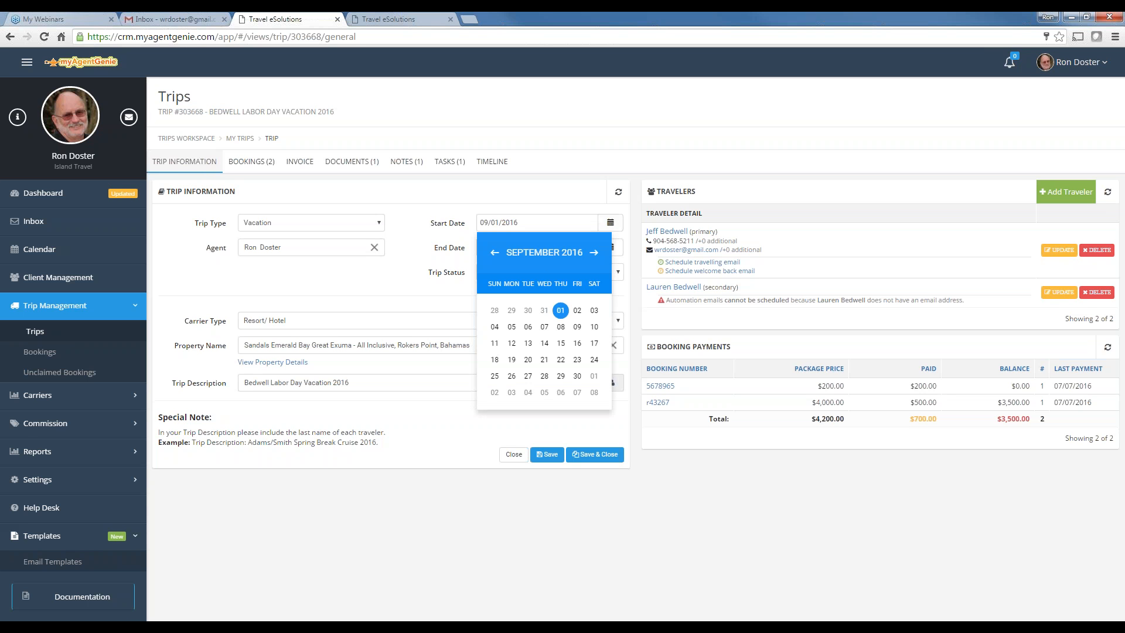
click(495, 253)
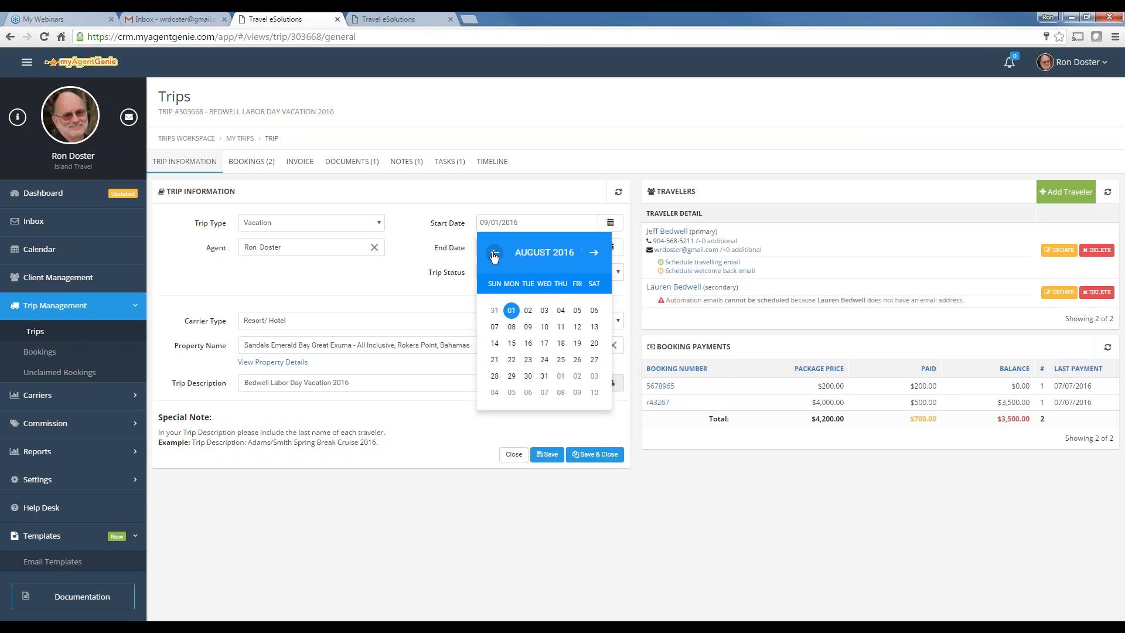
click(494, 254)
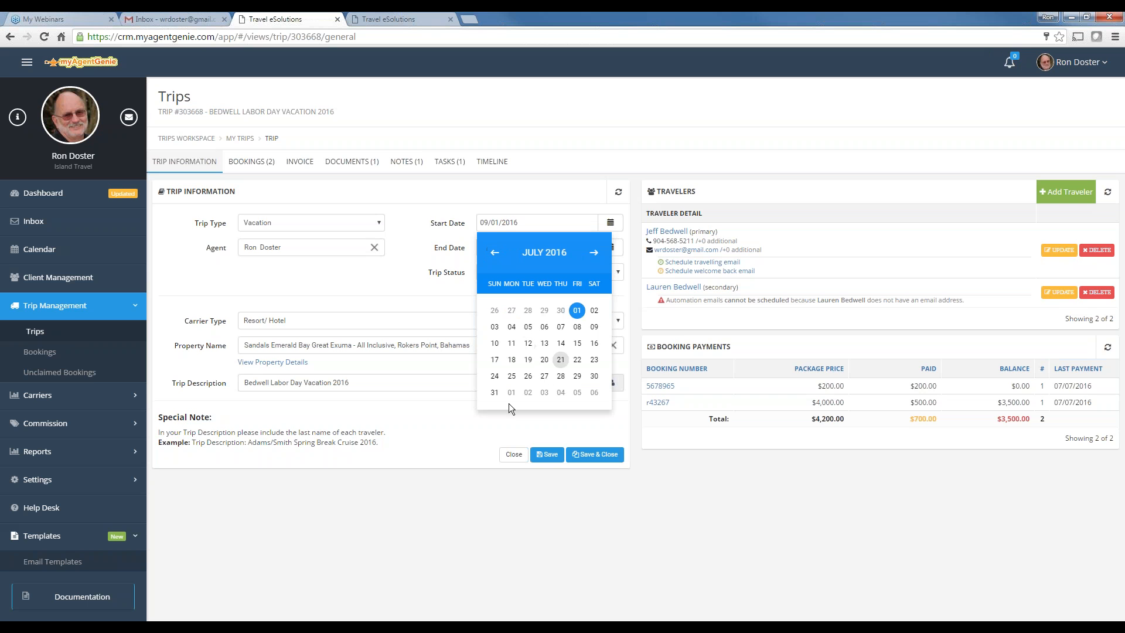
click(561, 361)
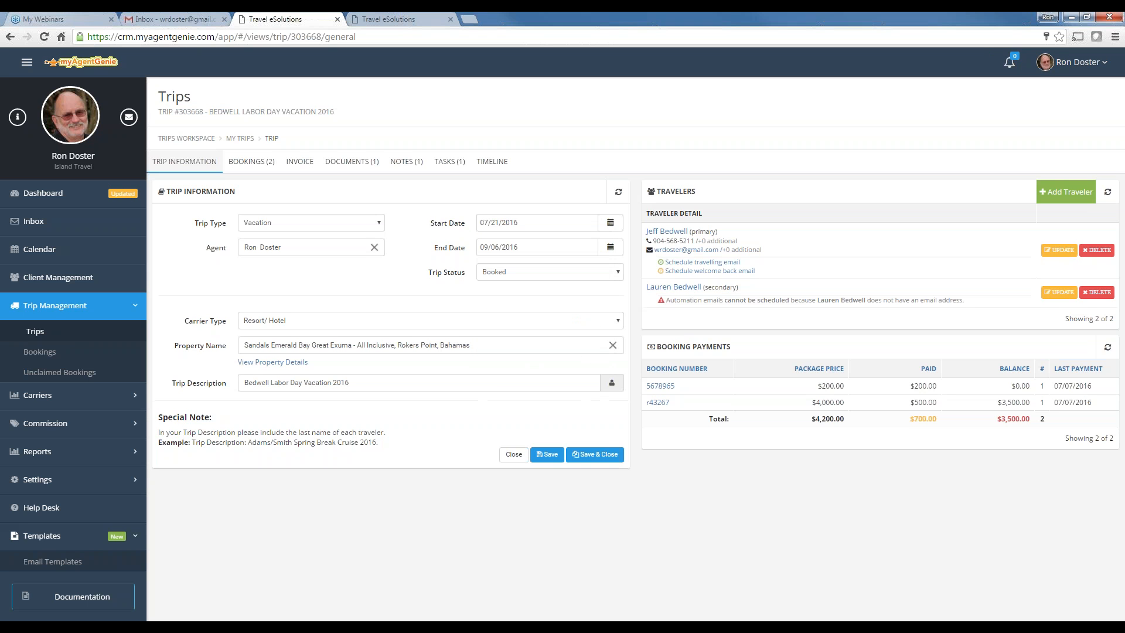
click(610, 247)
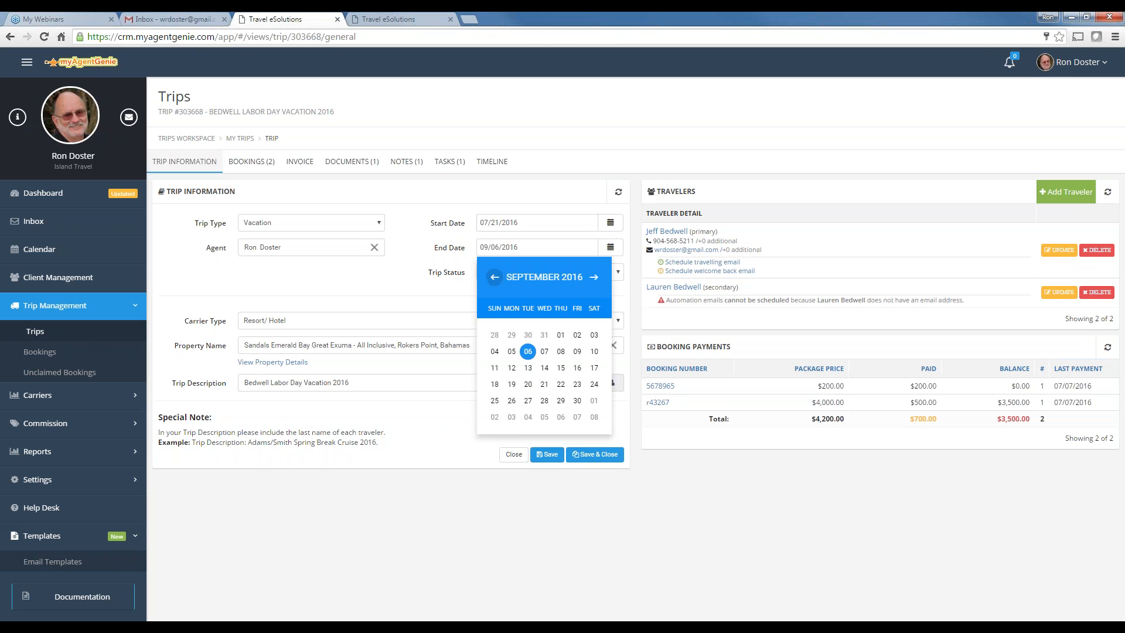
click(494, 277)
click(494, 277)
click(494, 277)
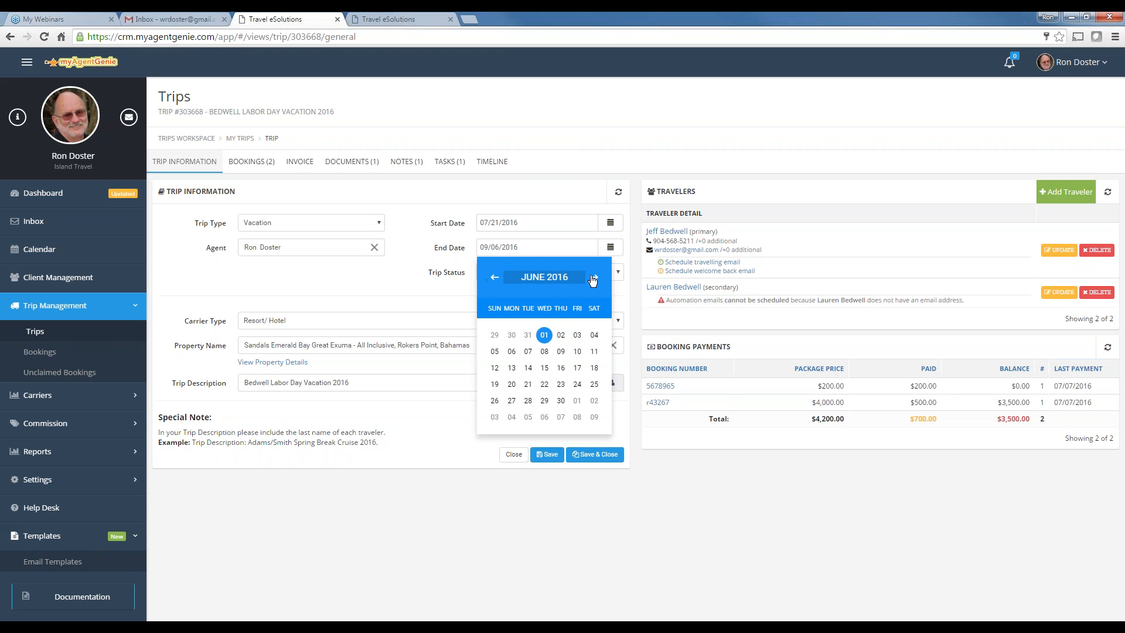
click(594, 278)
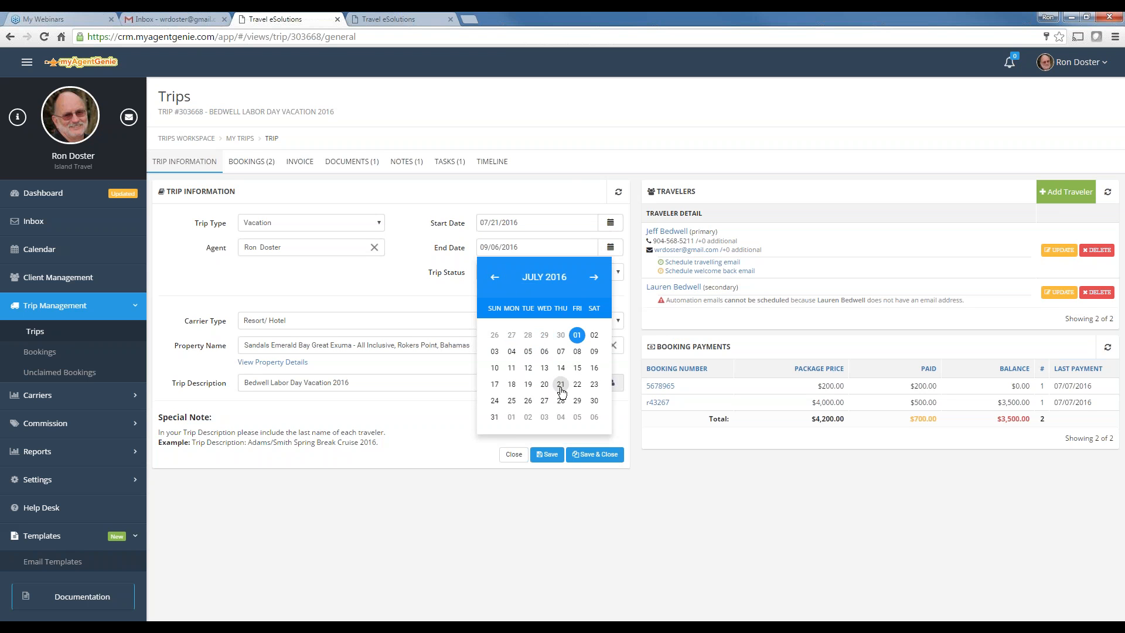
click(561, 386)
Set the trip status to Ready To Travel and save the trip
click(511, 272)
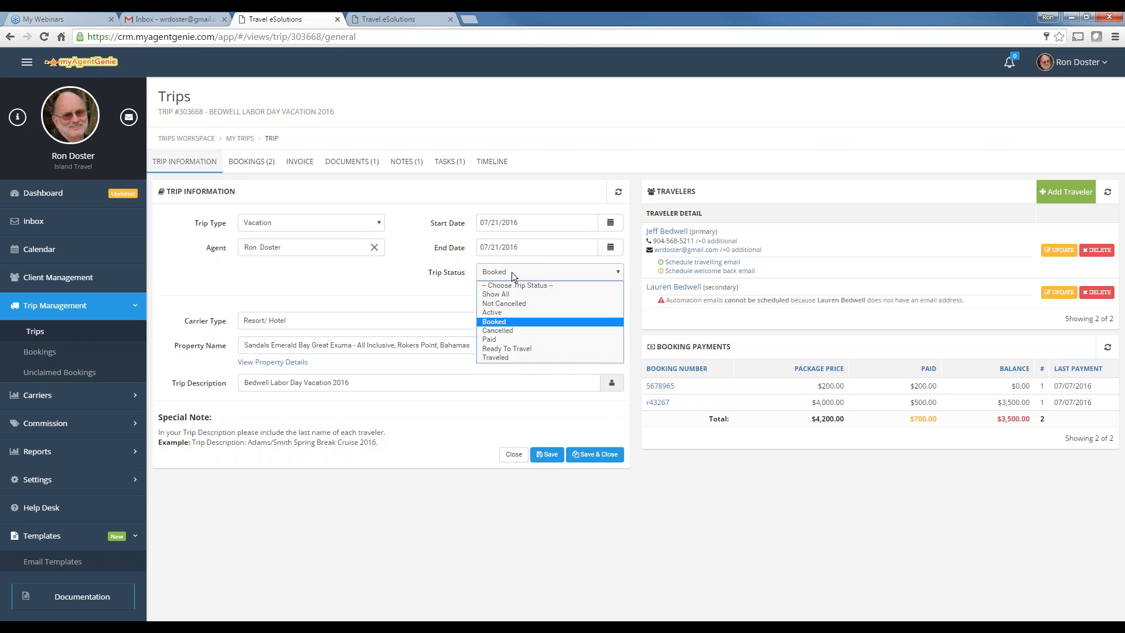
click(512, 348)
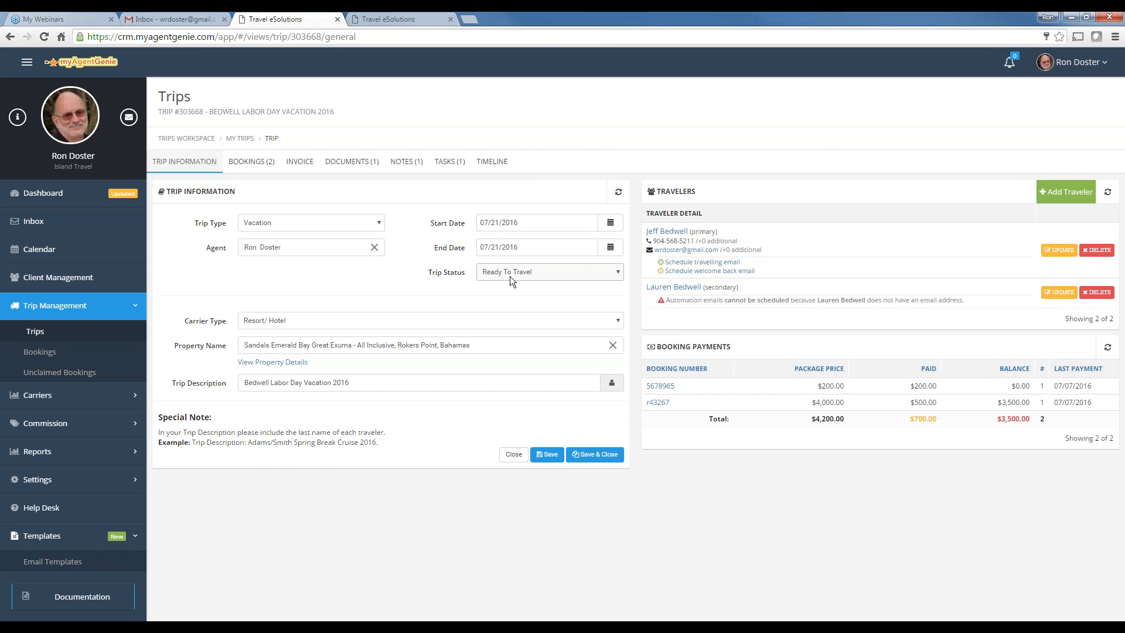
click(552, 273)
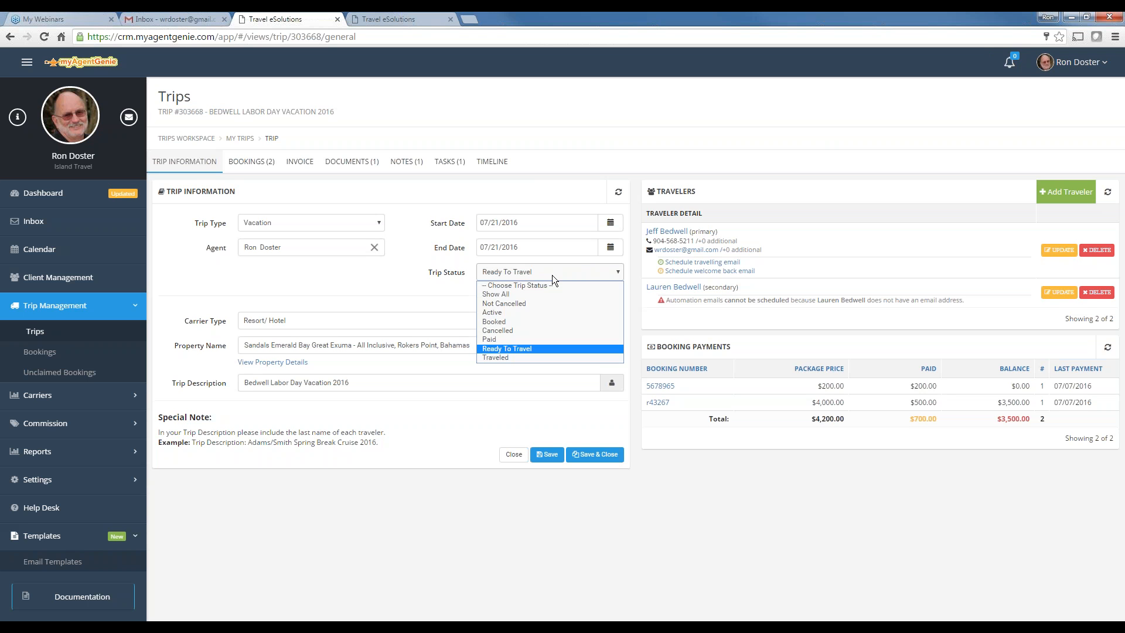
click(525, 349)
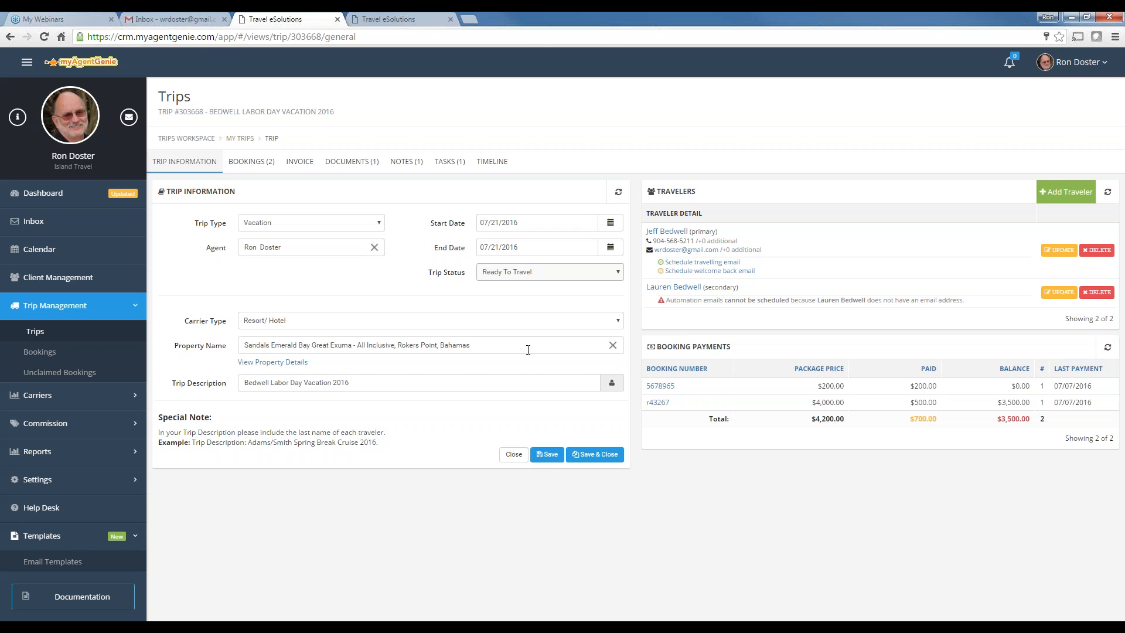
click(546, 458)
Open the Automation Email Settings in the user's own profile
click(1092, 67)
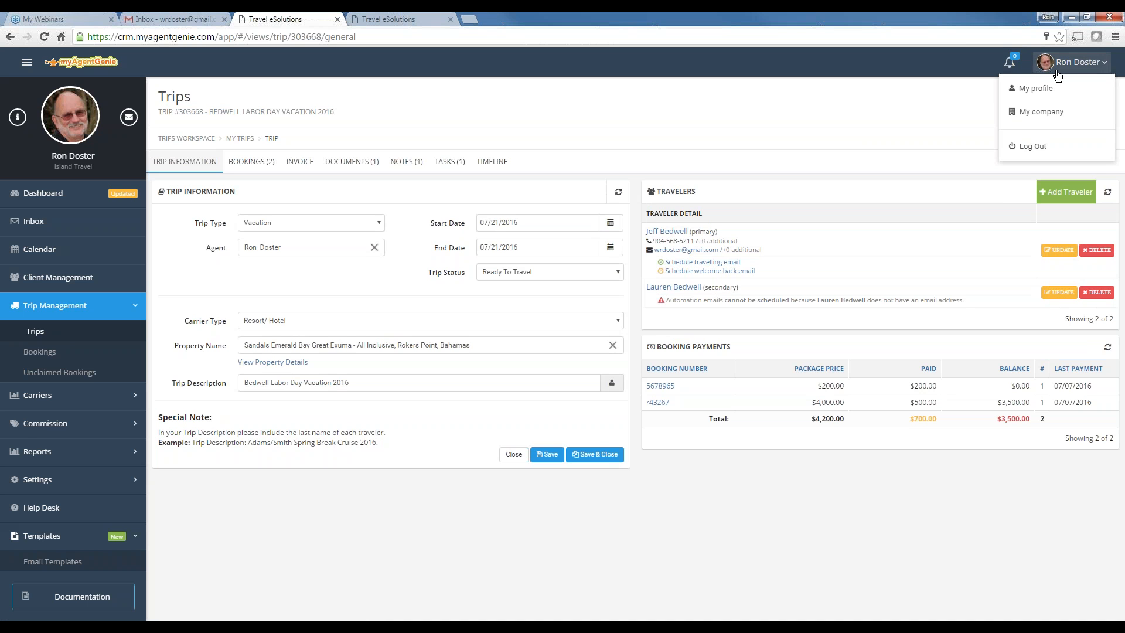
click(1030, 86)
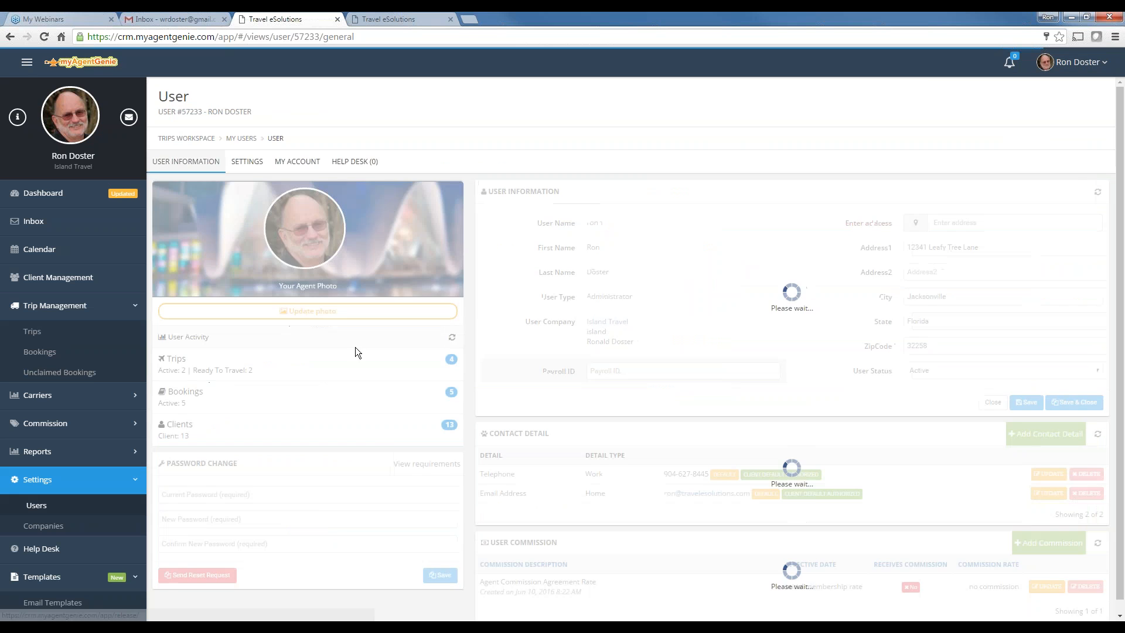
click(250, 170)
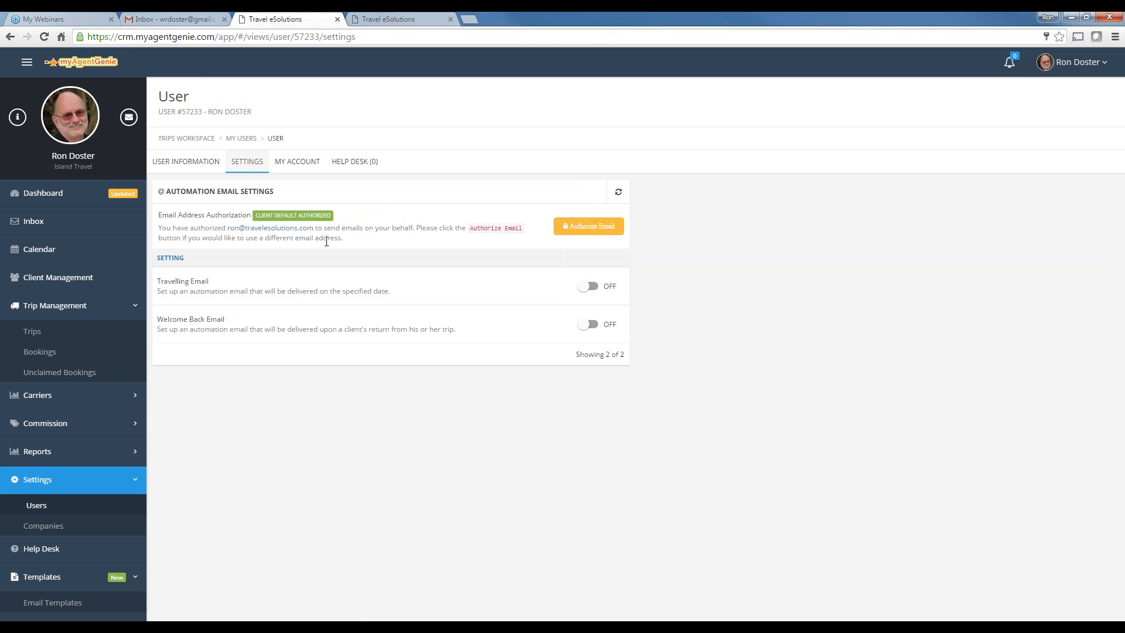
Start email authorization, look through the email addresses, then cancel the dialog
click(605, 227)
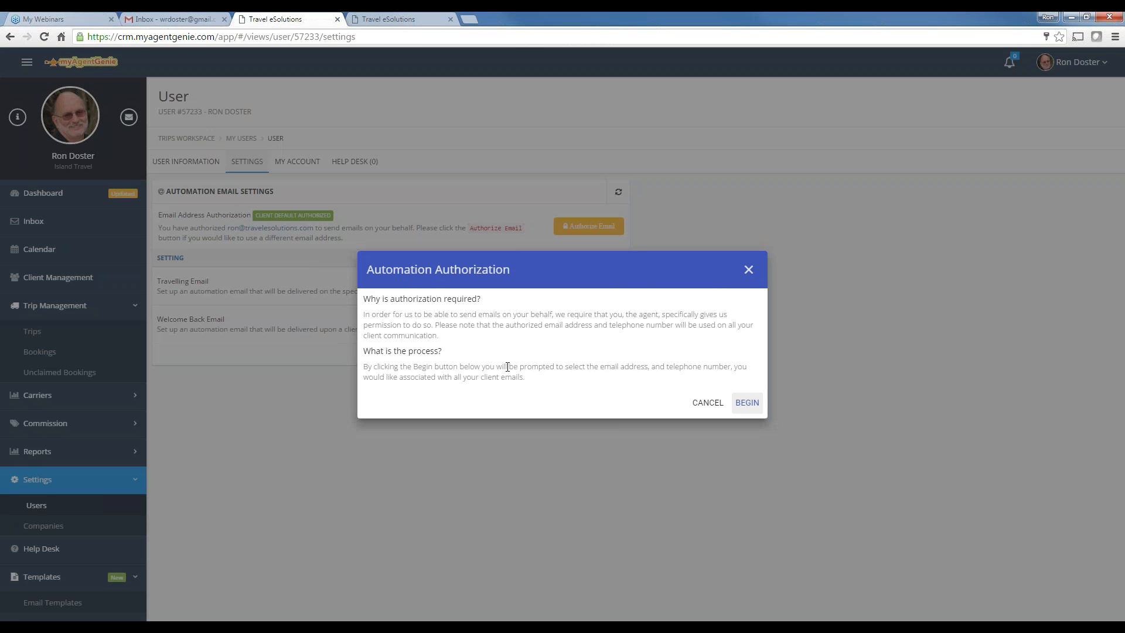
click(758, 402)
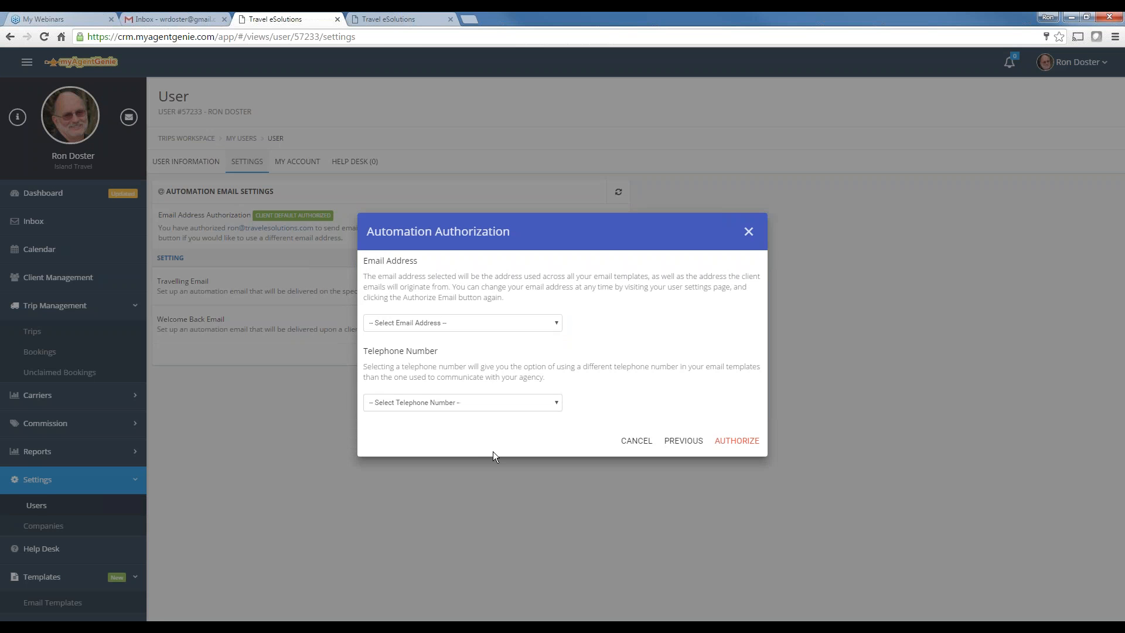
click(441, 324)
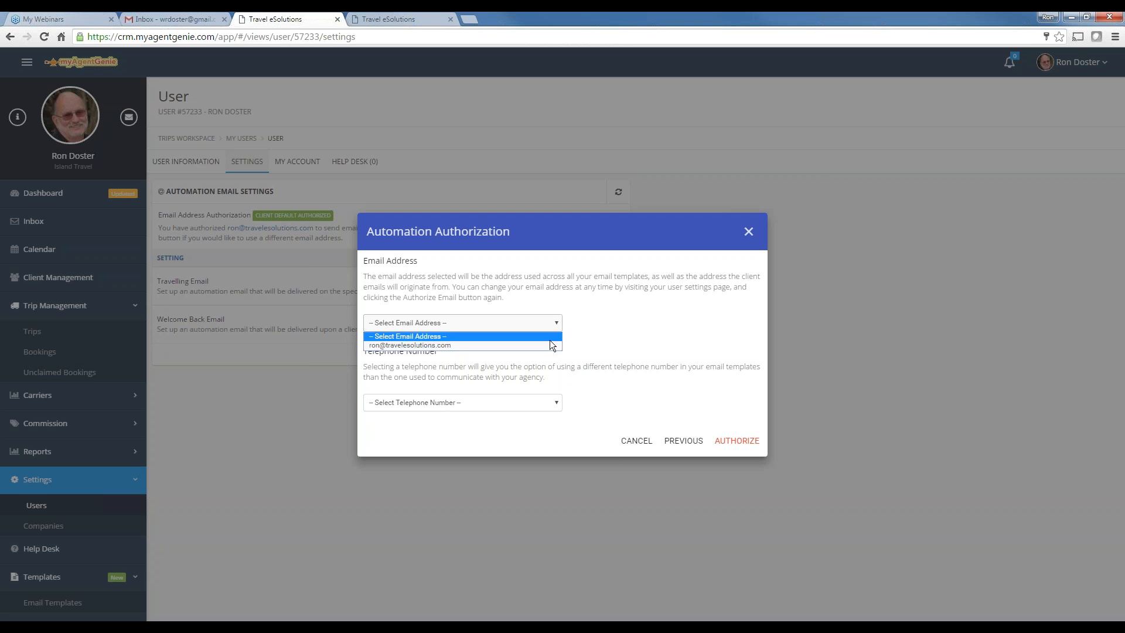
click(629, 440)
click(636, 440)
click(185, 162)
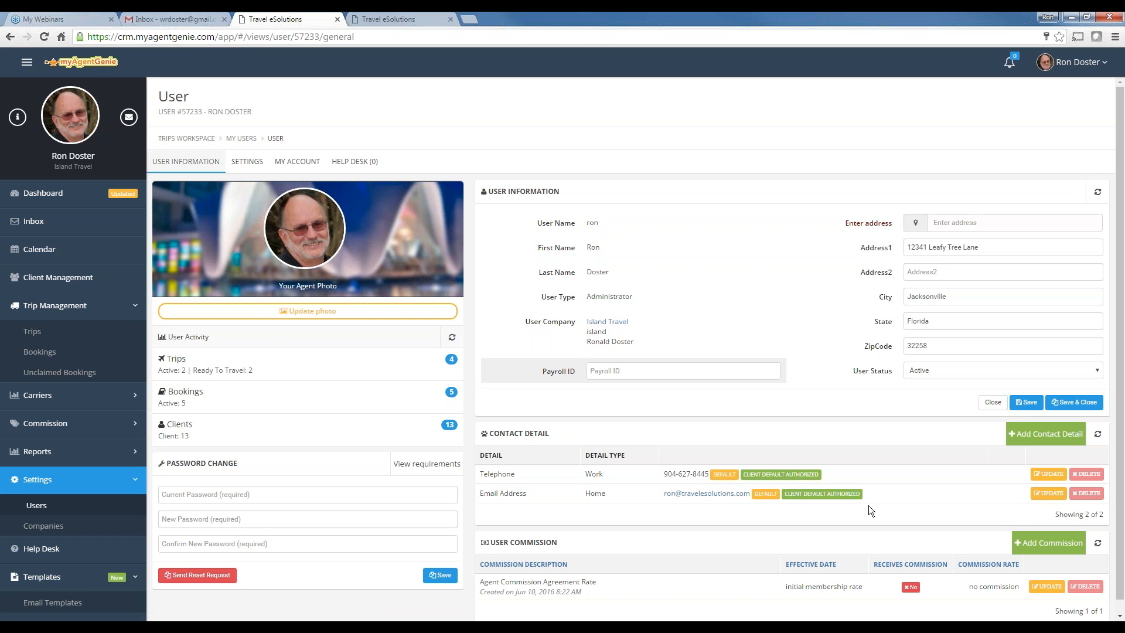
Authorize automated sending with the agent's own email address and telephone number
click(246, 162)
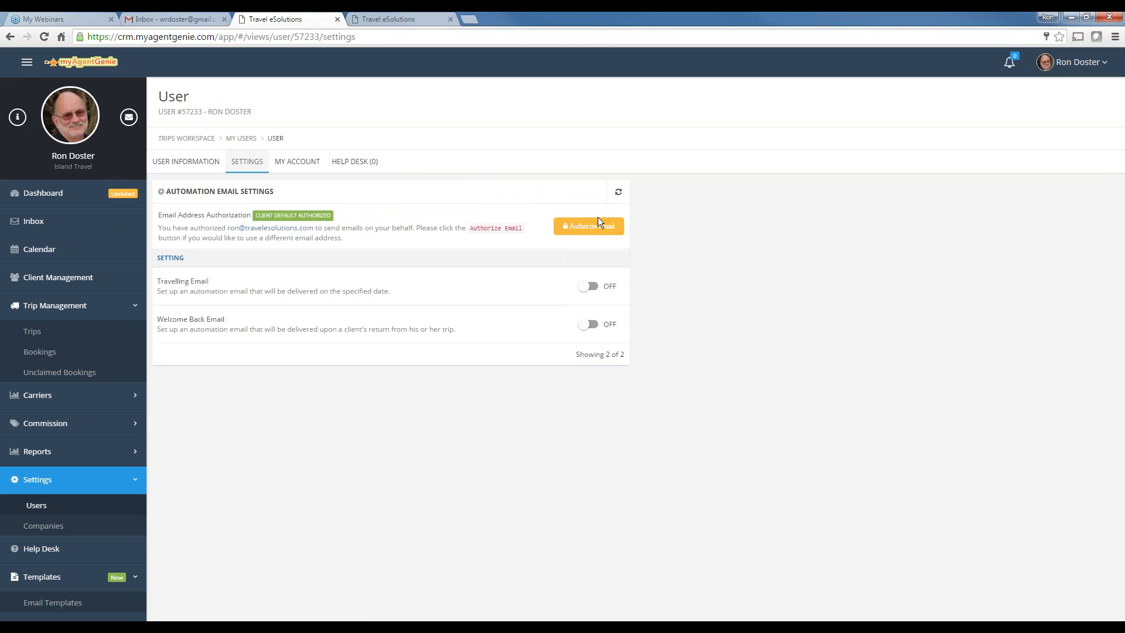
click(601, 227)
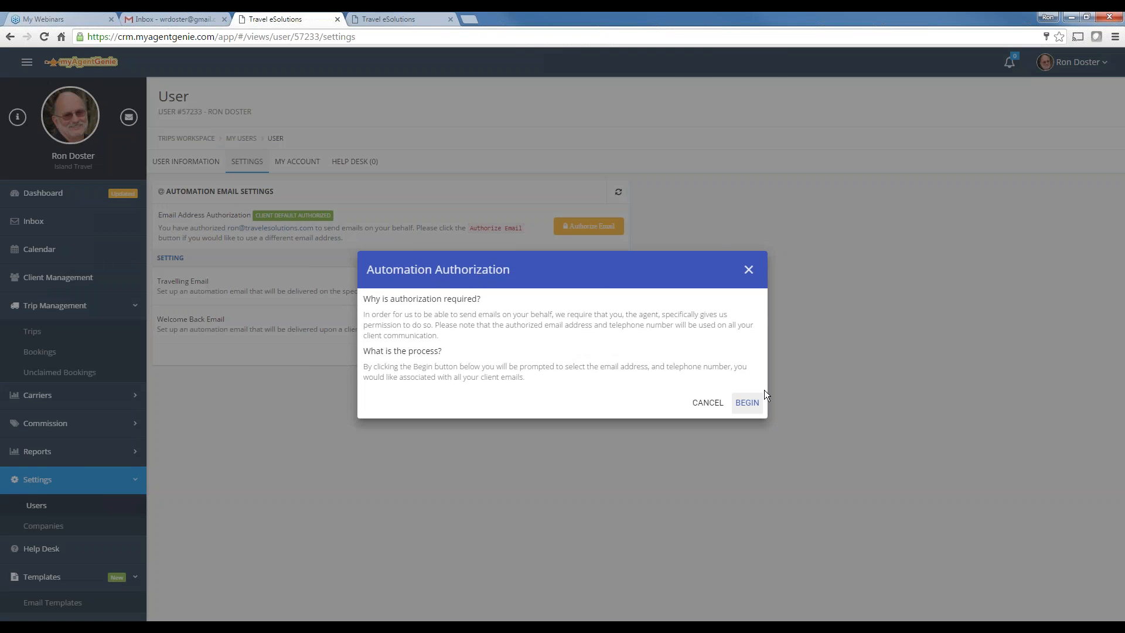
click(747, 402)
click(417, 322)
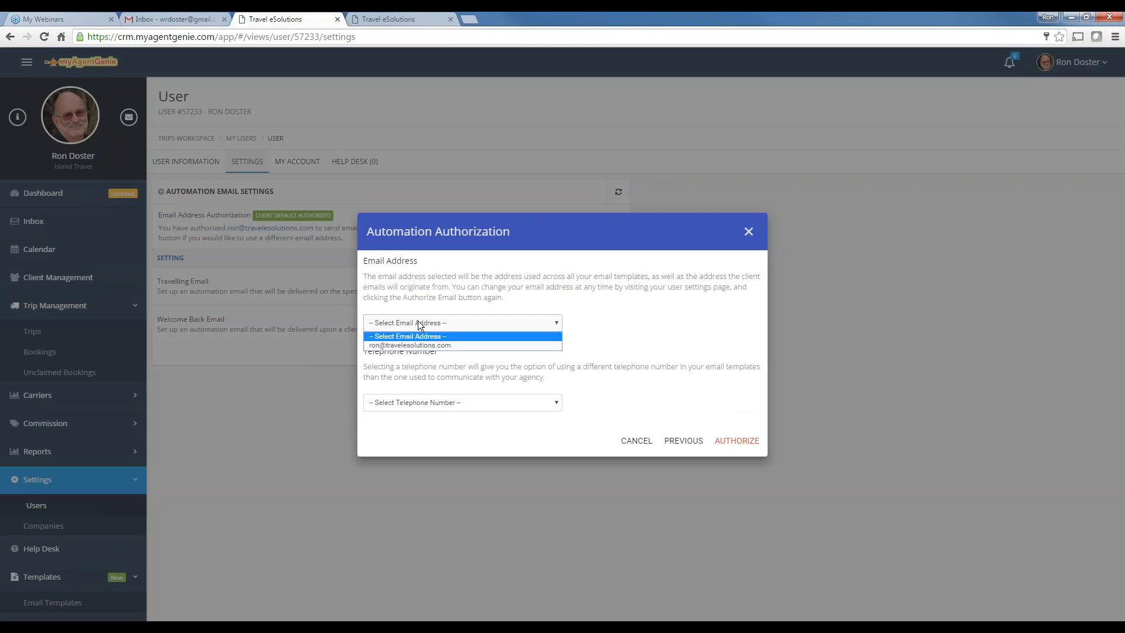
click(402, 346)
click(415, 402)
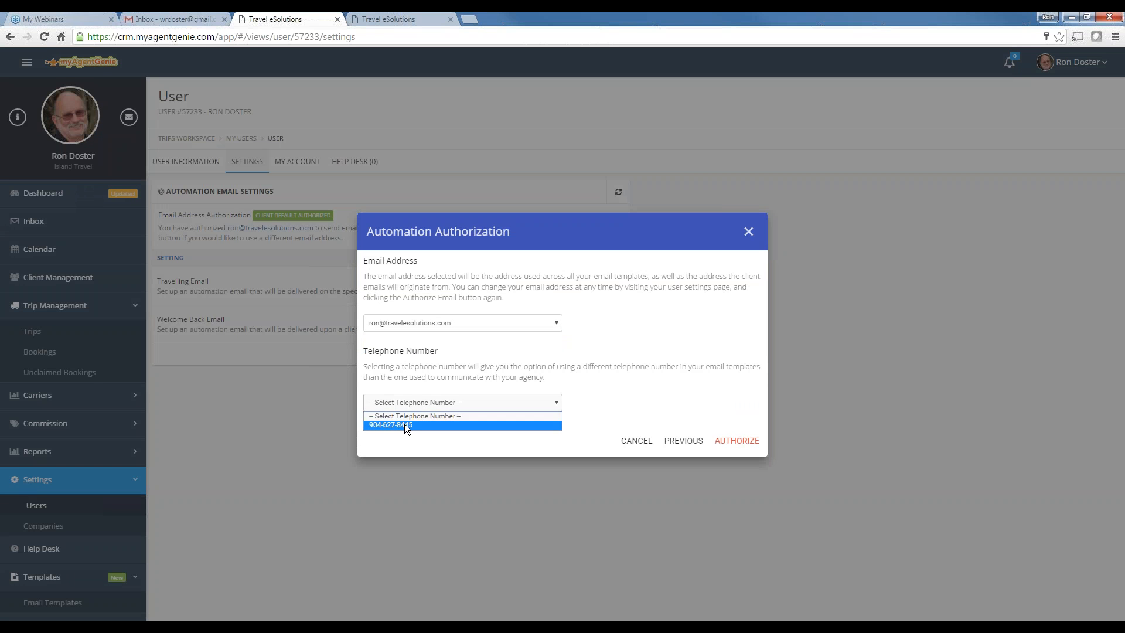
click(410, 422)
click(737, 439)
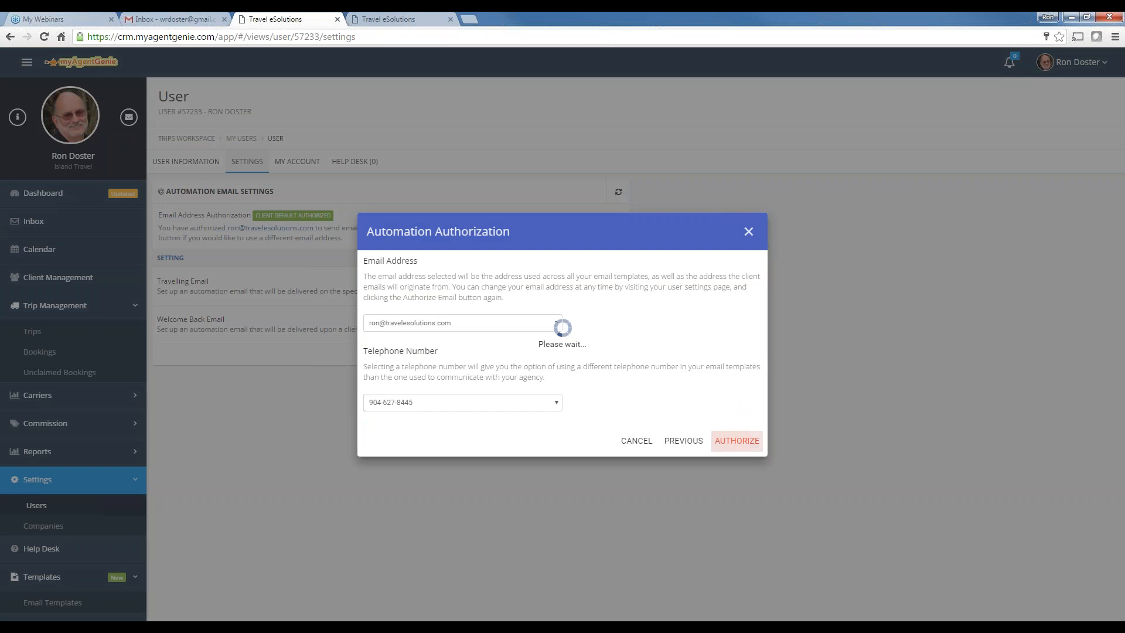
click(730, 407)
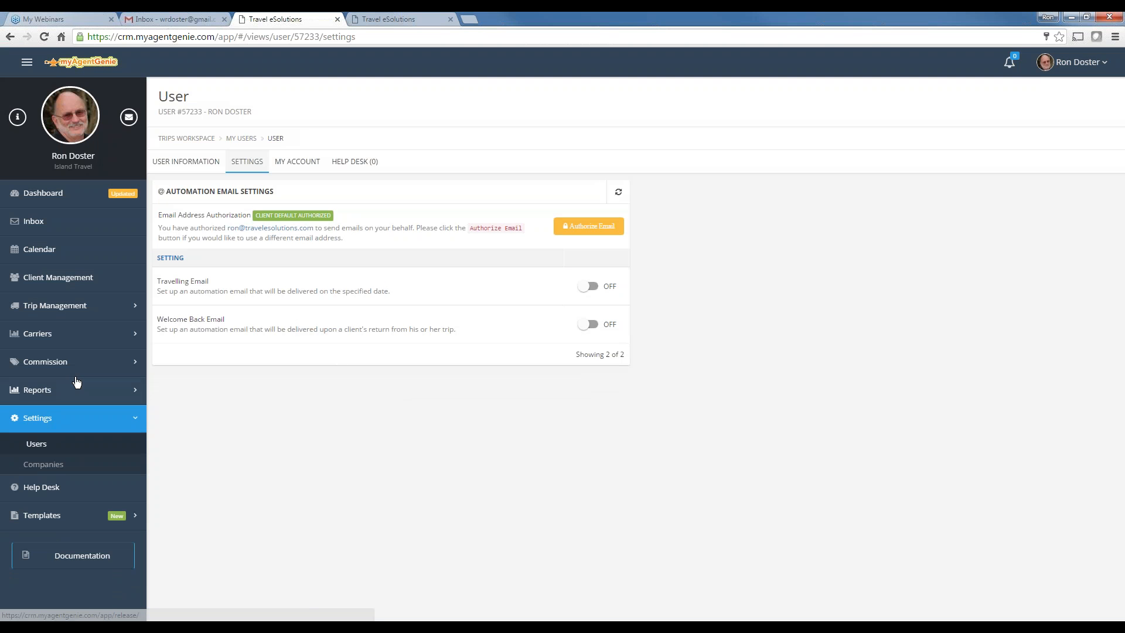
Open the Bedwell Labor Day Vacation 2016 trip from the Trips list
click(41, 307)
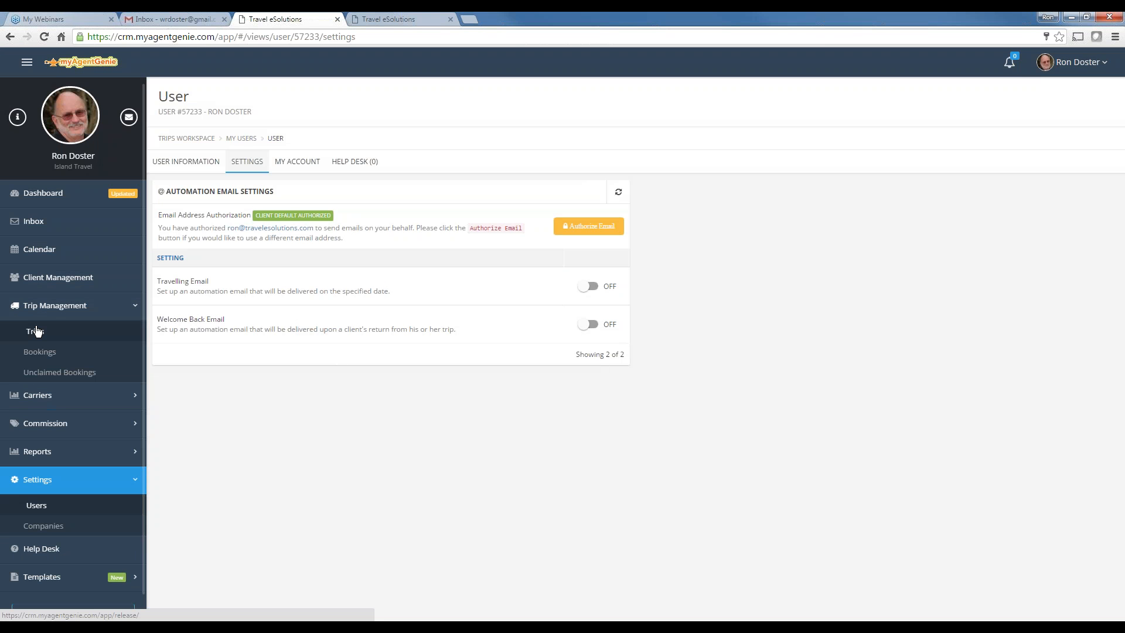
click(34, 331)
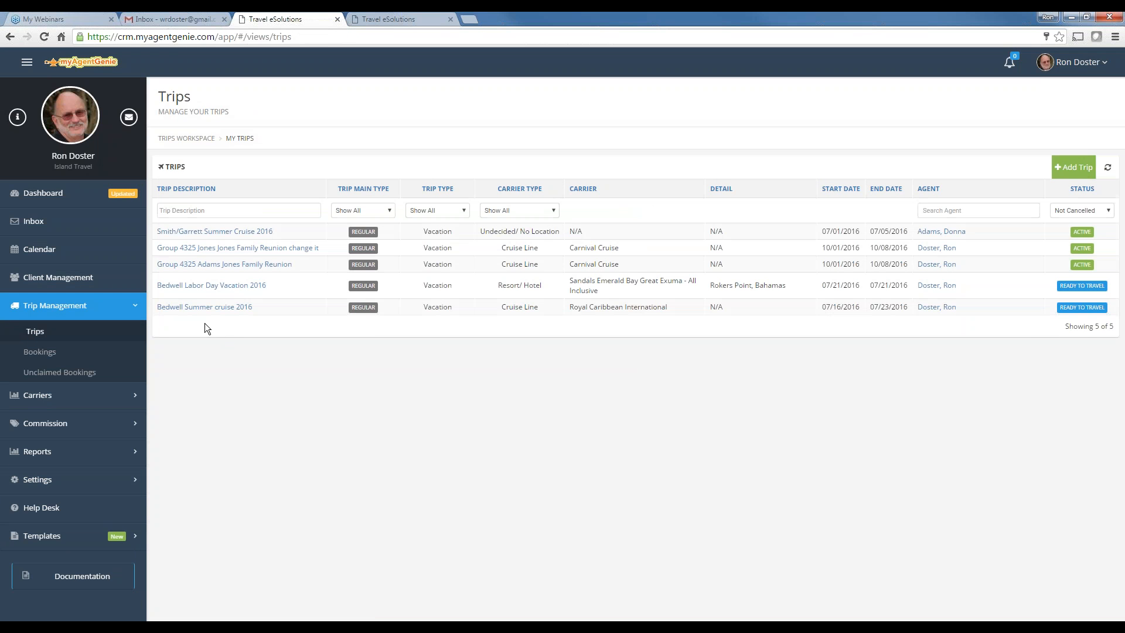
click(204, 287)
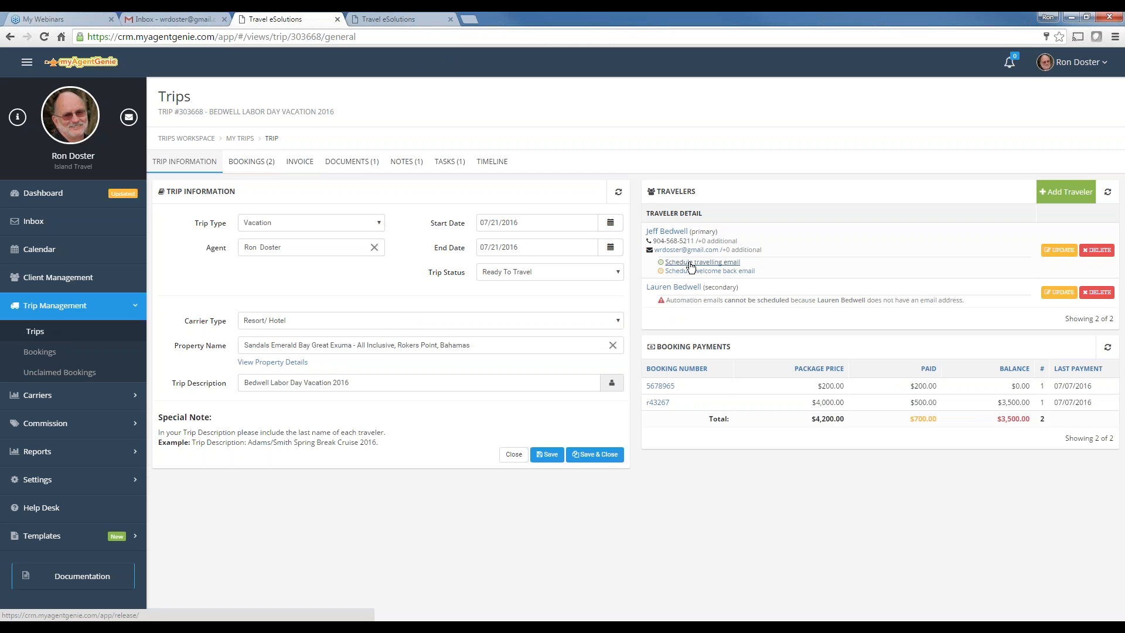
Schedule a travelling email 0 days before start for all clients and continue to templates
click(720, 263)
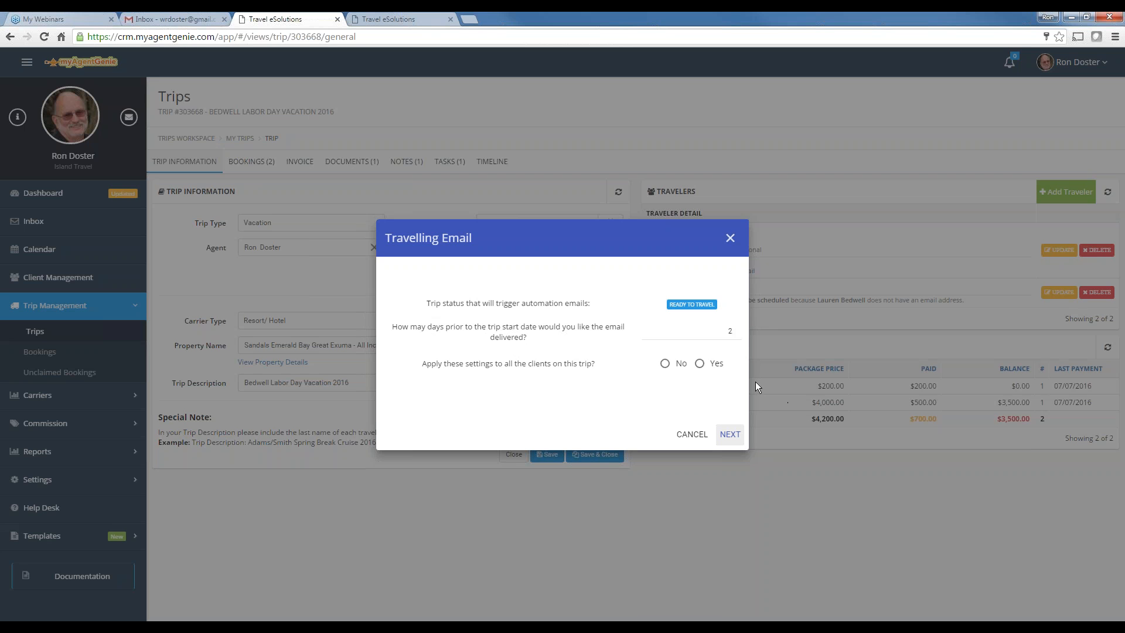
click(736, 334)
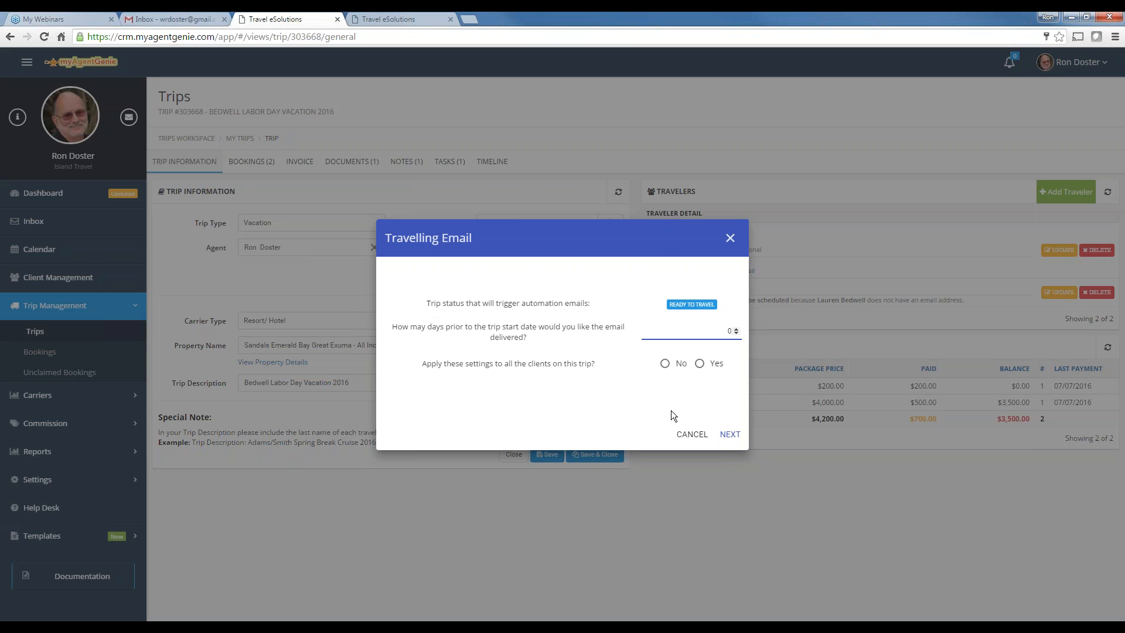
click(699, 364)
click(732, 436)
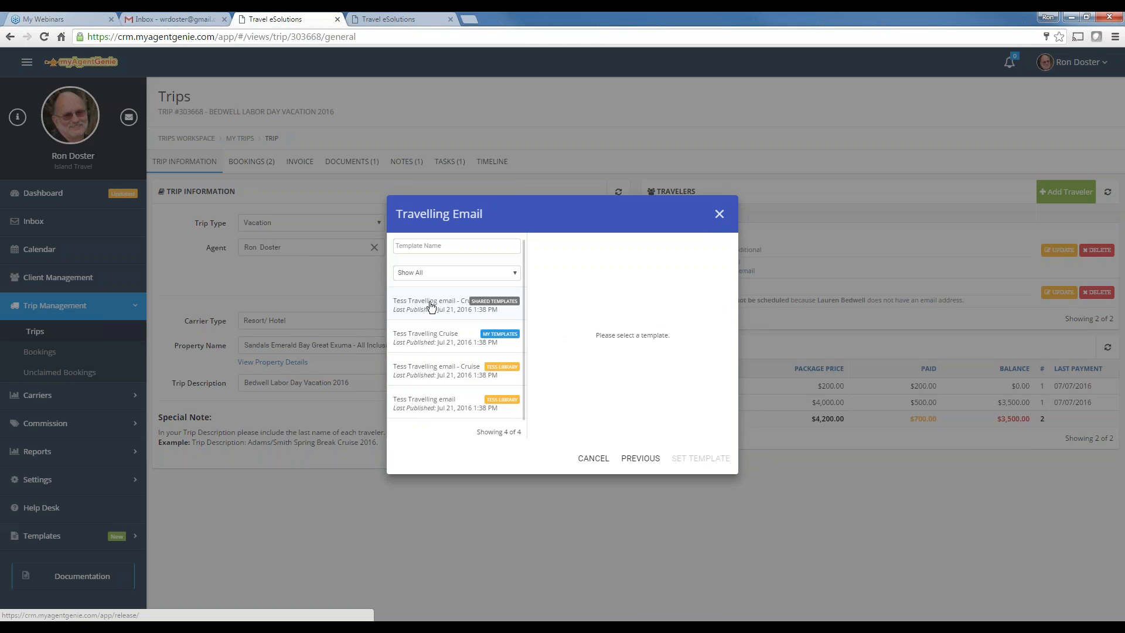
Assign the Tess Travelling email template to the travelling email and refresh the travelers list
click(413, 403)
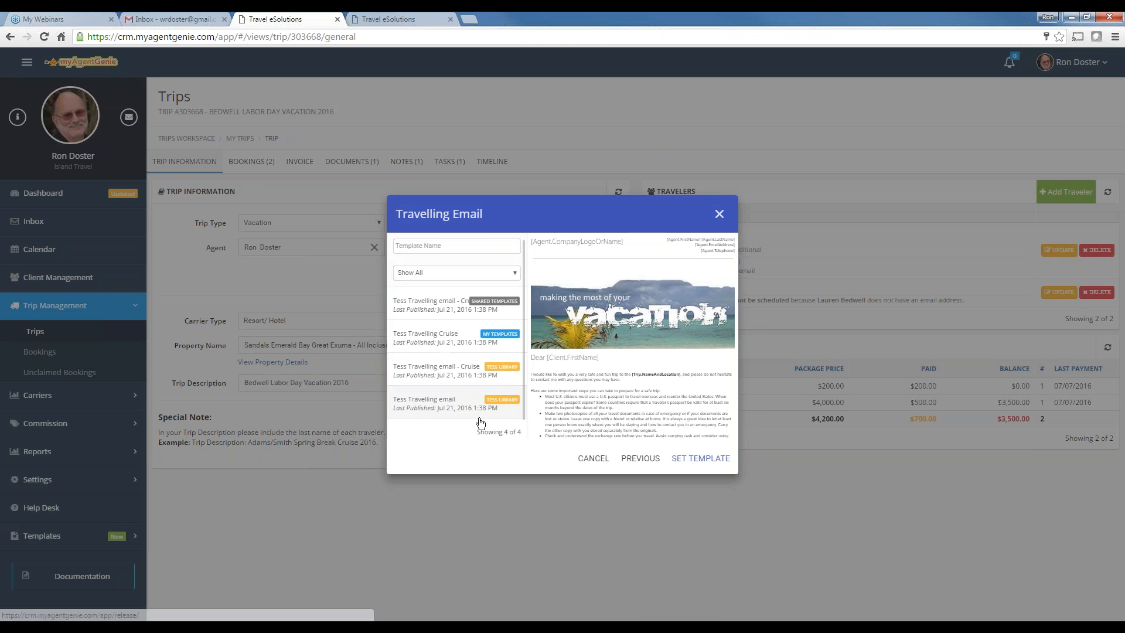
click(721, 459)
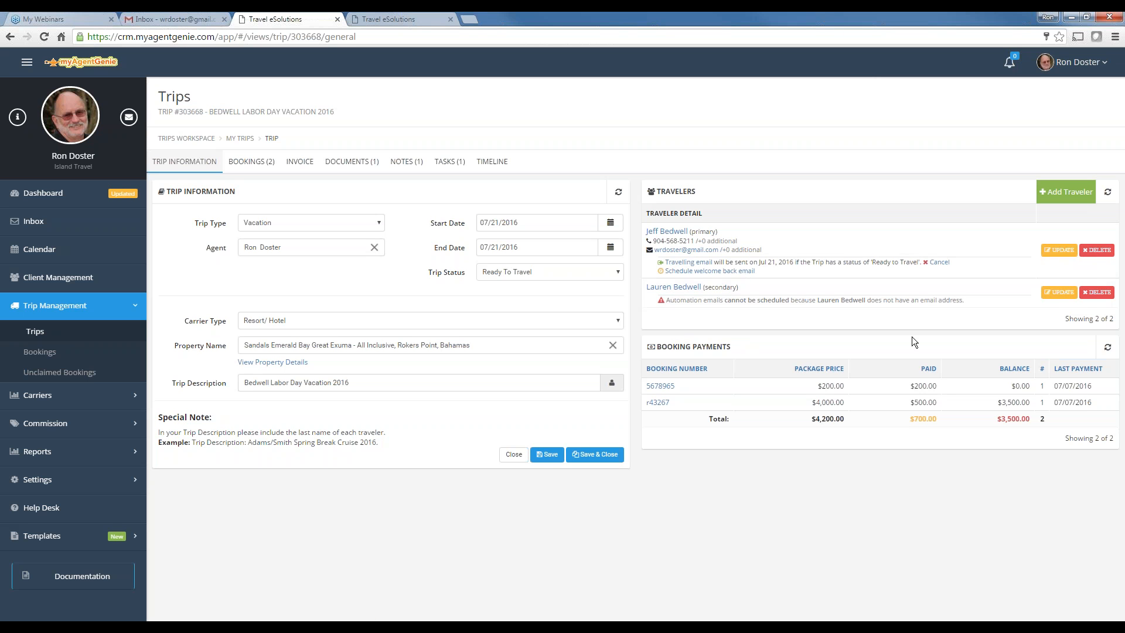
click(1109, 193)
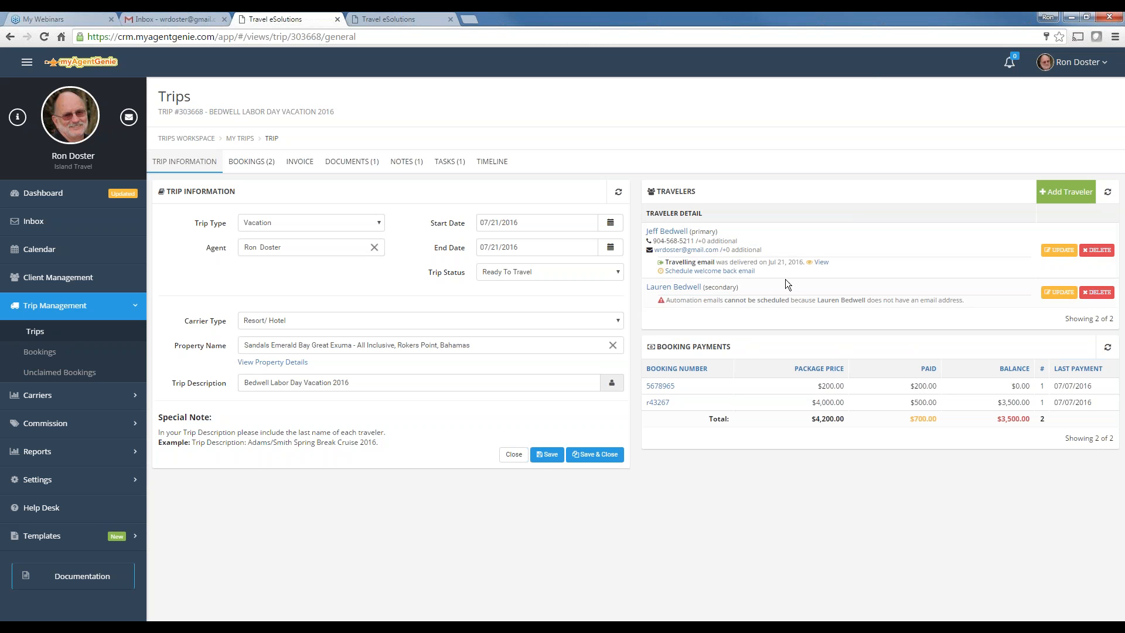
Preview the travelling email delivered on Jul 21, 2016, then close the preview
click(821, 262)
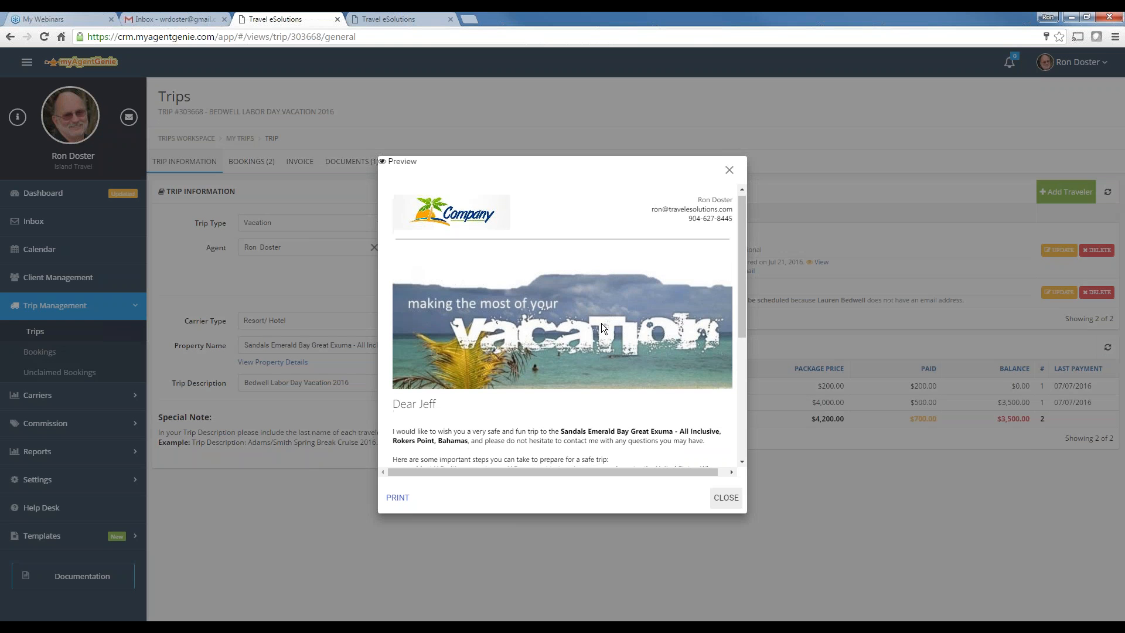
scroll(601, 323, down, 4)
scroll(623, 332, up, 5)
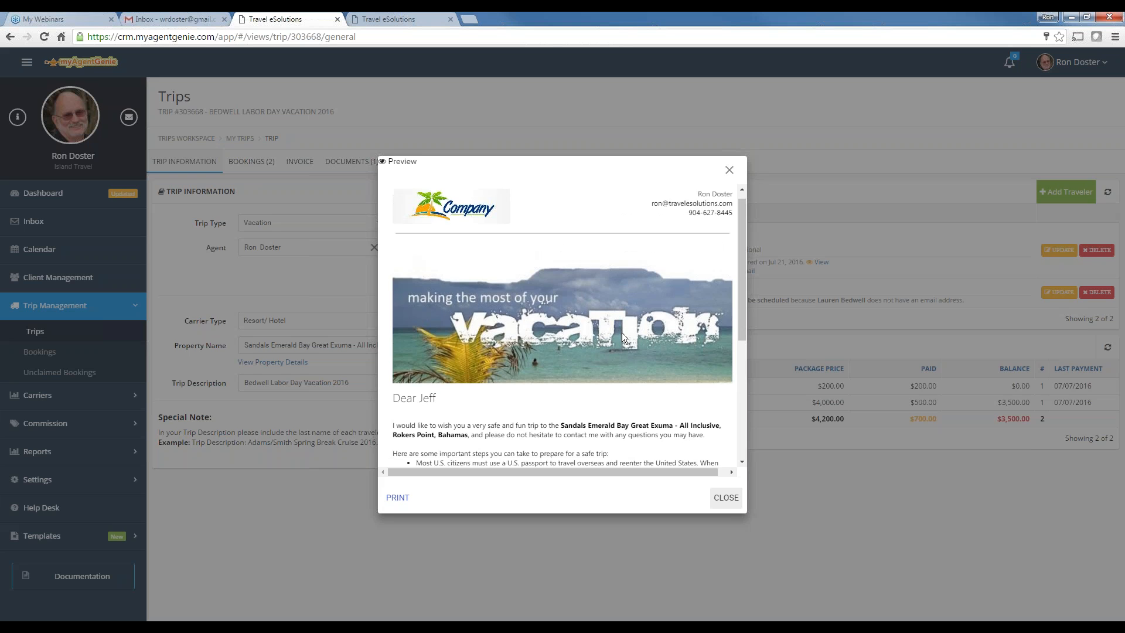
click(729, 170)
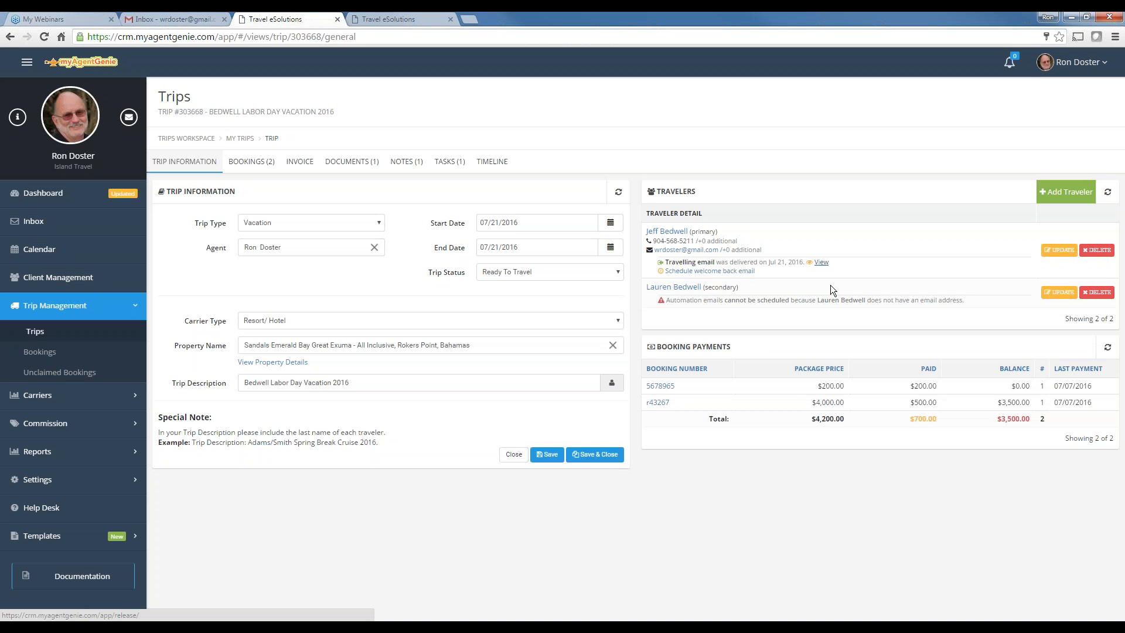
Schedule the welcome back email 2 days after the trip ends for all clients on the trip
click(705, 272)
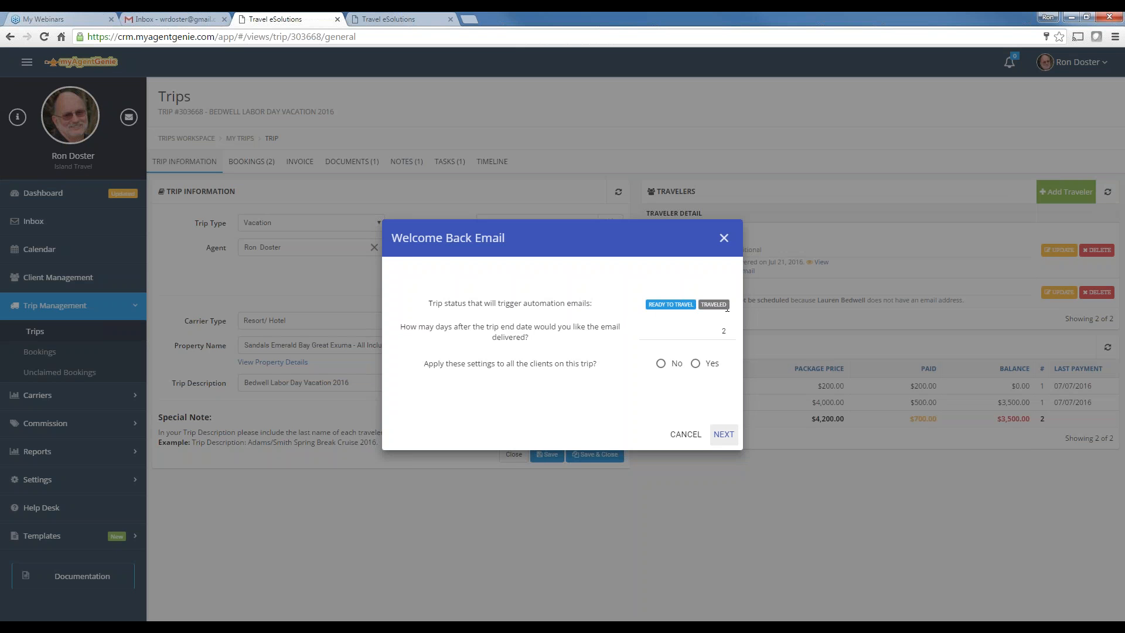
click(730, 335)
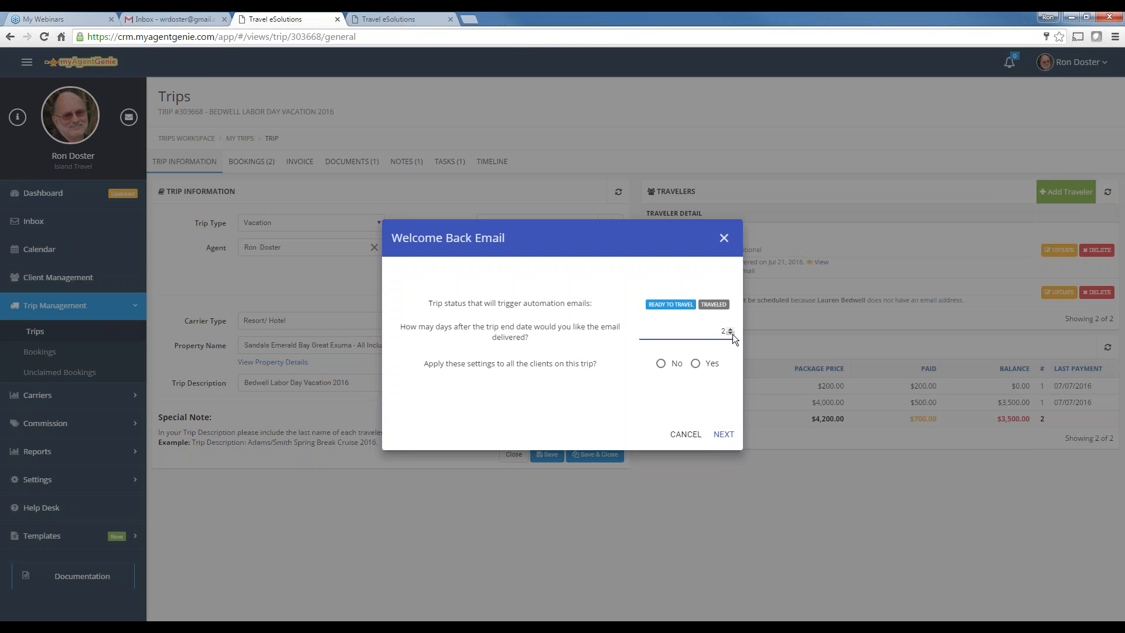
click(696, 363)
click(724, 435)
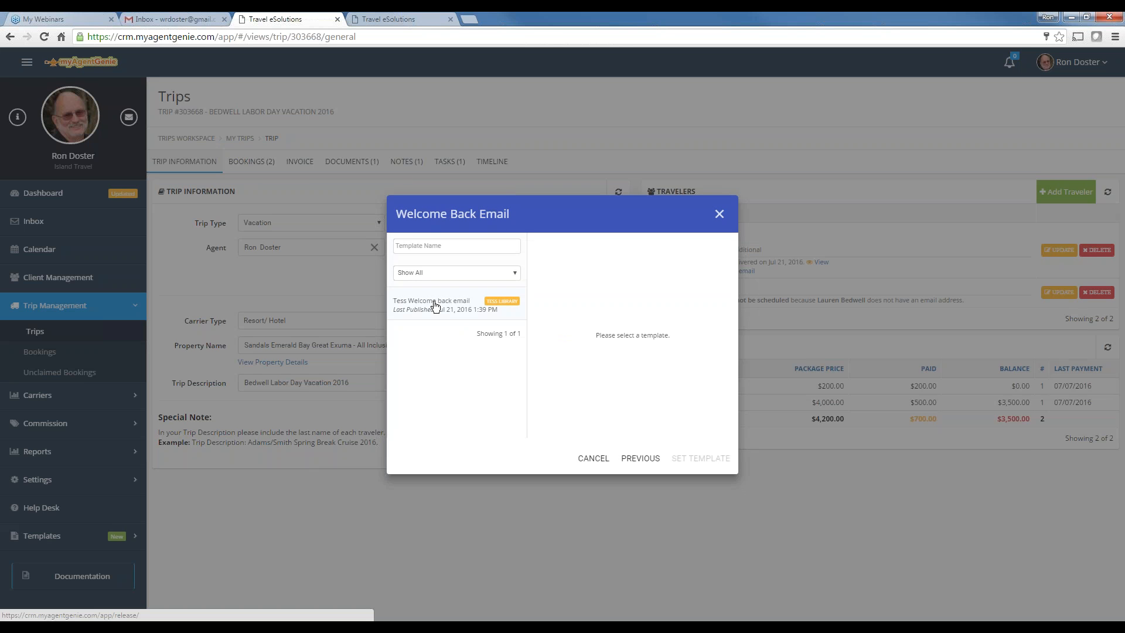
Assign the Tess Welcome back email template and refresh the travelers list to confirm delivery
click(434, 305)
click(689, 456)
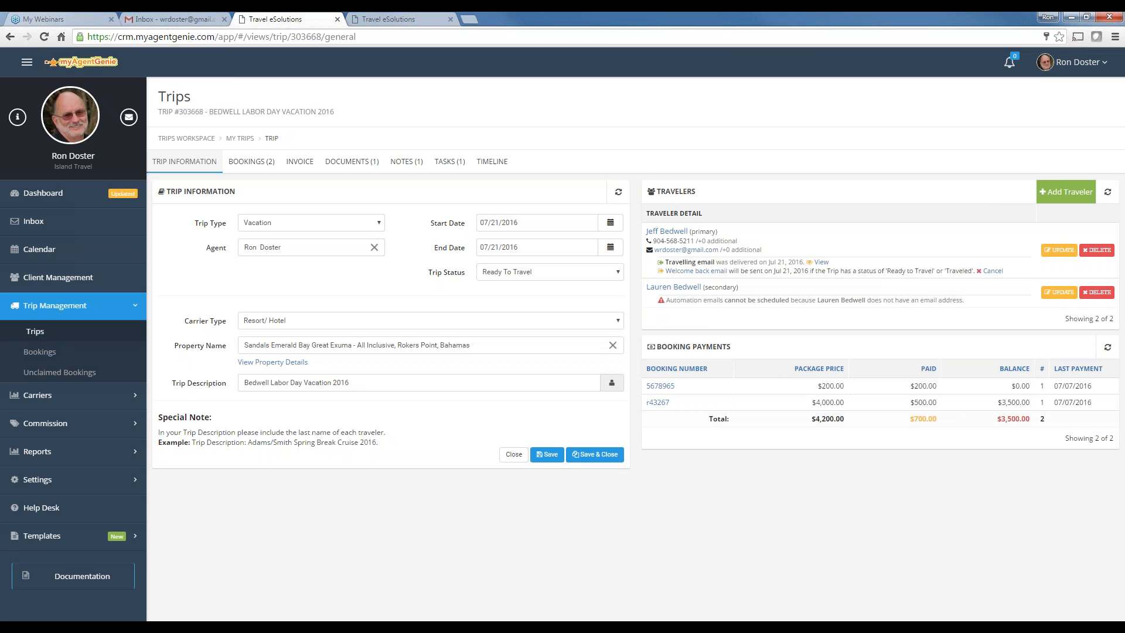
click(1108, 192)
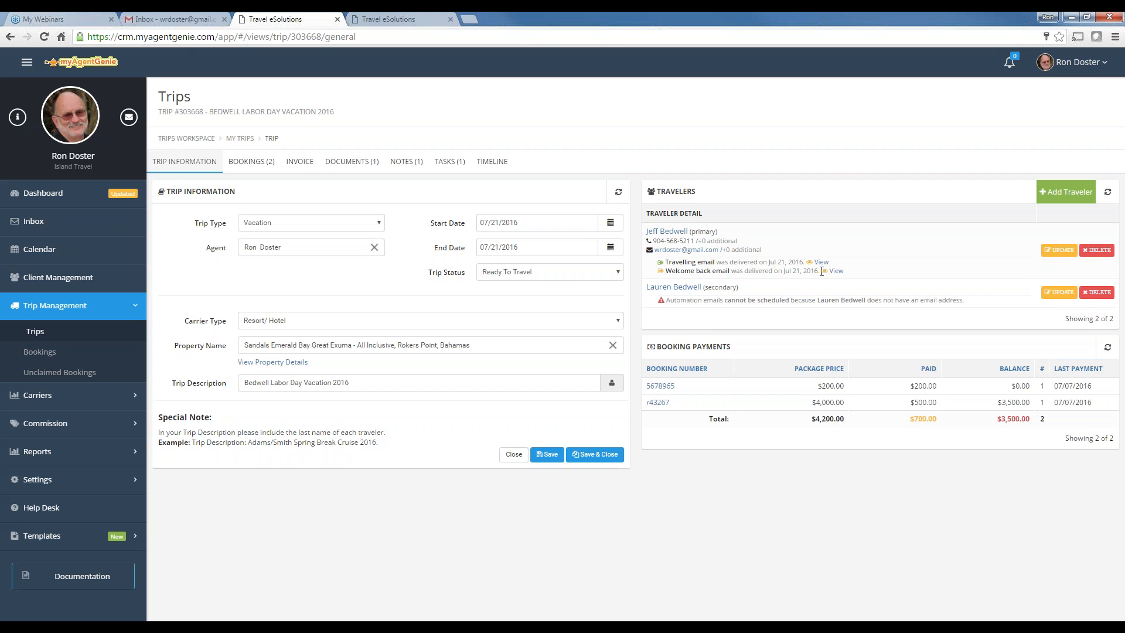
click(185, 22)
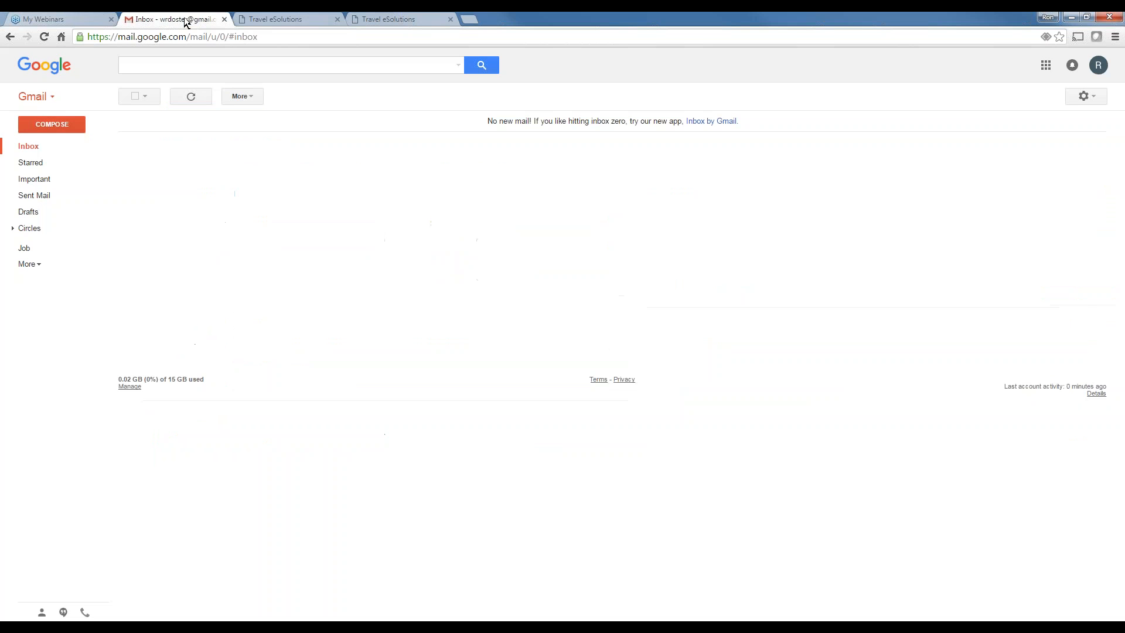
Reload the Gmail inbox and read the Invoice, Bon Voyage and Welcome Back test emails
click(23, 145)
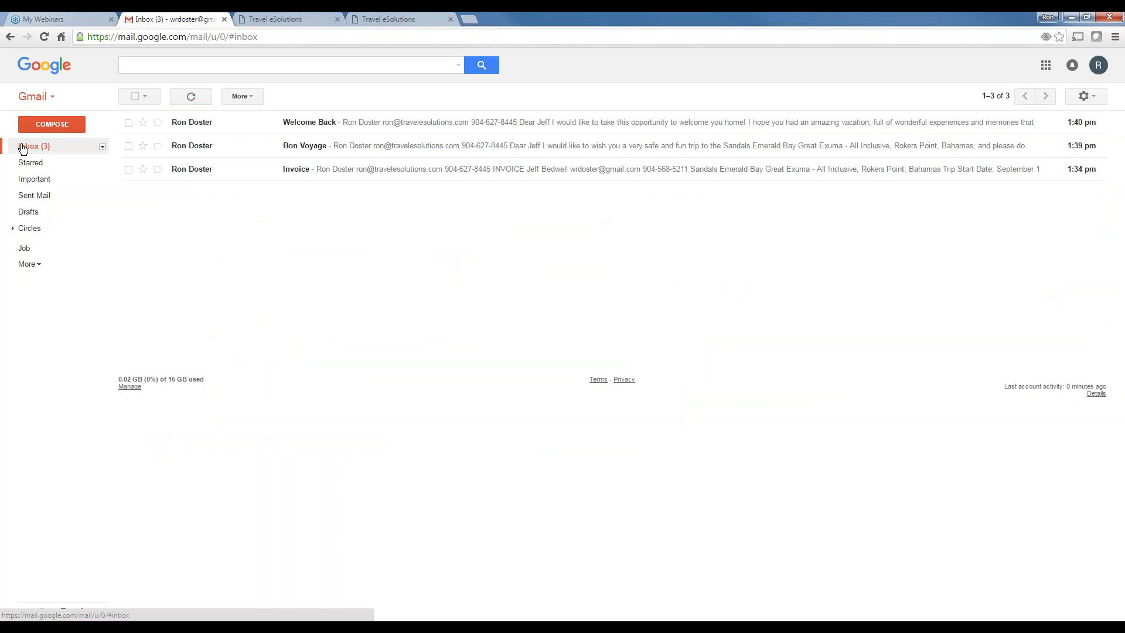
click(298, 170)
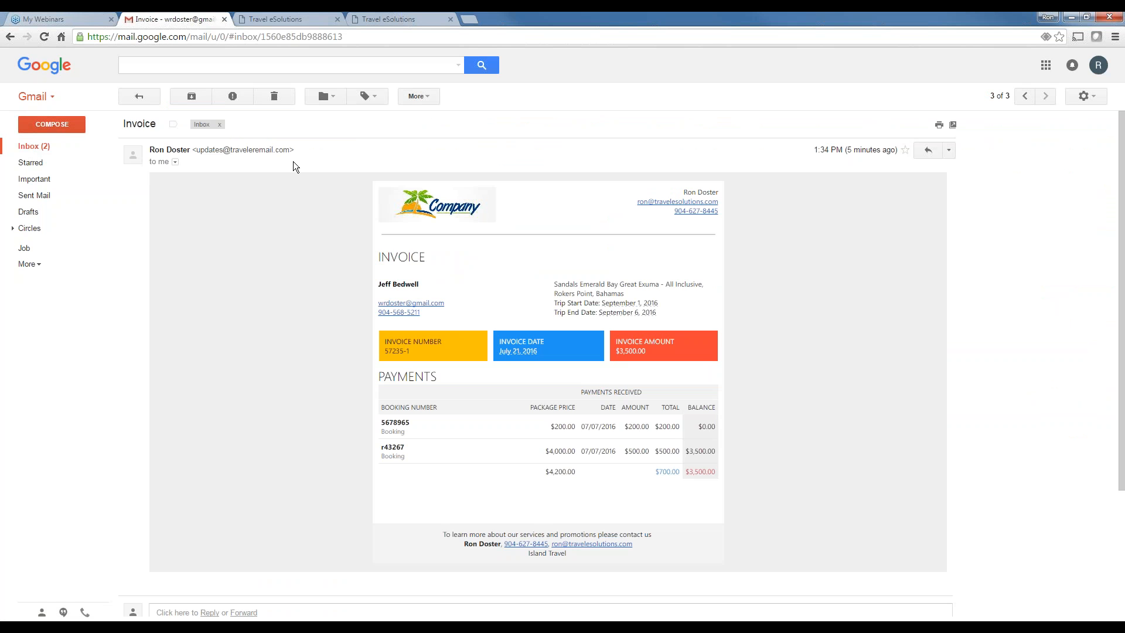
click(36, 146)
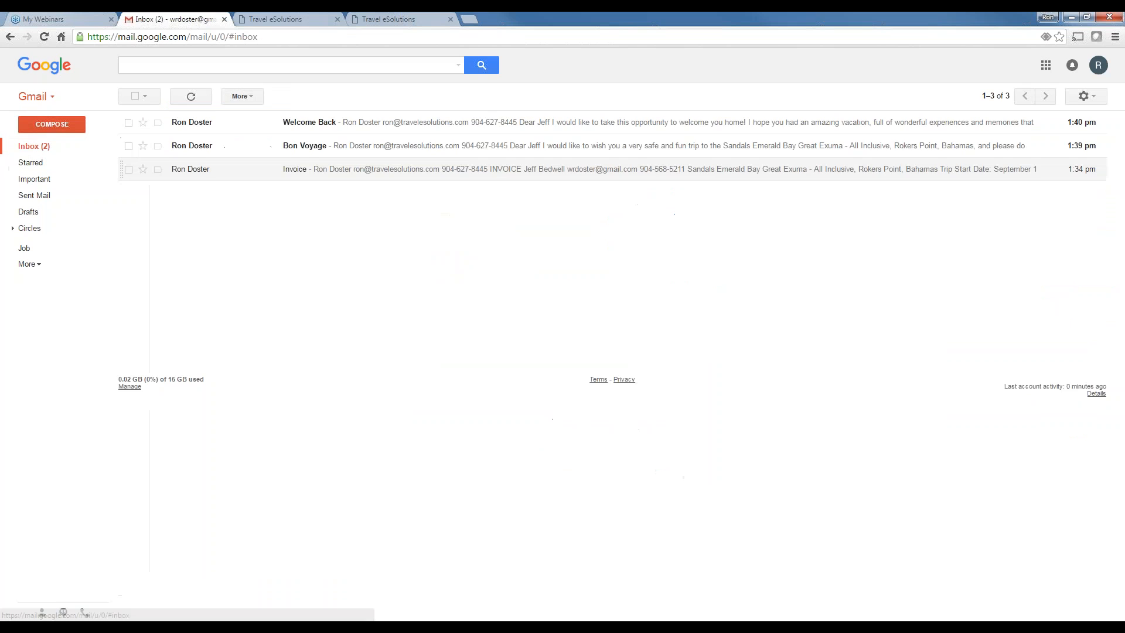
click(313, 147)
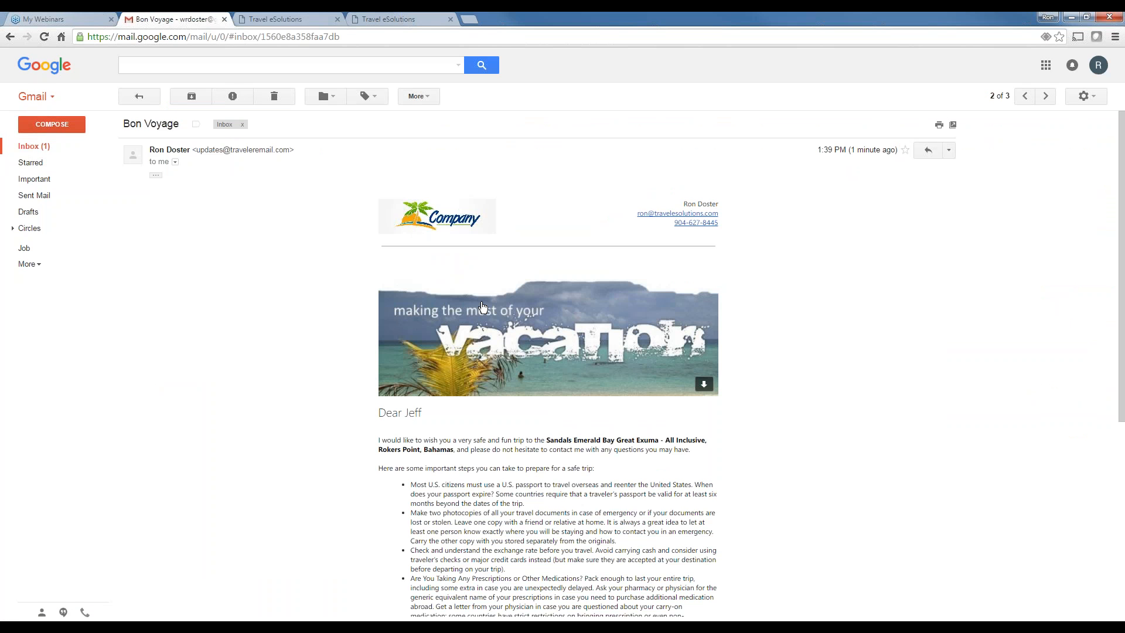
click(33, 146)
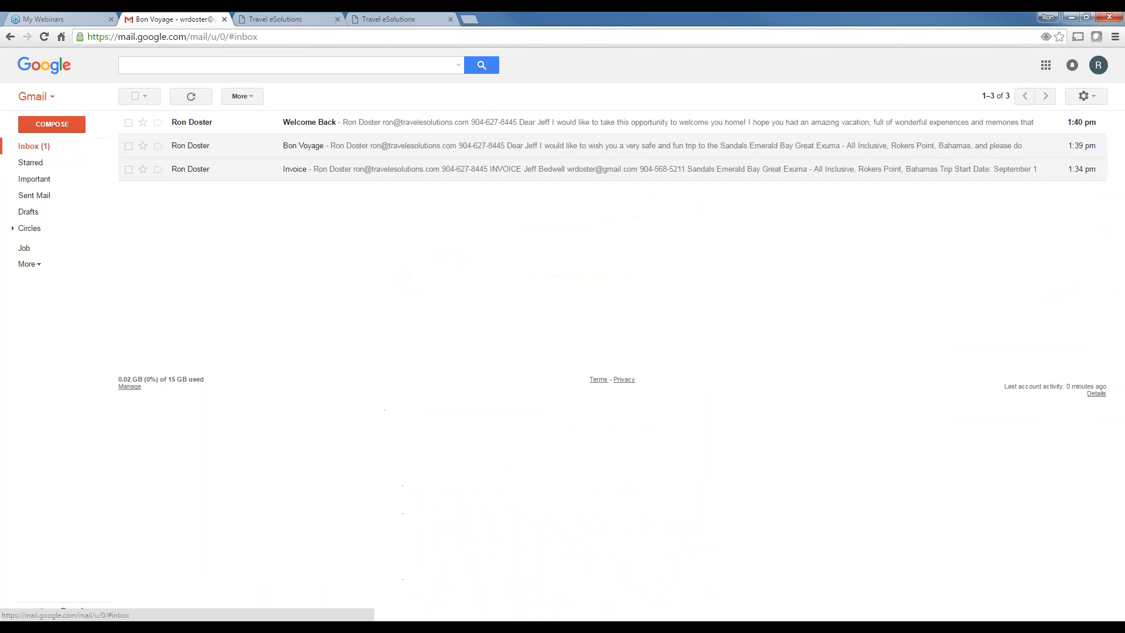
click(328, 123)
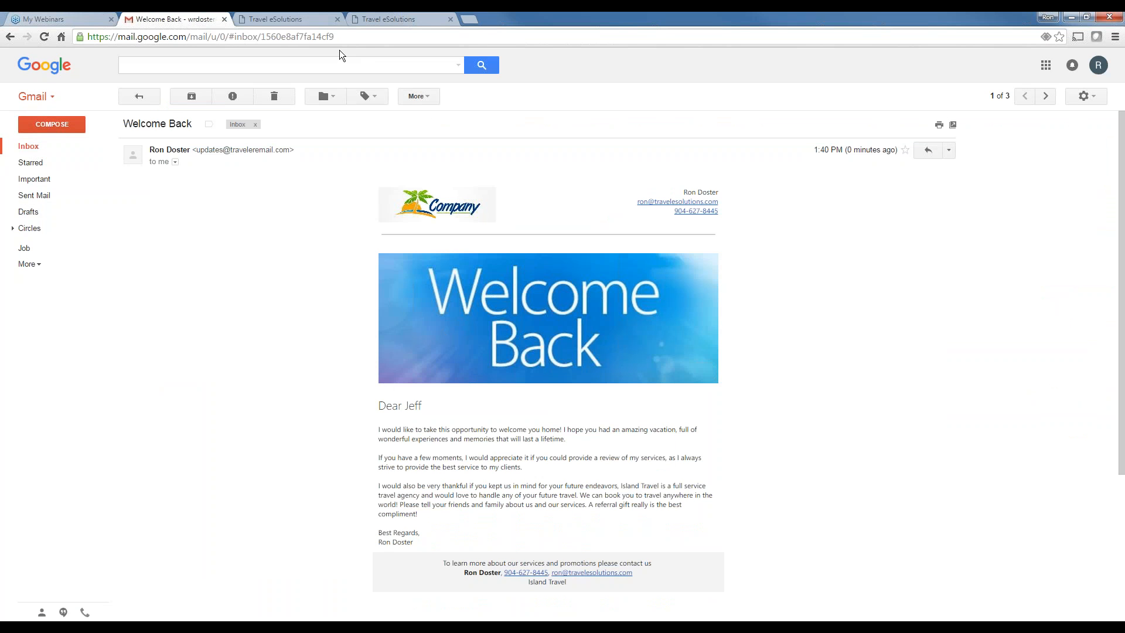
click(294, 20)
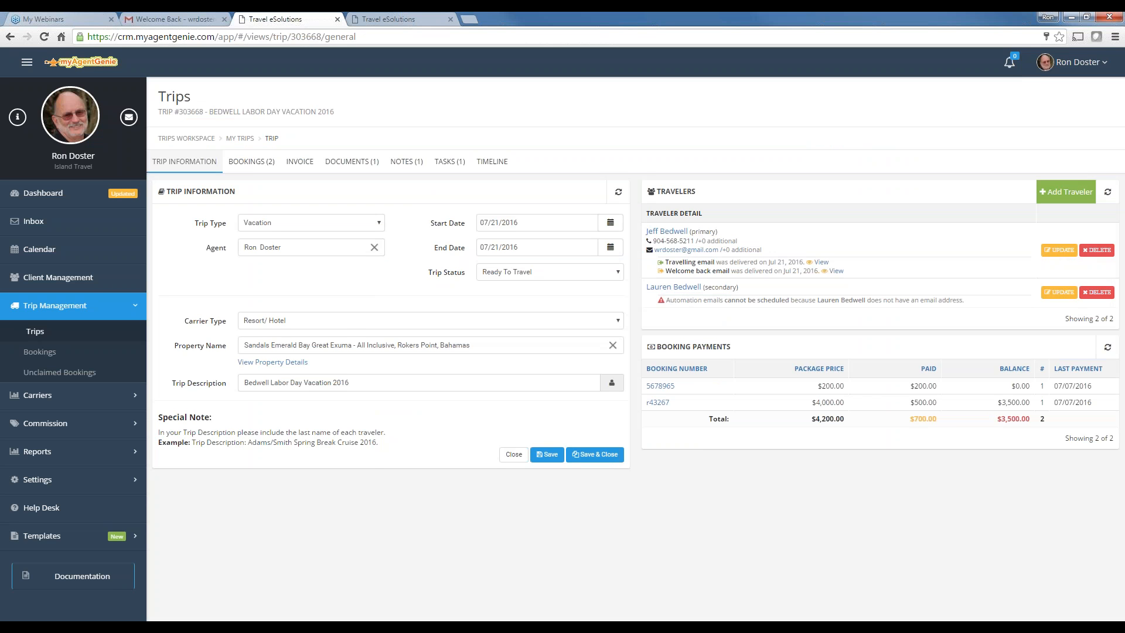
Close the fourth browser tab, the extra Travel eSolutions one
click(451, 20)
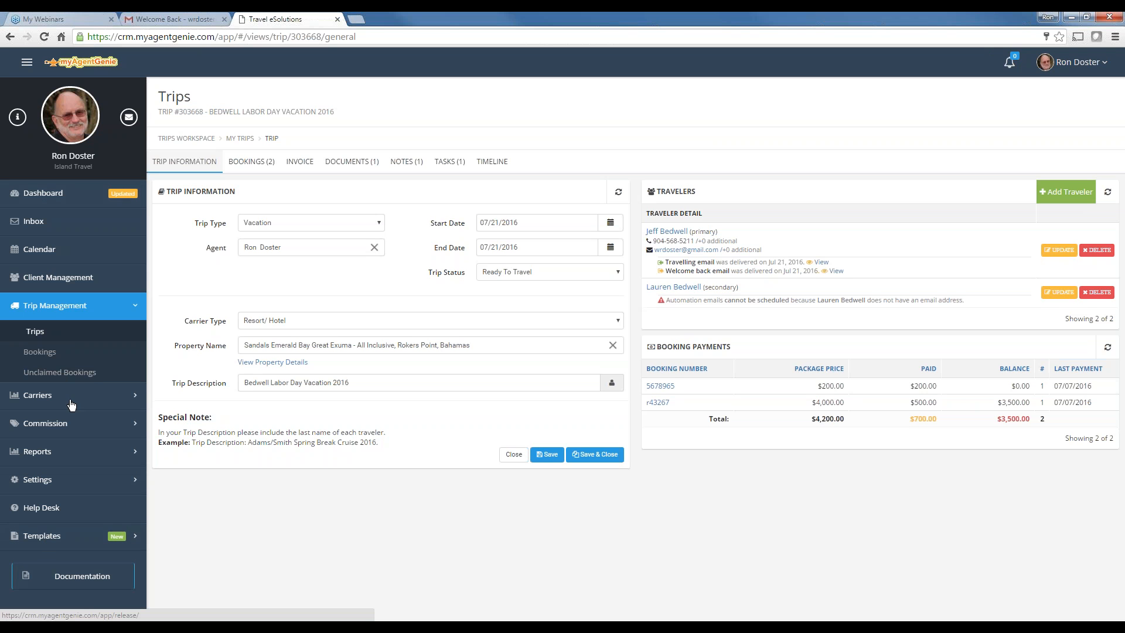
Open Email Templates from the Templates section of the sidebar
click(41, 537)
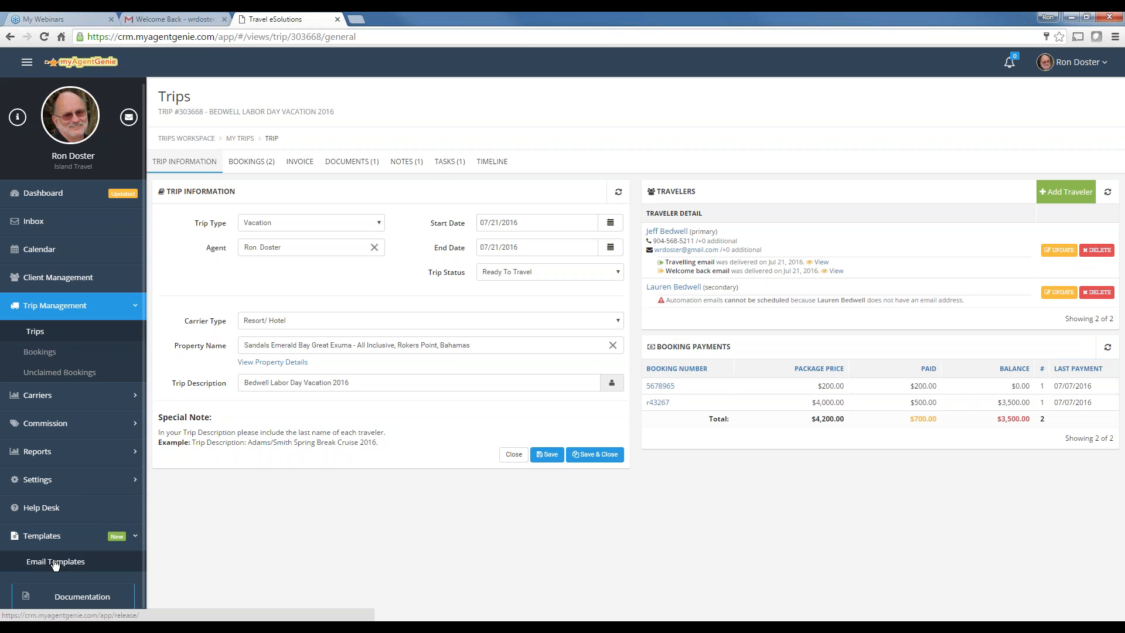
click(55, 563)
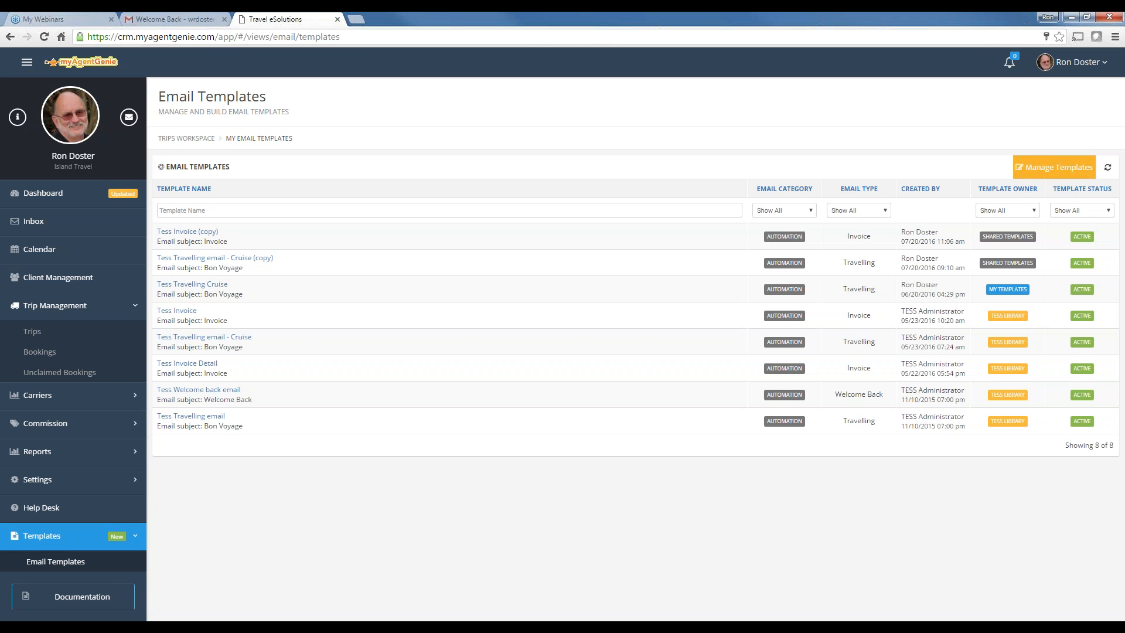
Open the template manager in a new tab and load Tess Invoice in the designer
click(1055, 171)
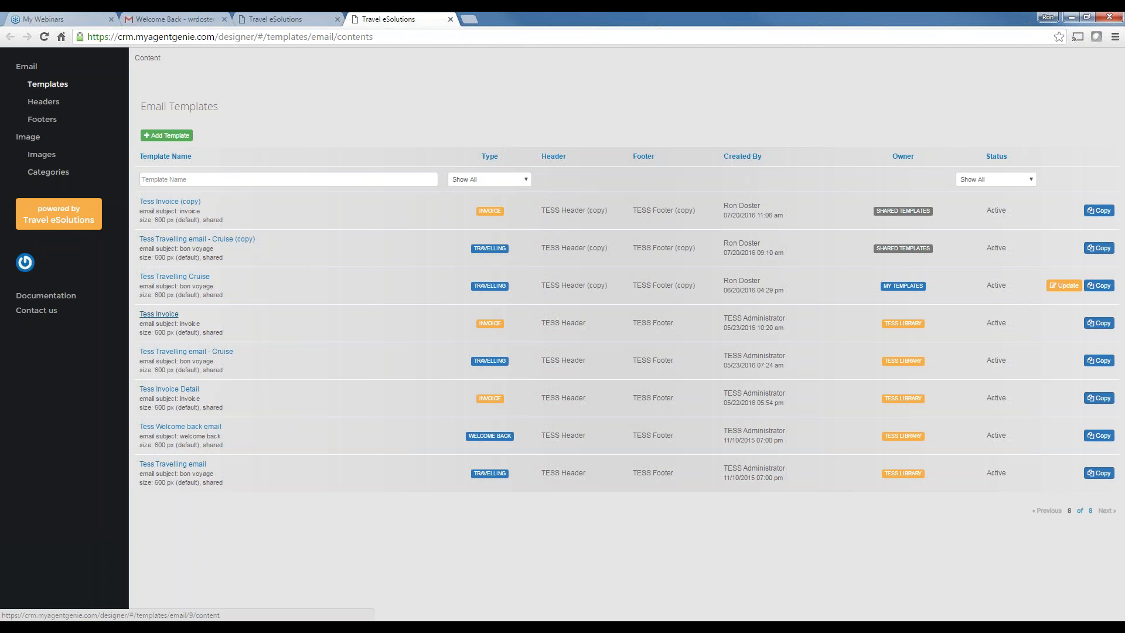
click(159, 314)
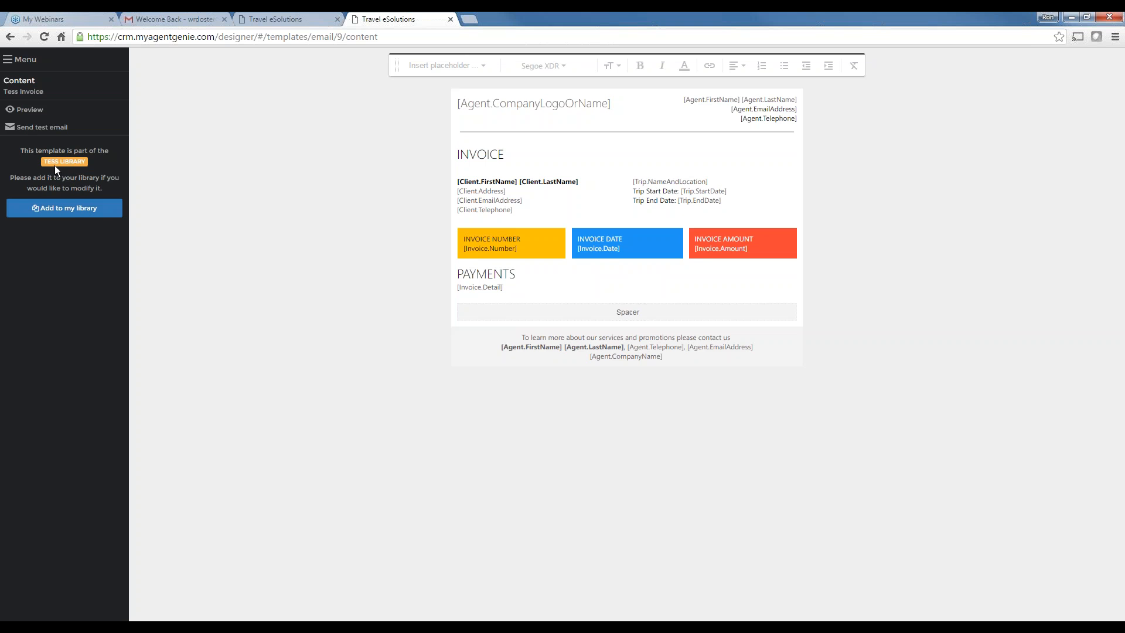
Start copying Tess Invoice into the personal library with Add to my library
click(74, 210)
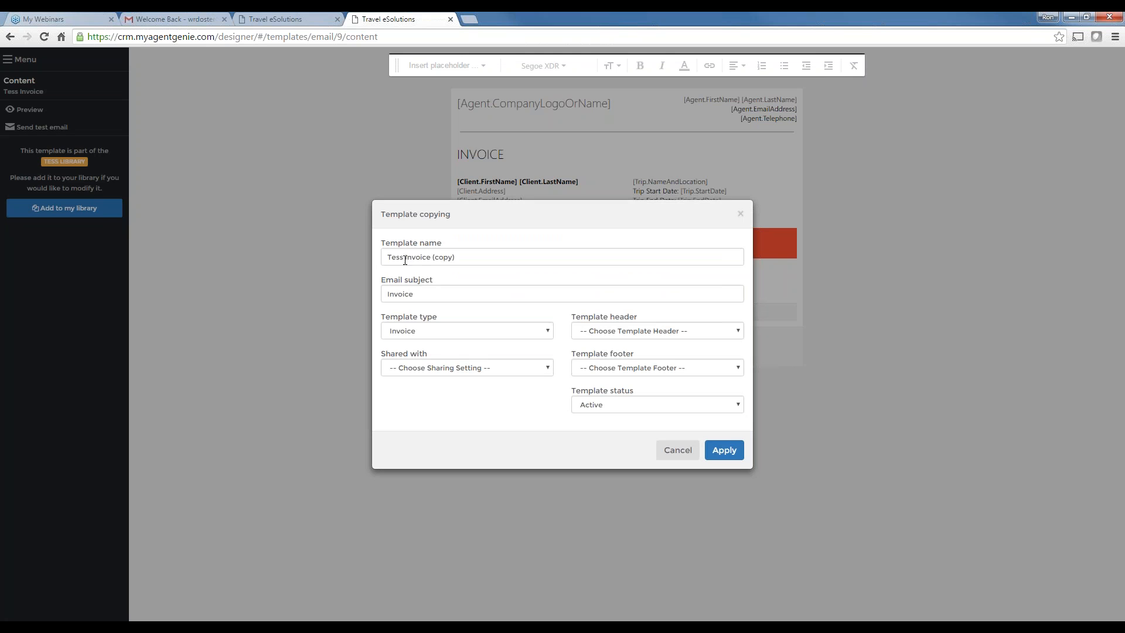
Rename the copy from 'Tess Invoice (copy)' to 'Invoice'
drag(404, 257, 358, 266)
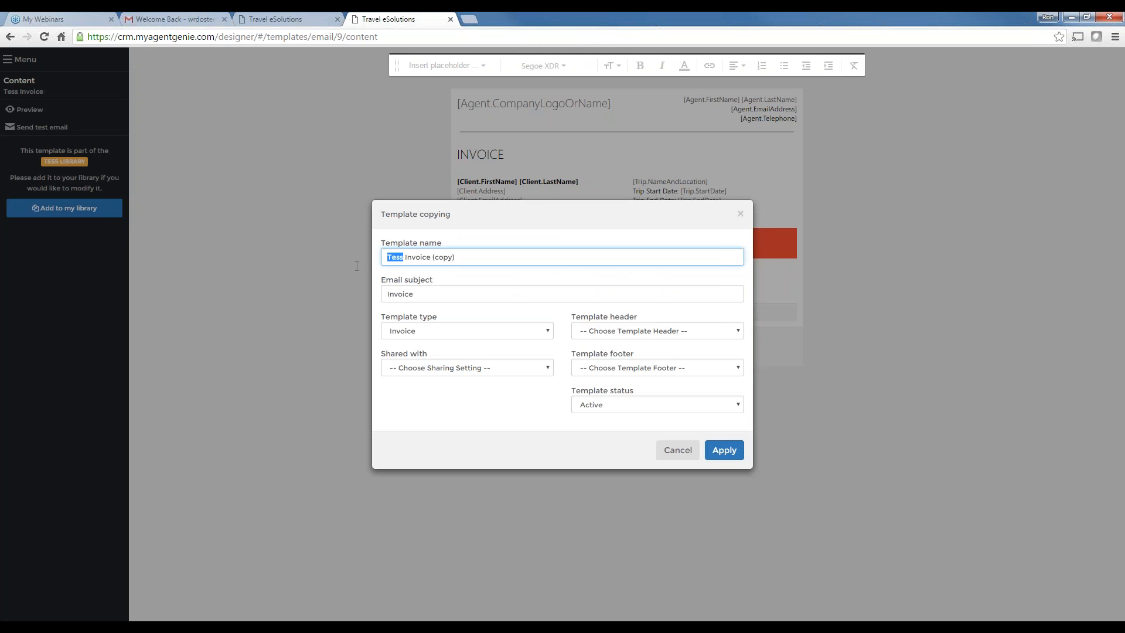
key(BackSpace)
drag(417, 257, 465, 259)
key(BackSpace)
Share it with Everyone, use Copy template header and Copy template footer, and create it
click(419, 369)
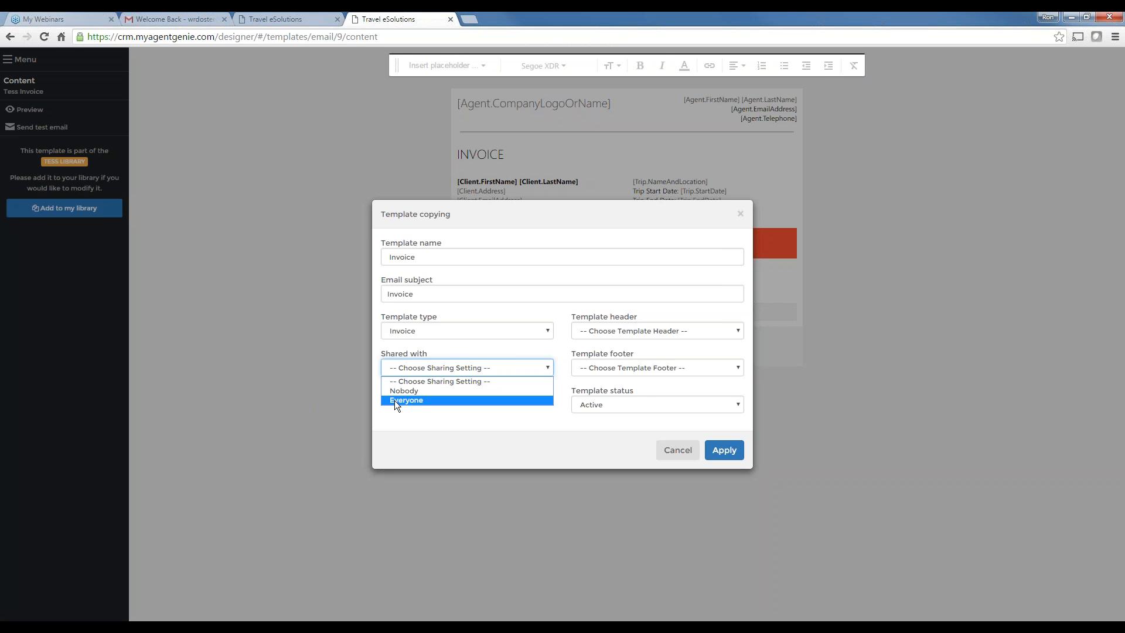
click(395, 399)
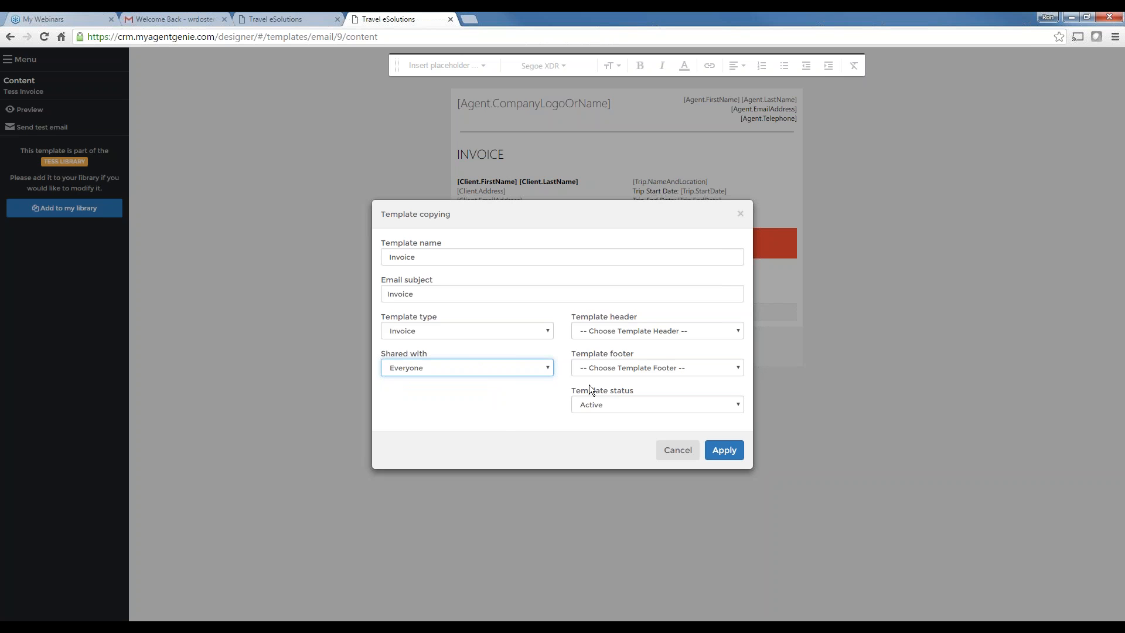
click(623, 332)
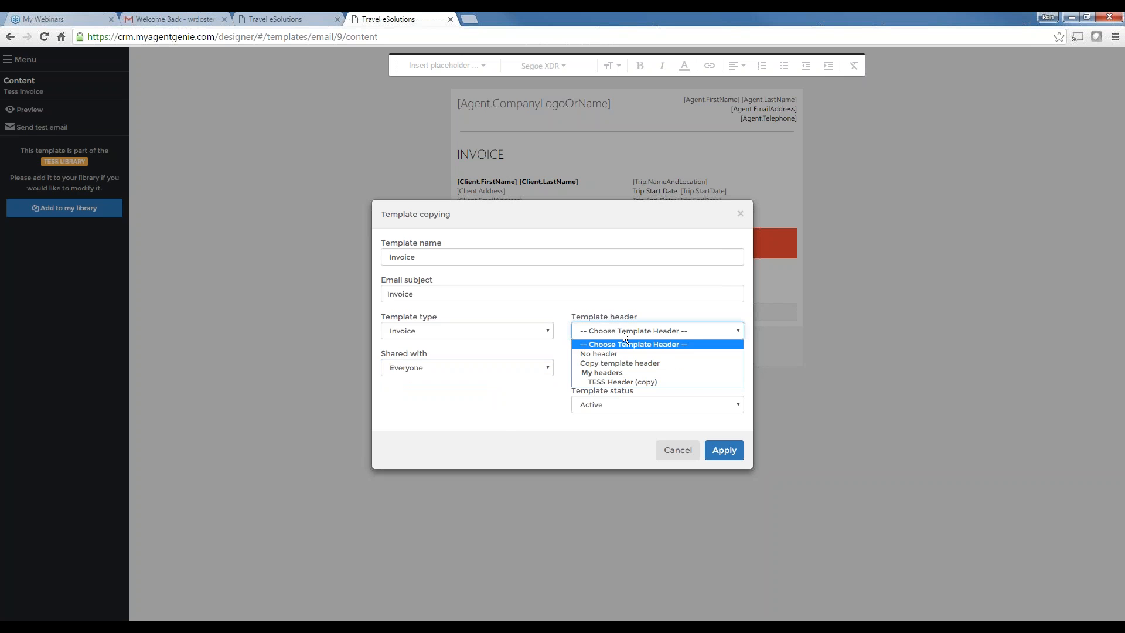
click(628, 364)
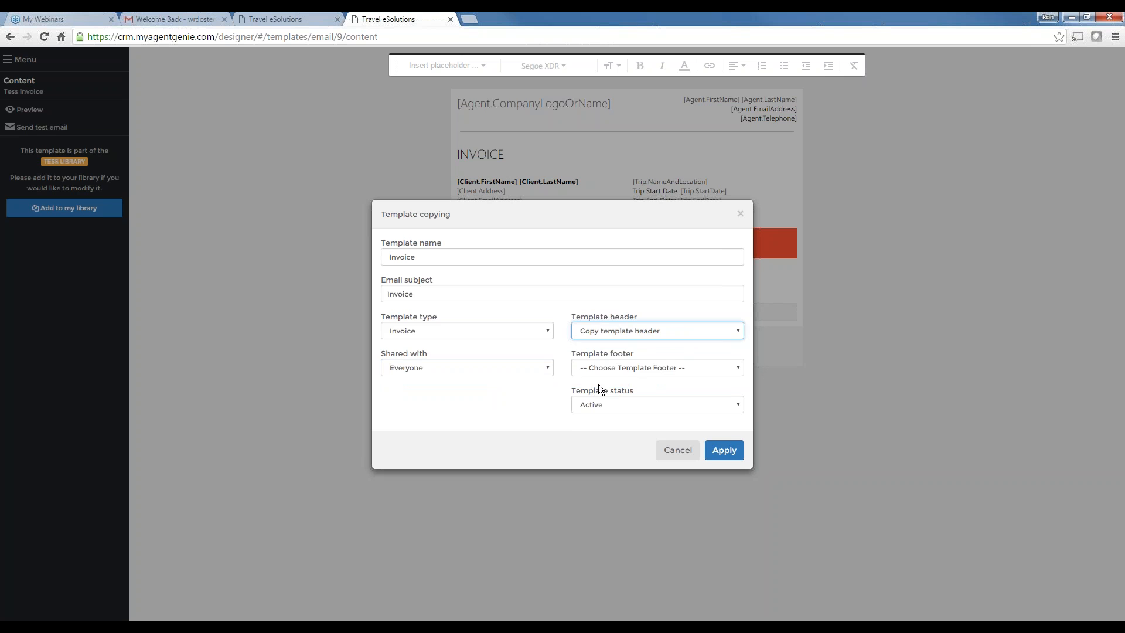
click(596, 369)
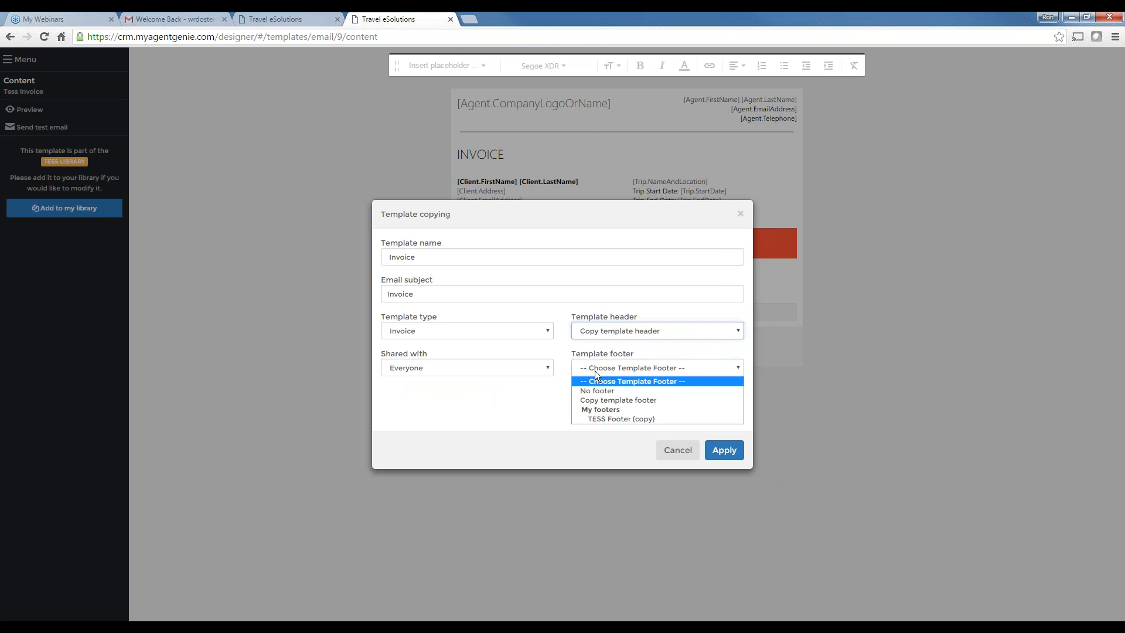
click(611, 399)
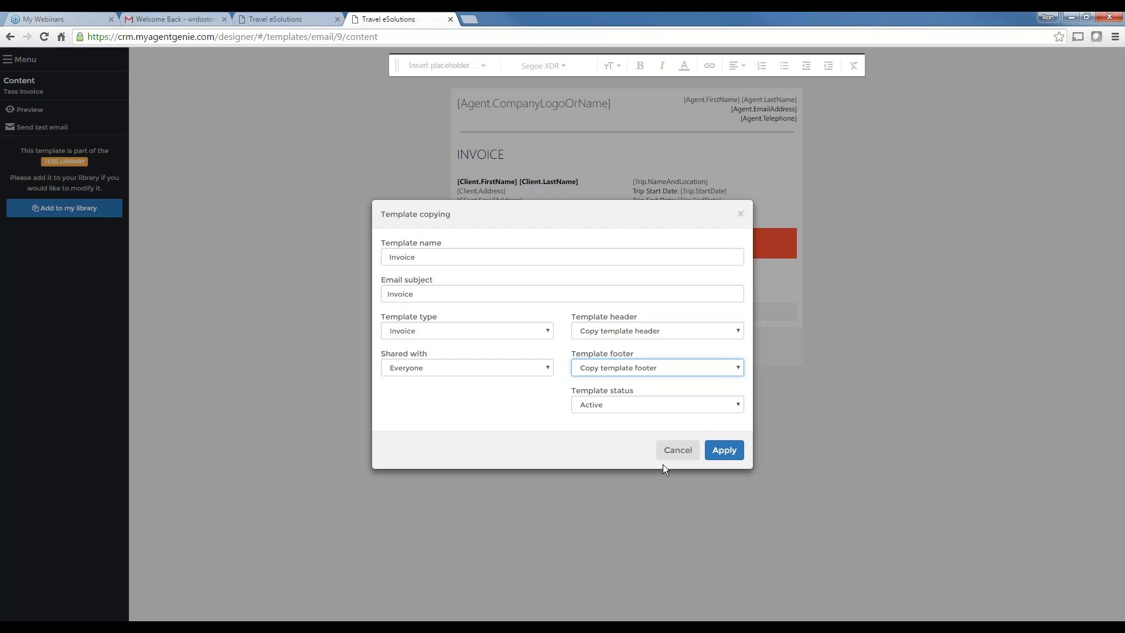
click(724, 451)
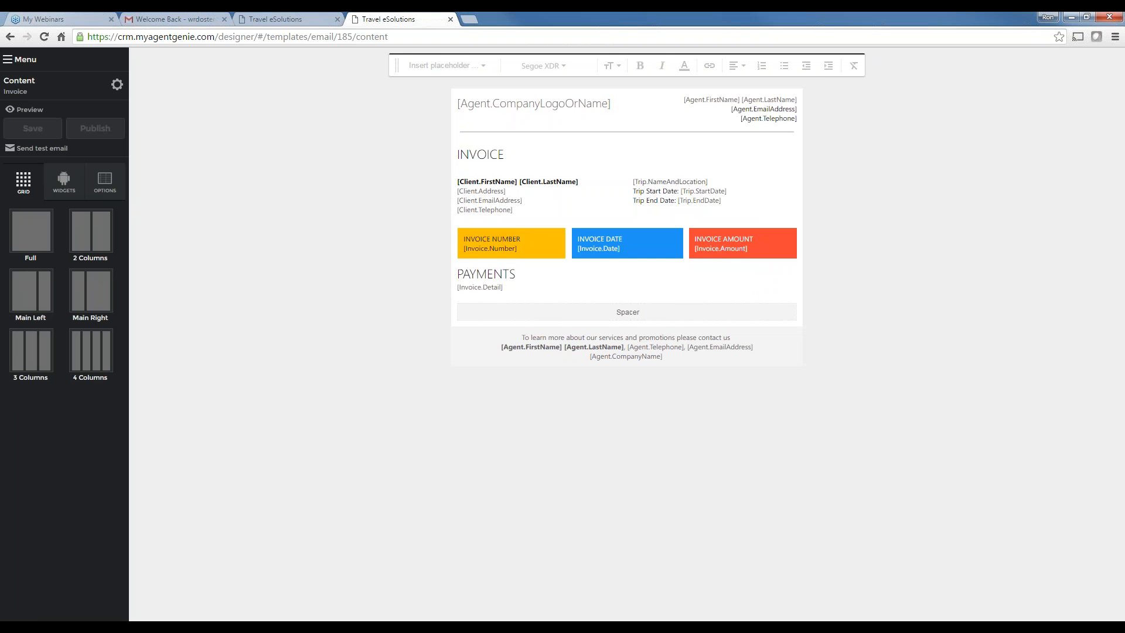
click(20, 59)
Open the Update settings for the new Invoice template from the email templates list
click(58, 89)
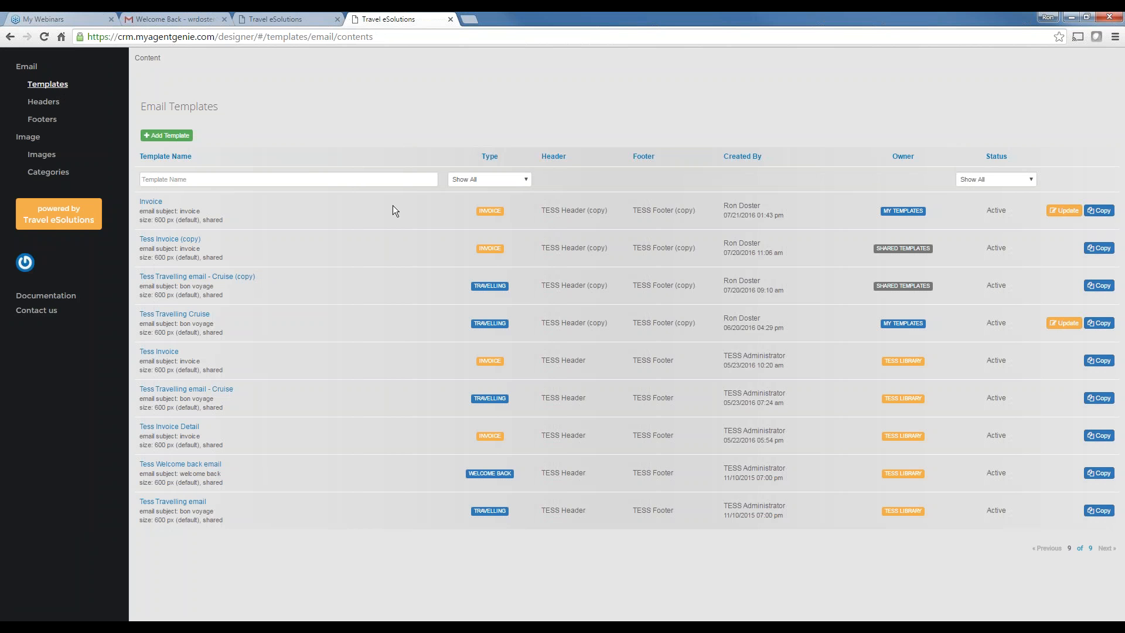
click(1064, 218)
click(1064, 218)
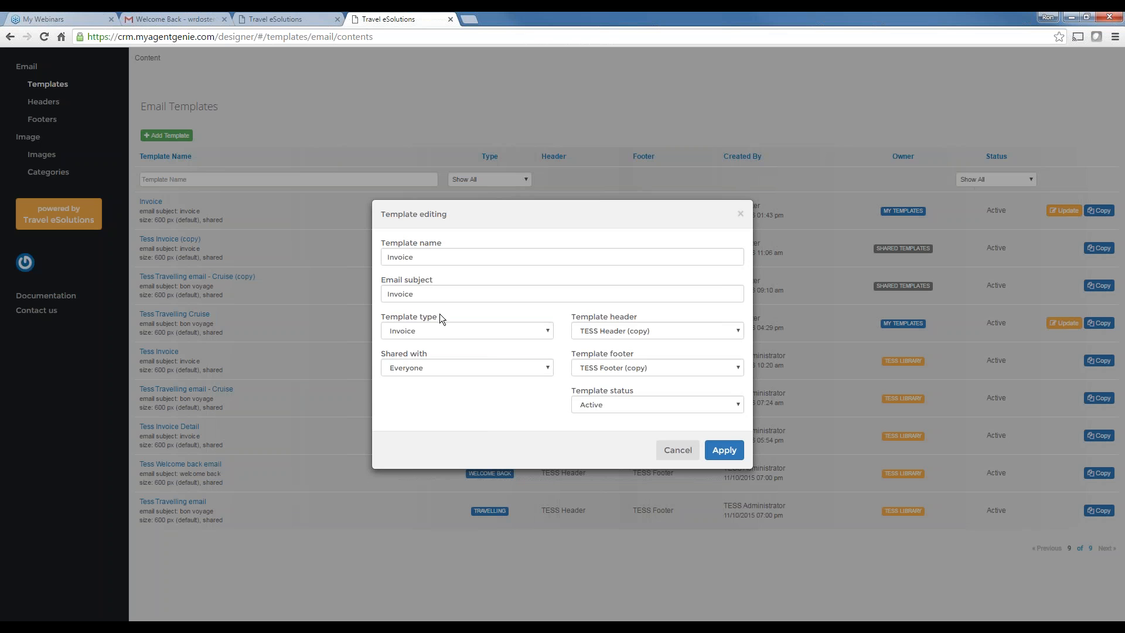
Prefix the template name with 'My ' to make it 'My Invoice' and apply
click(389, 257)
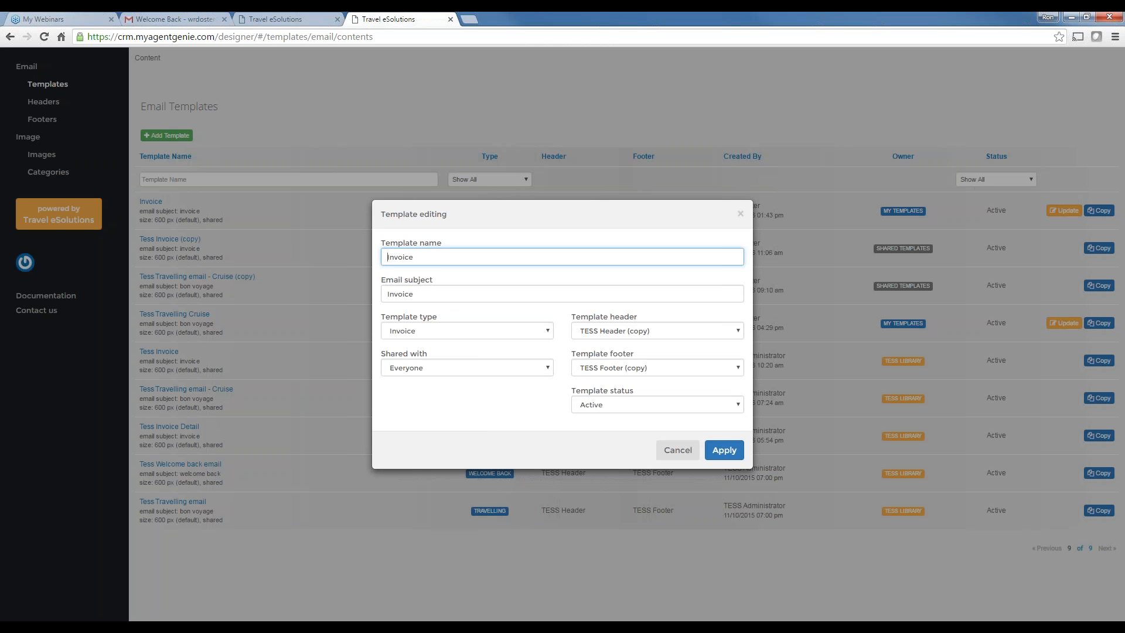
text(My)
click(725, 451)
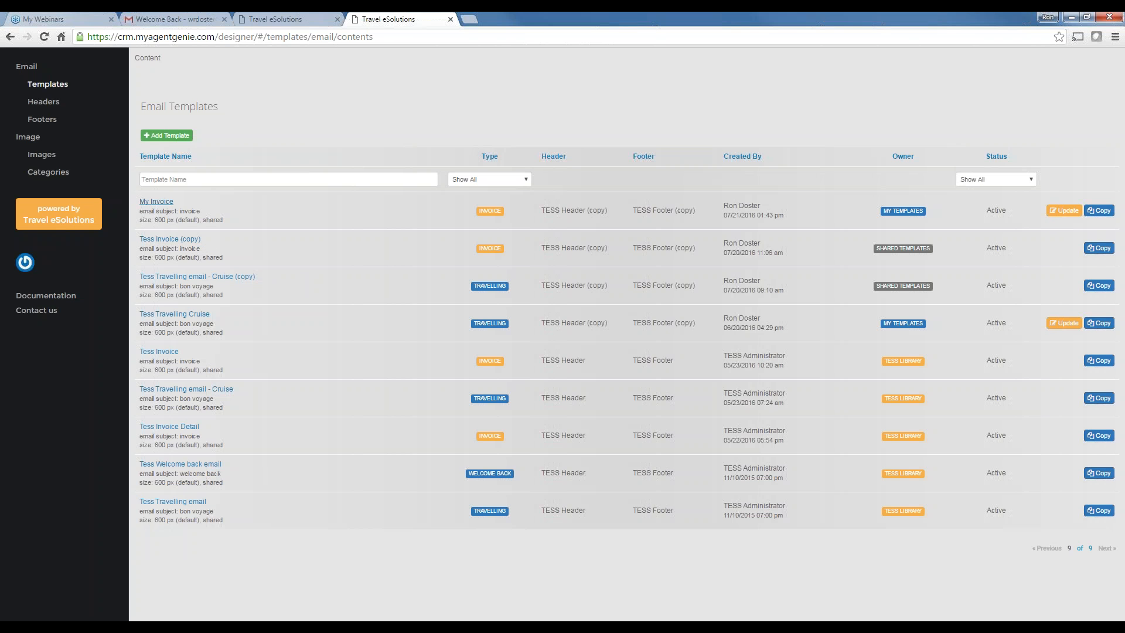
Open the Tess Welcome back email template from Templates and start adding it to my library
click(161, 202)
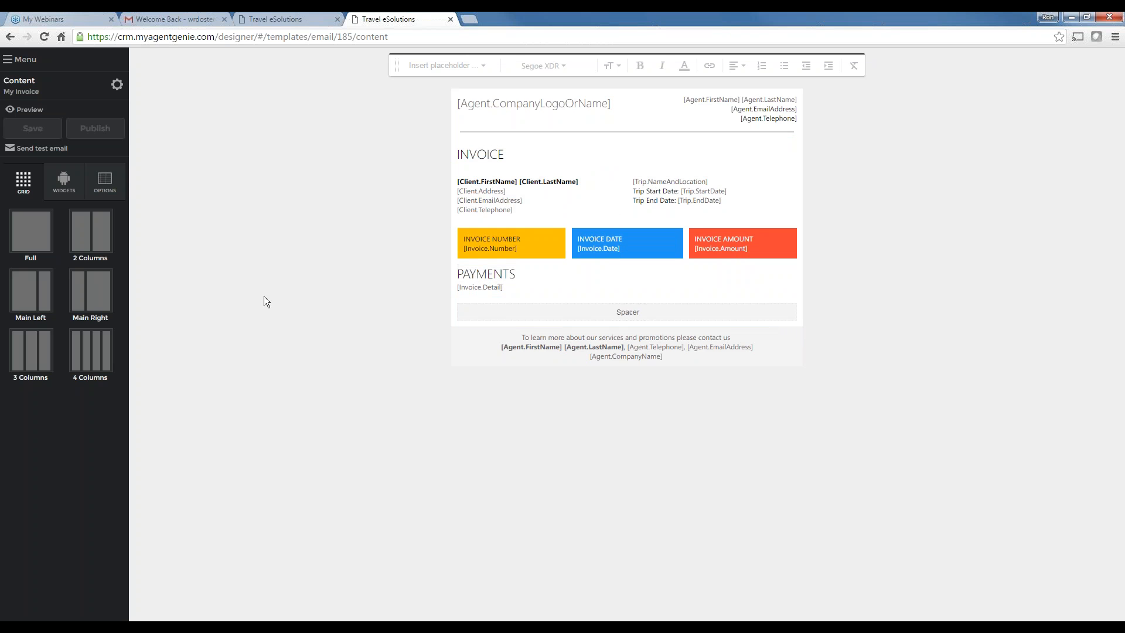
click(24, 59)
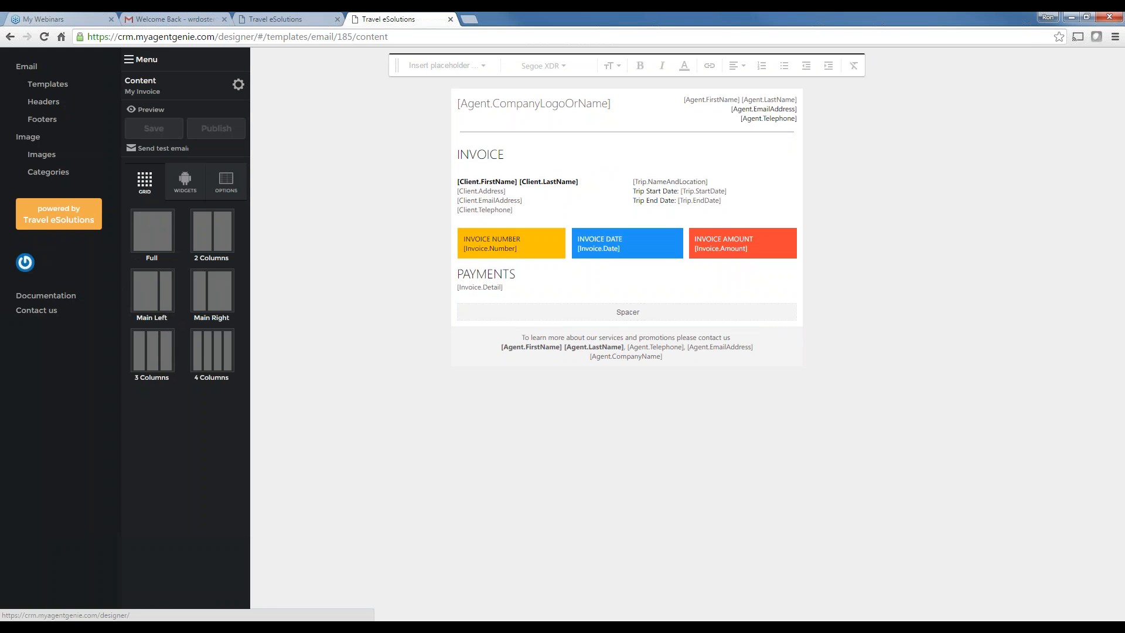
click(51, 85)
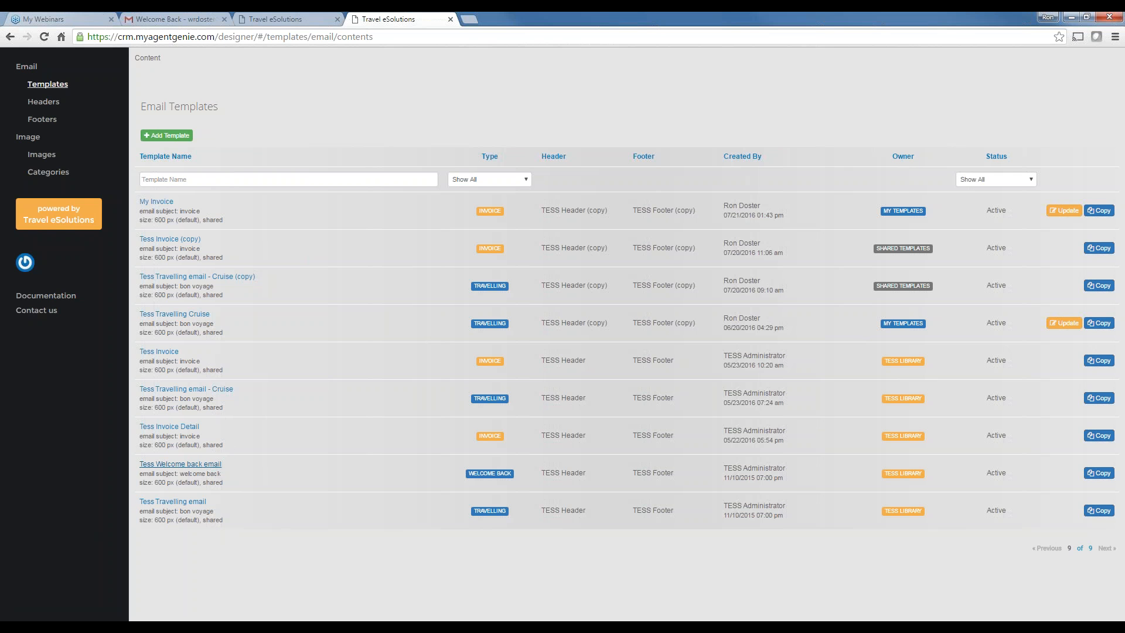
click(187, 466)
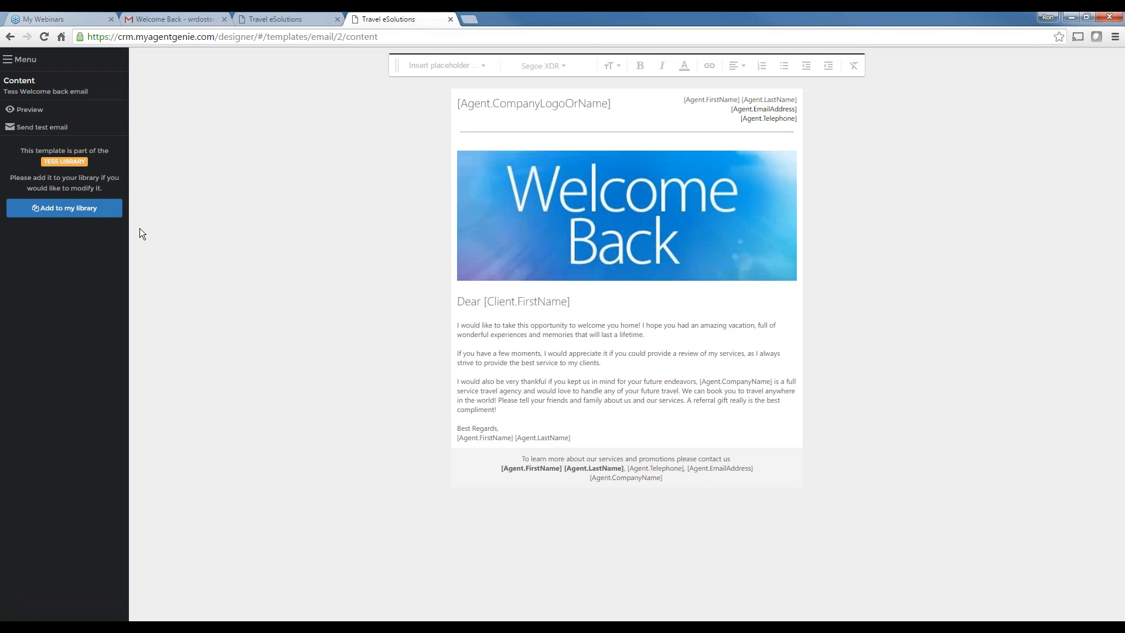
click(45, 209)
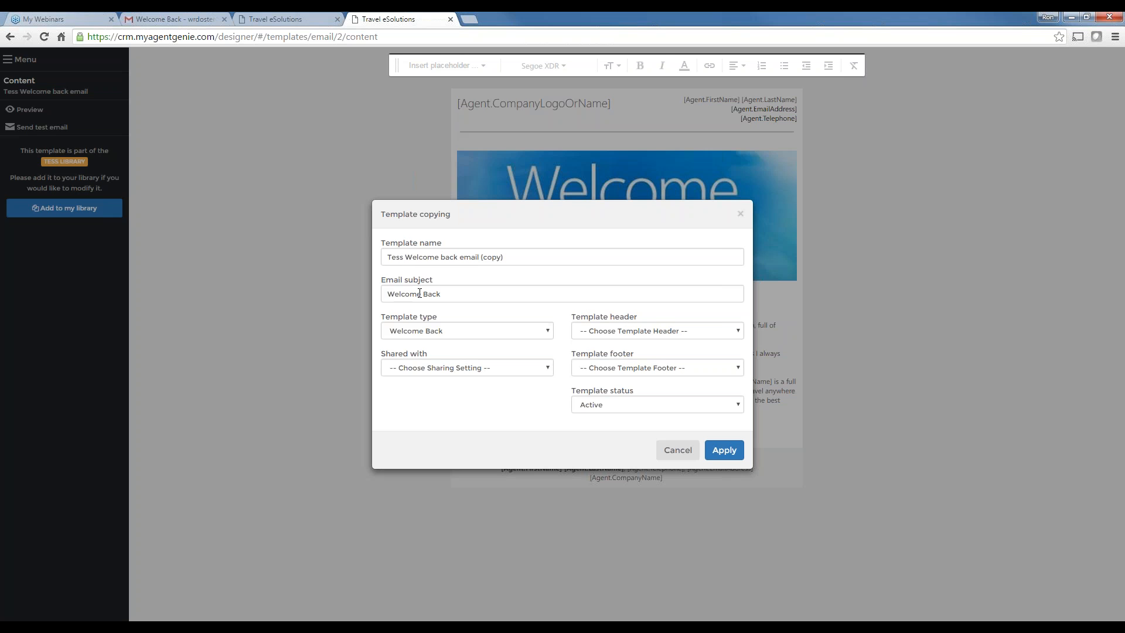
Rename the template copy to 'My Welcome back'
drag(405, 256, 340, 261)
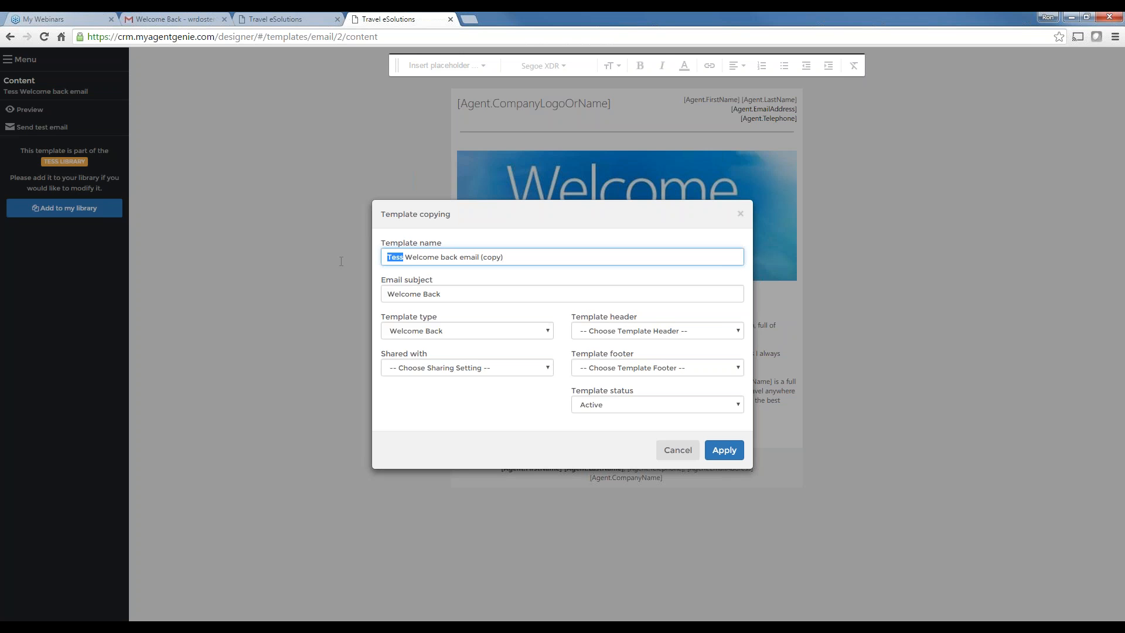
text(My)
drag(455, 258, 549, 248)
key(BackSpace)
Share it with Everyone, use TESS Header (copy) and TESS Footer (copy), and apply
click(462, 367)
click(413, 400)
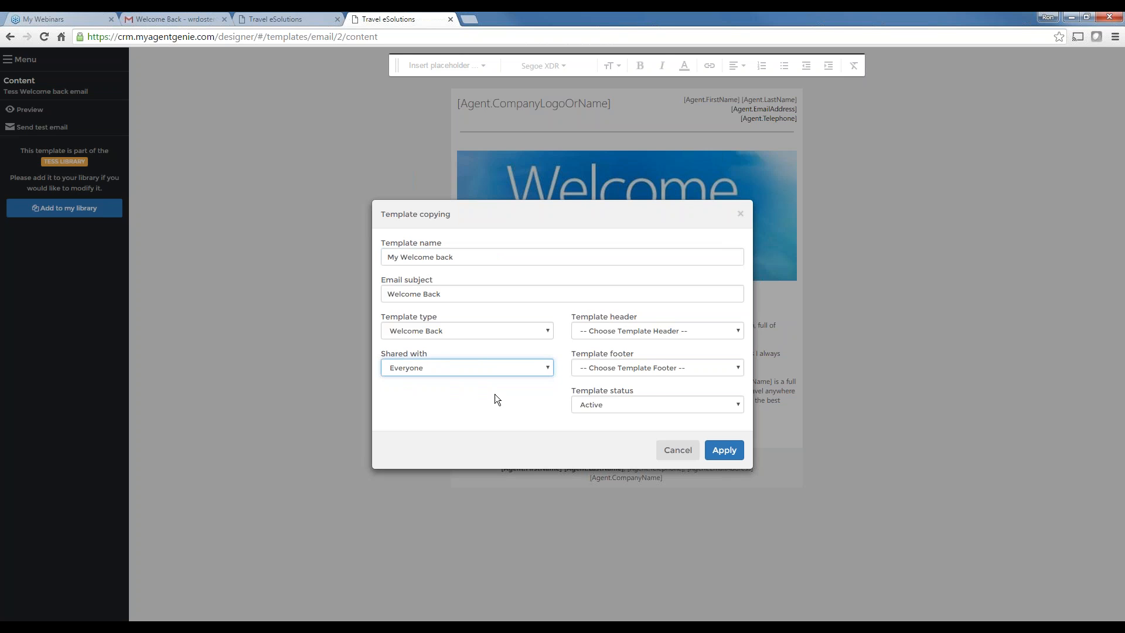
click(601, 330)
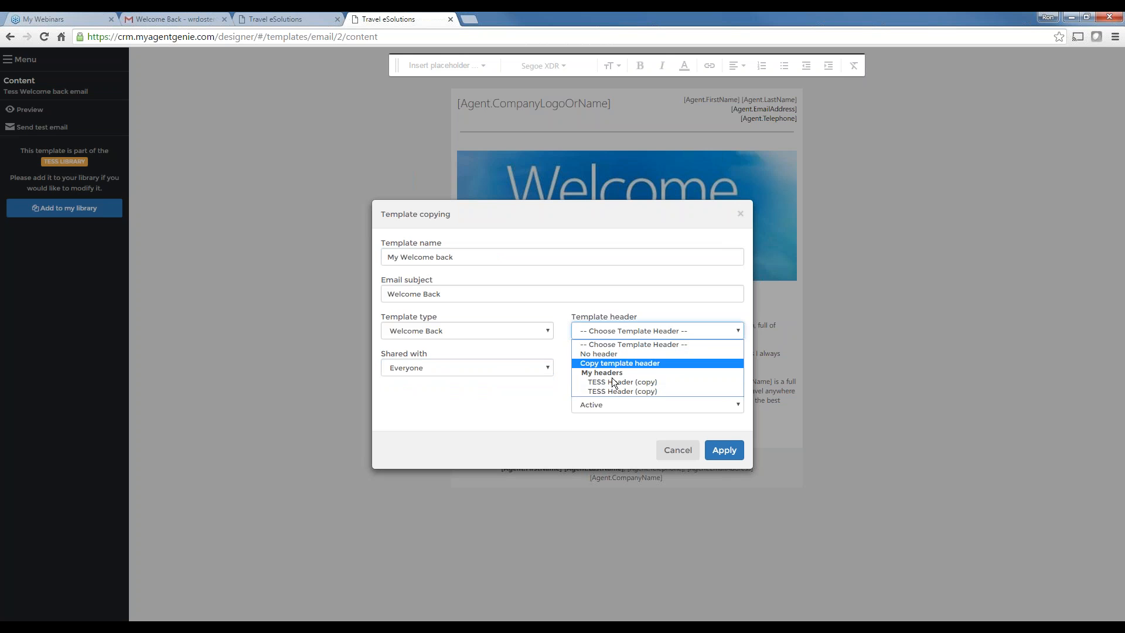
click(627, 384)
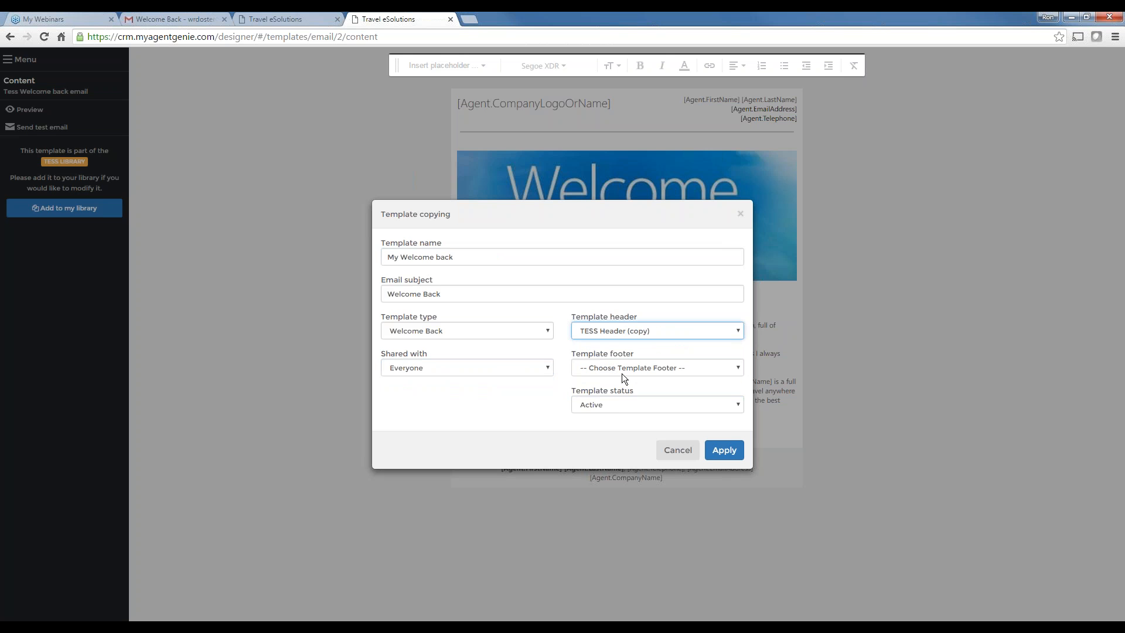
click(618, 368)
click(614, 424)
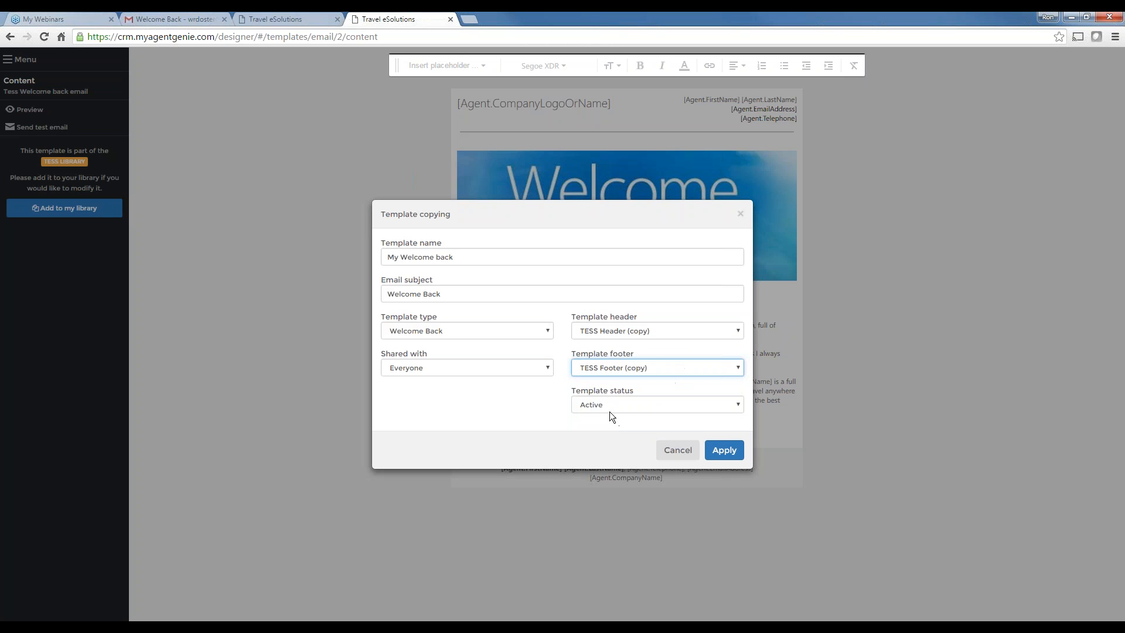
click(724, 452)
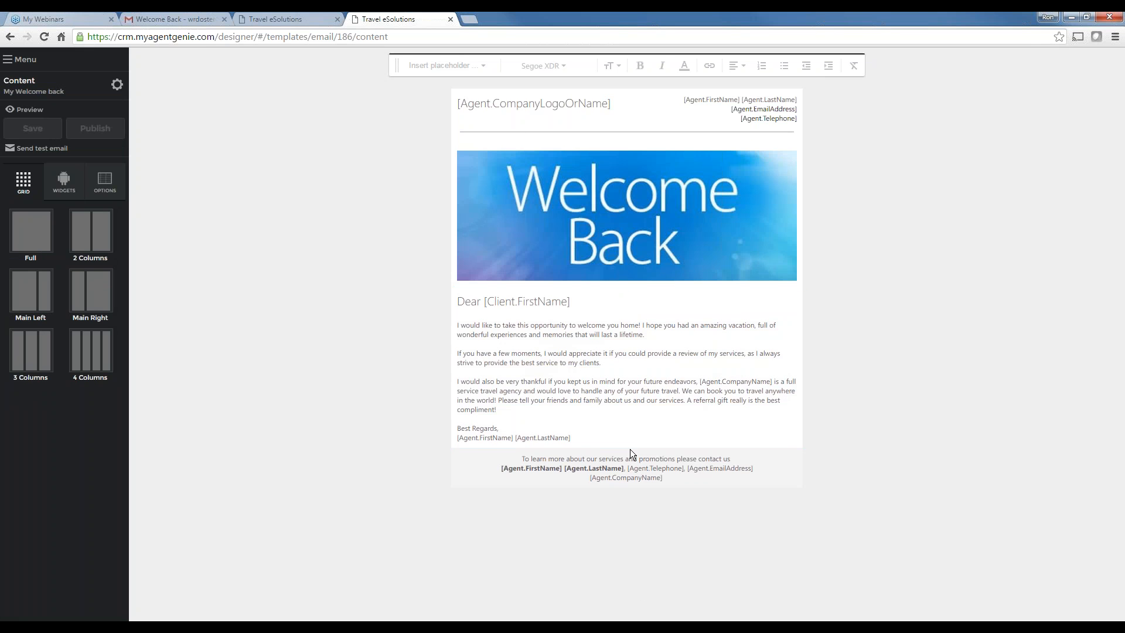
drag(572, 469, 713, 475)
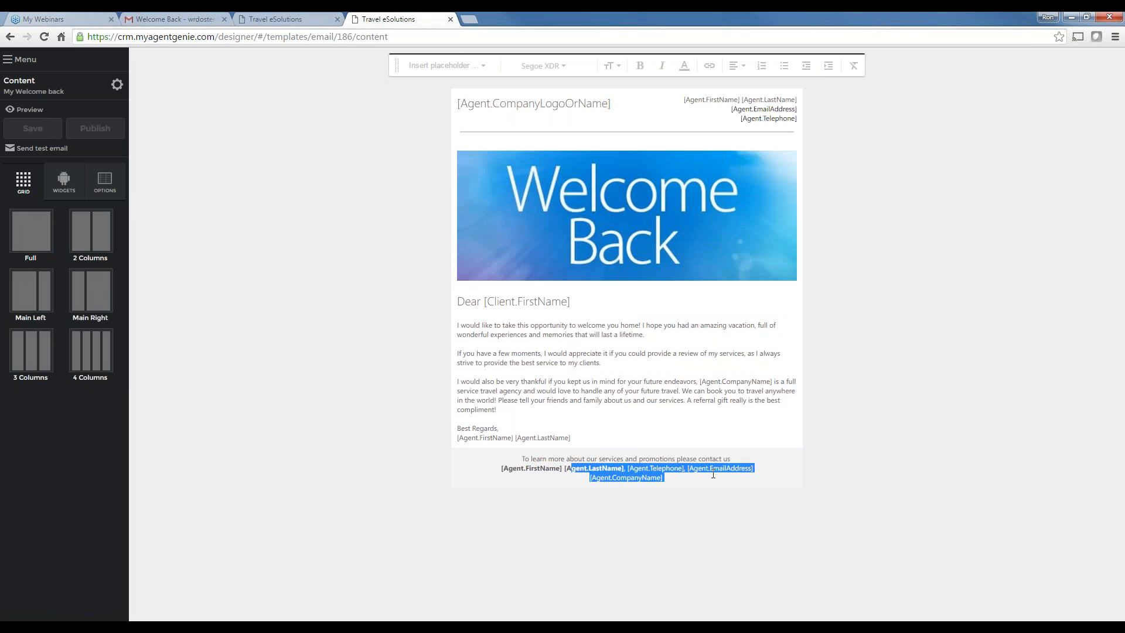
click(698, 478)
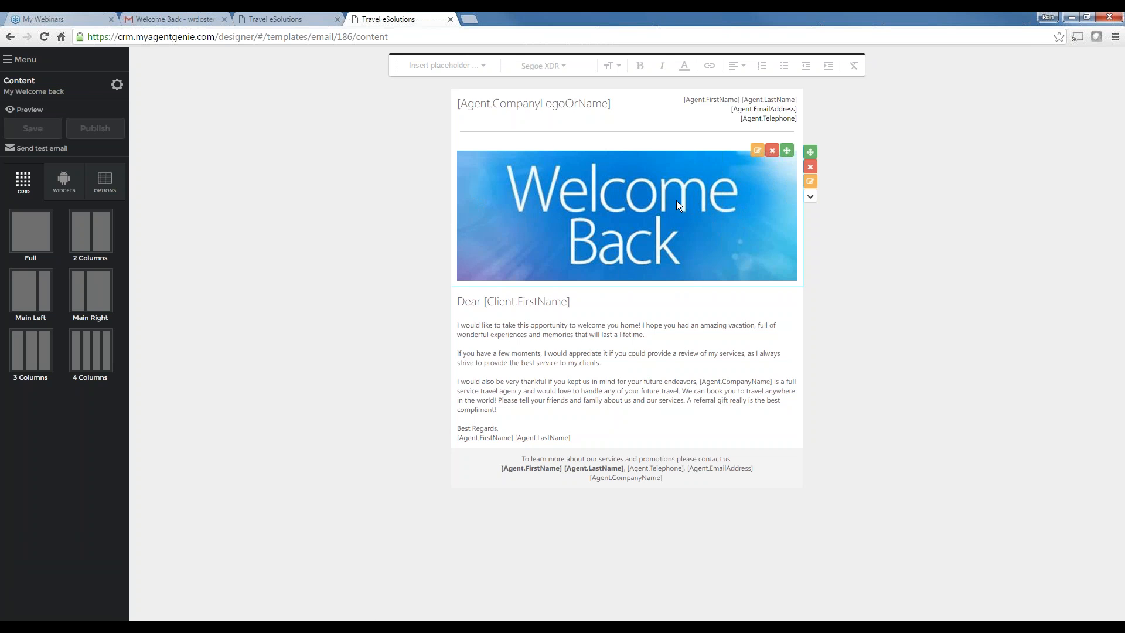
Replace the blue banner with the beach WelcomeBack image from My images
click(756, 152)
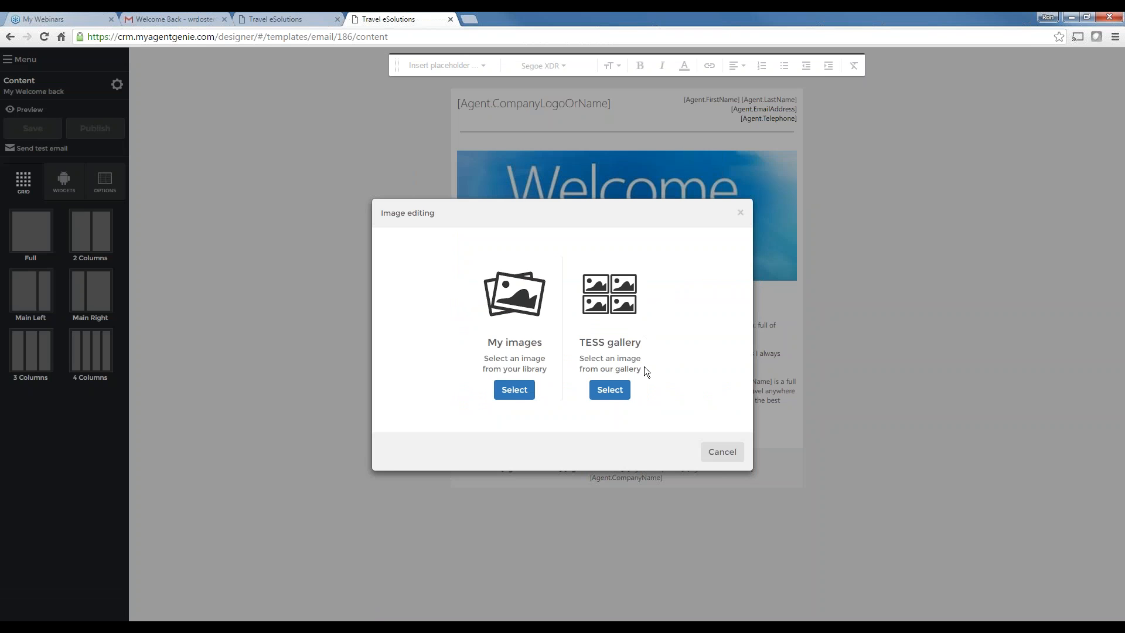
click(610, 390)
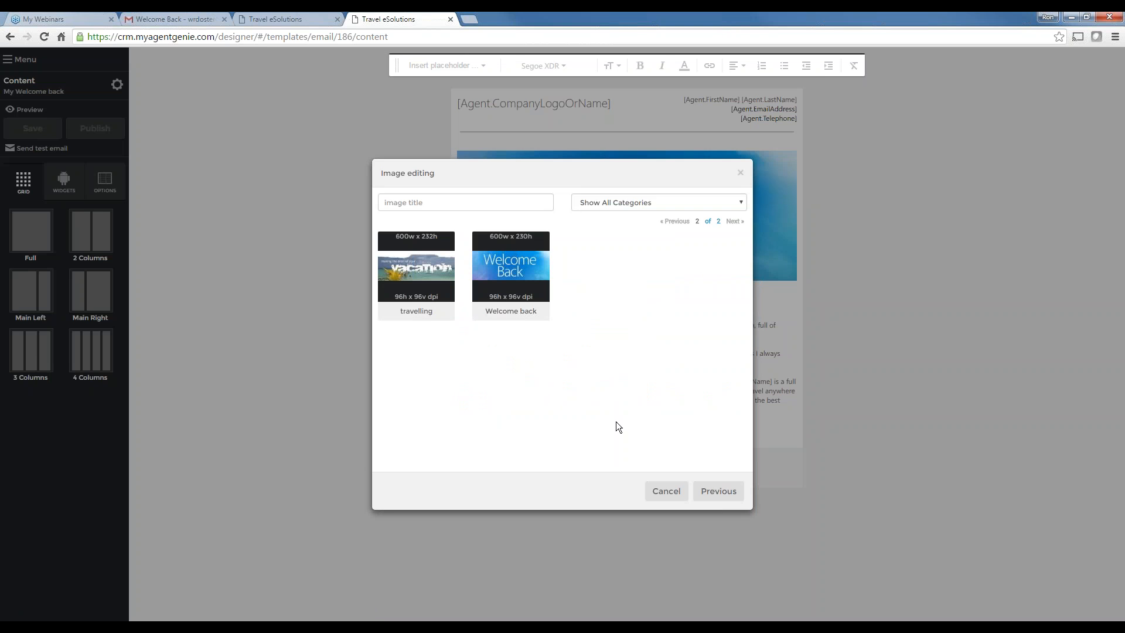
click(661, 492)
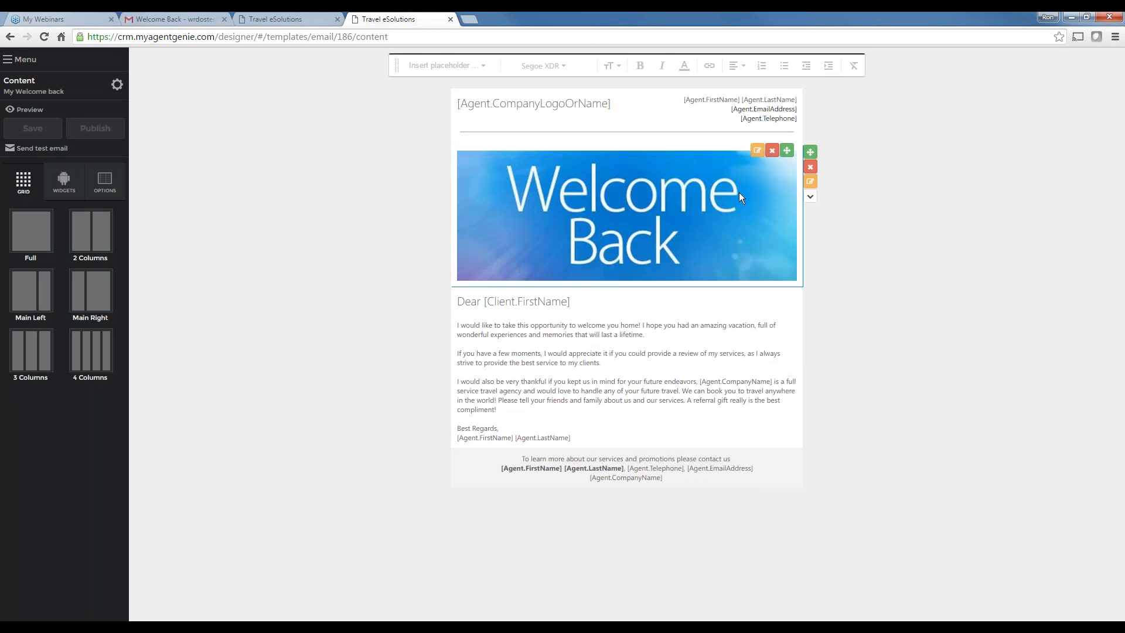
click(757, 151)
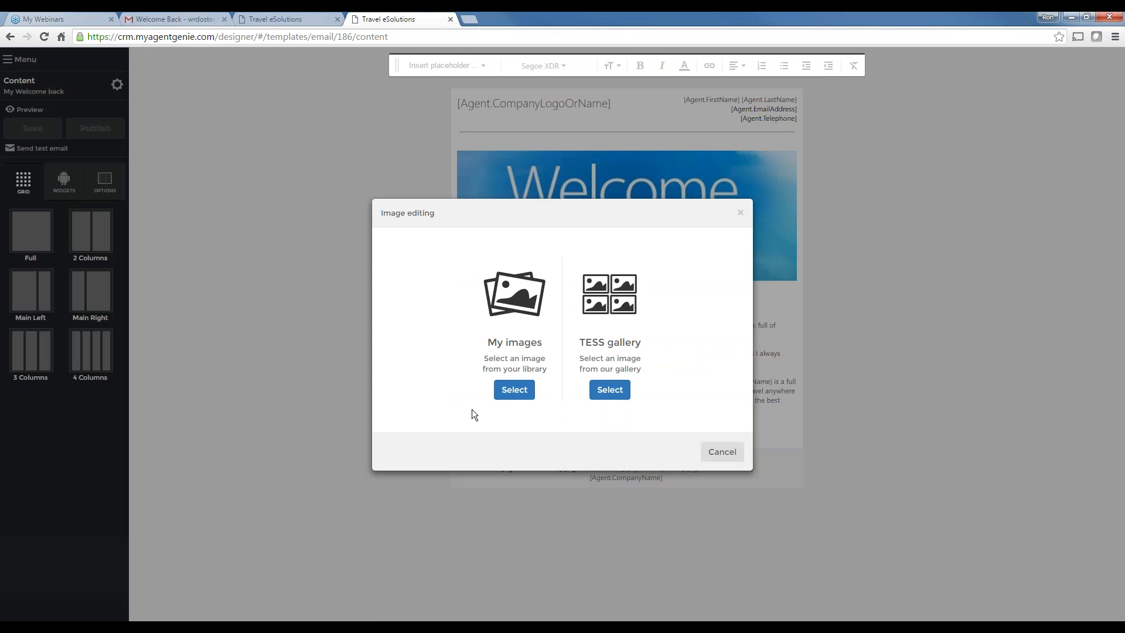
click(515, 389)
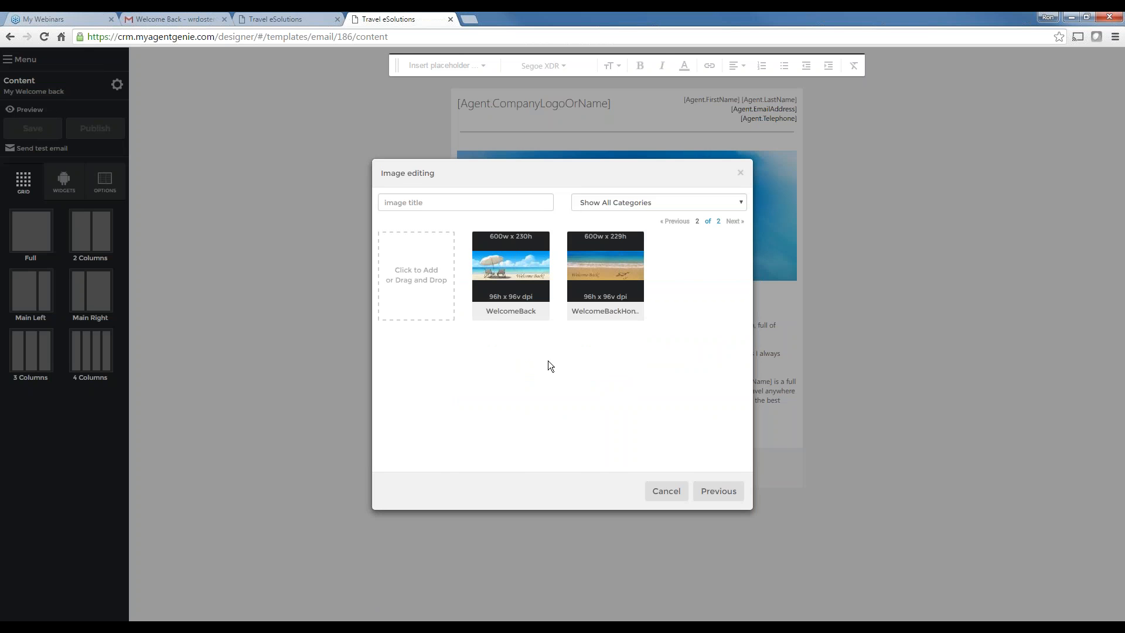
mouse_move(527, 304)
click(514, 272)
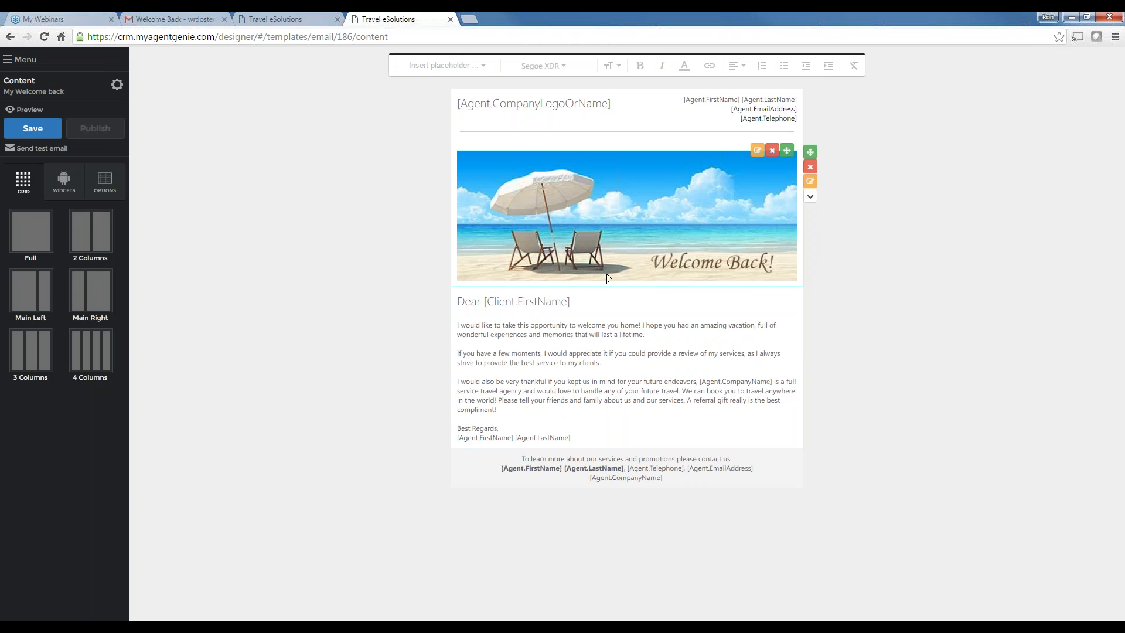
Save the template with the beach banner and add a comma after Dear [Client.FirstName]
click(38, 133)
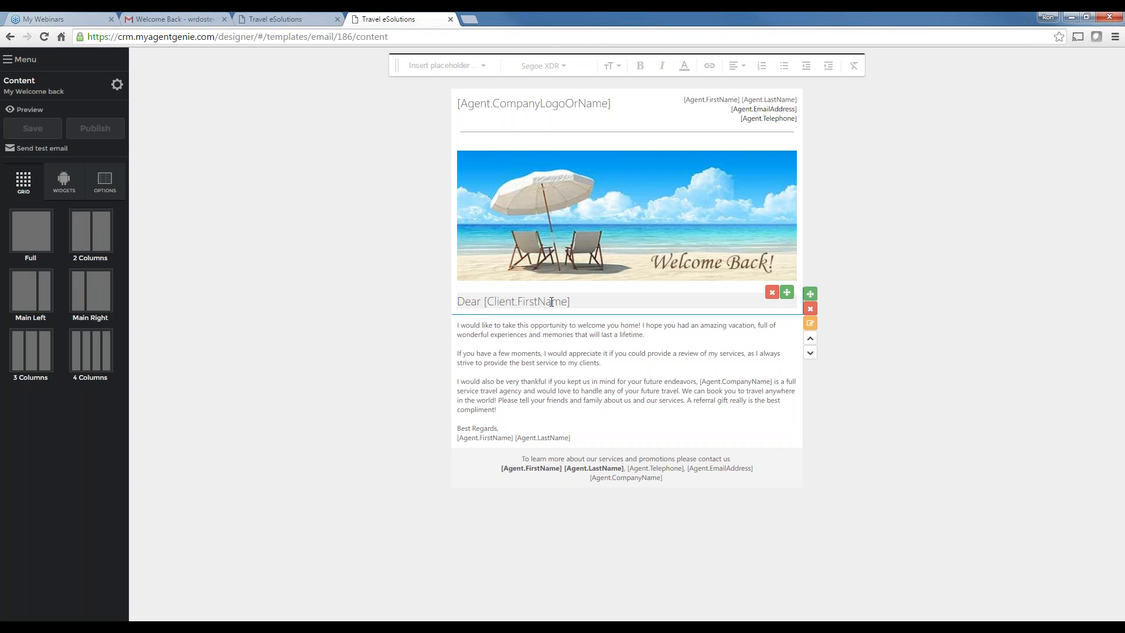
click(575, 301)
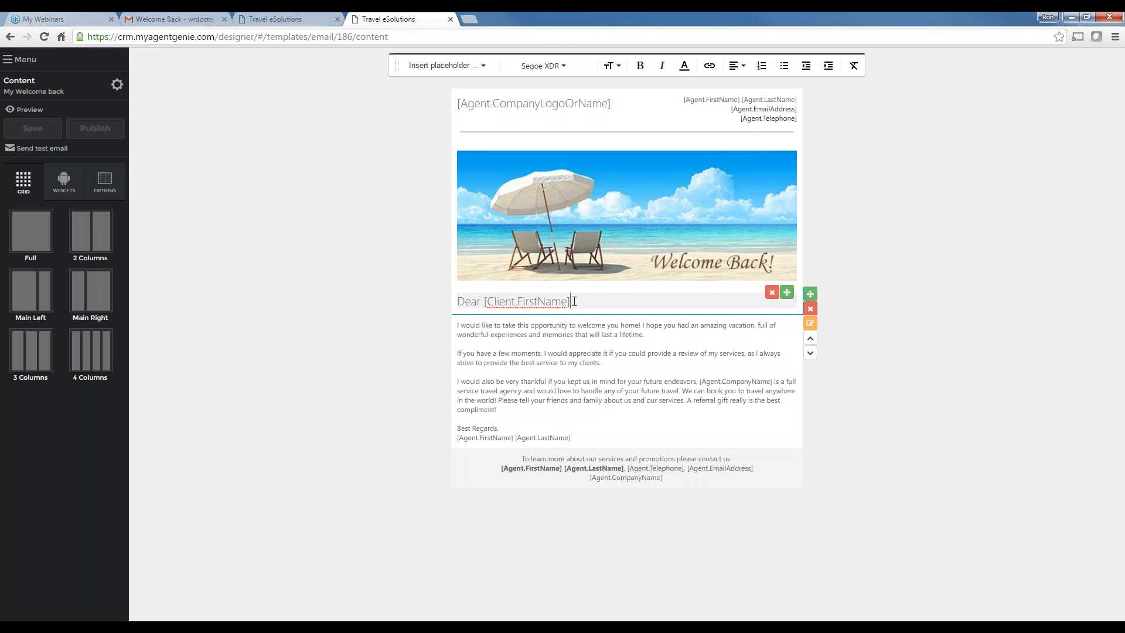
text(,)
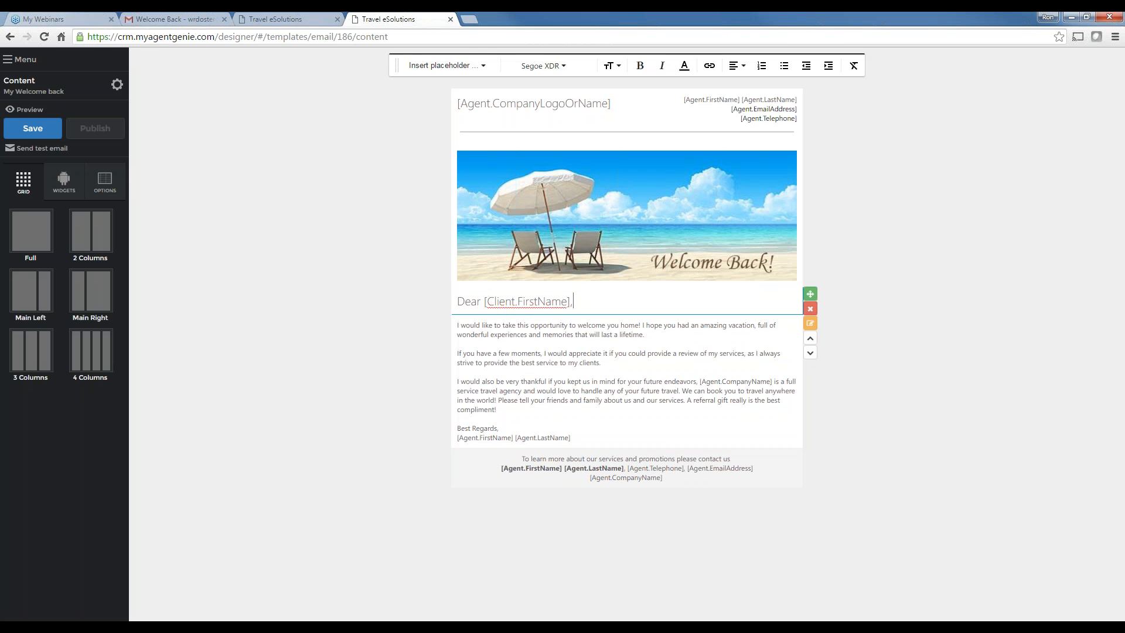
click(508, 300)
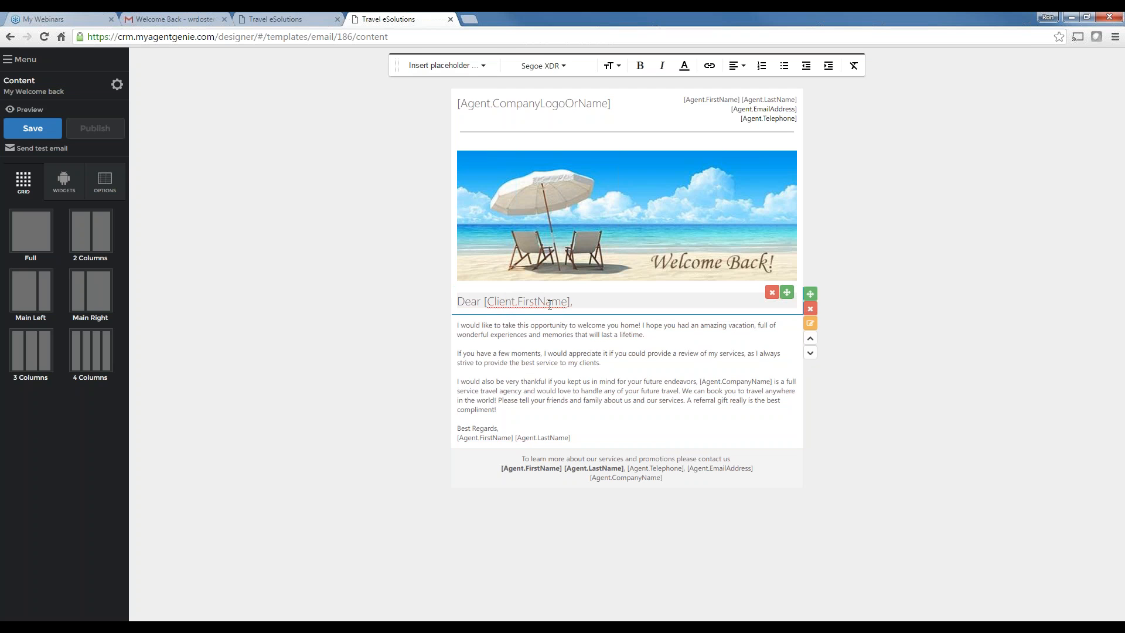
Show the placeholder categories Agent, Company, Client, Invoice and Trip for insertion
click(471, 69)
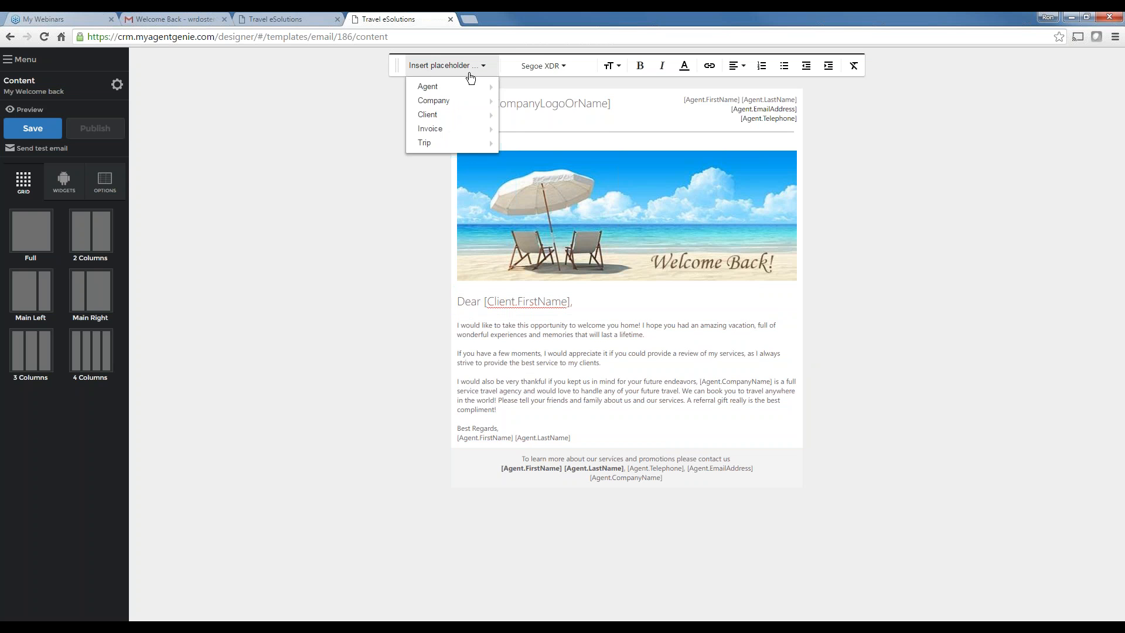
mouse_move(467, 115)
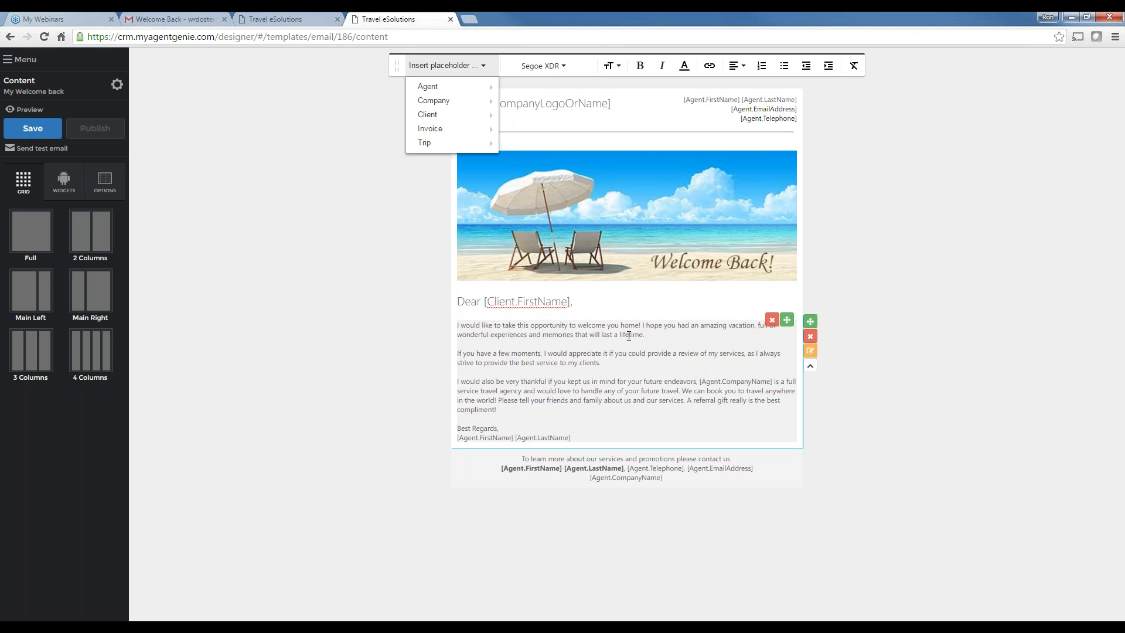
Add a blank line after 'Best Regards,' above the signature placeholders and save the template
drag(645, 335, 423, 319)
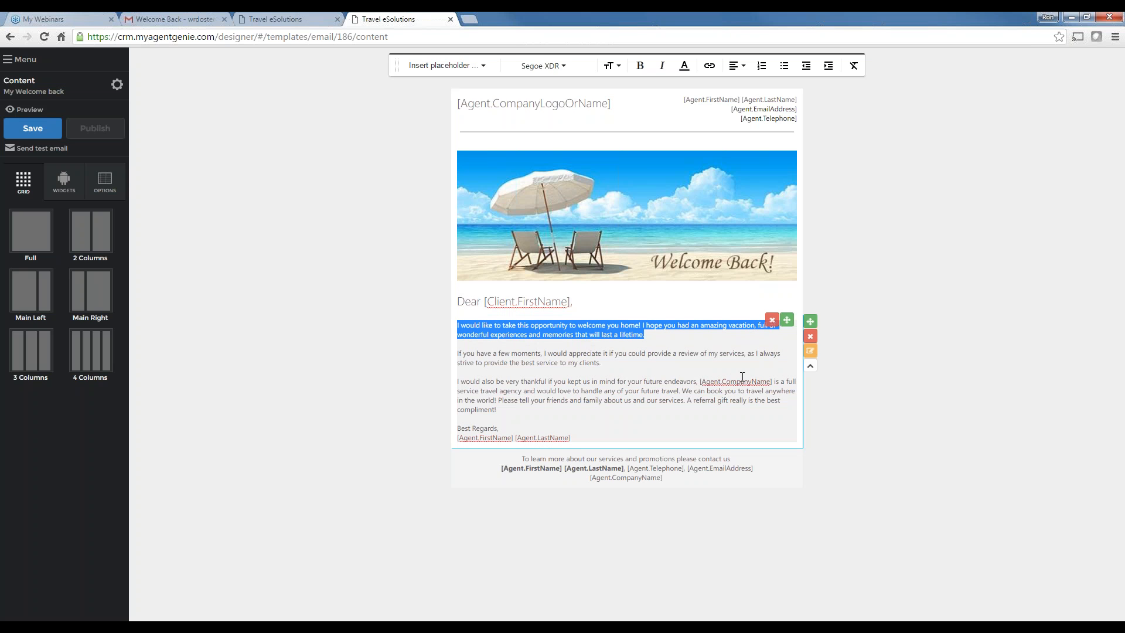
click(655, 376)
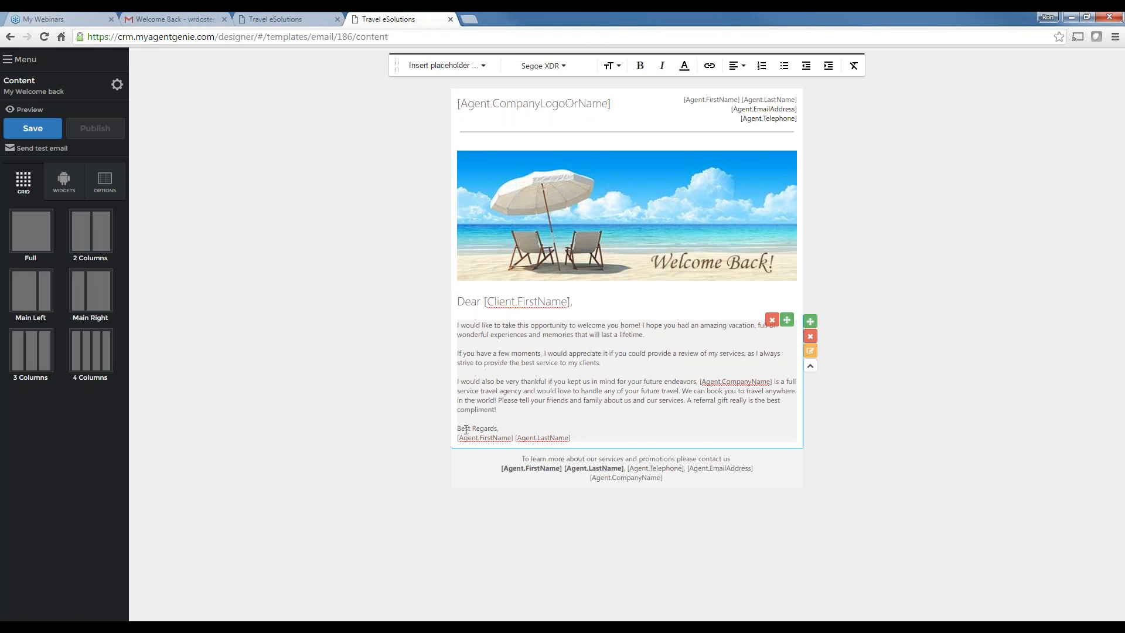
click(499, 428)
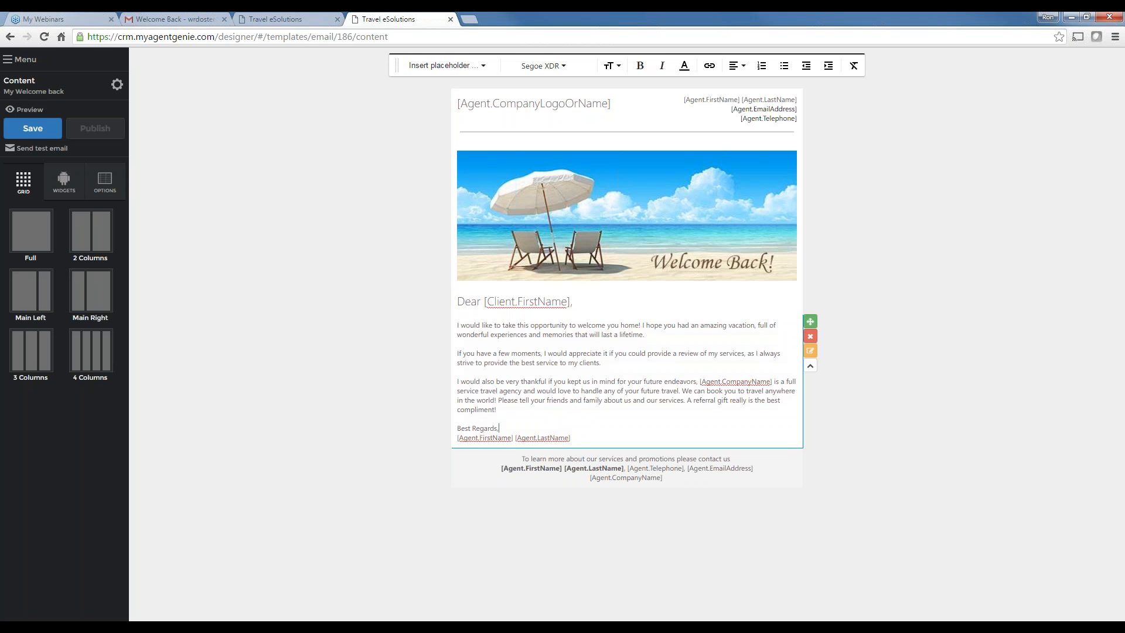
key(Return)
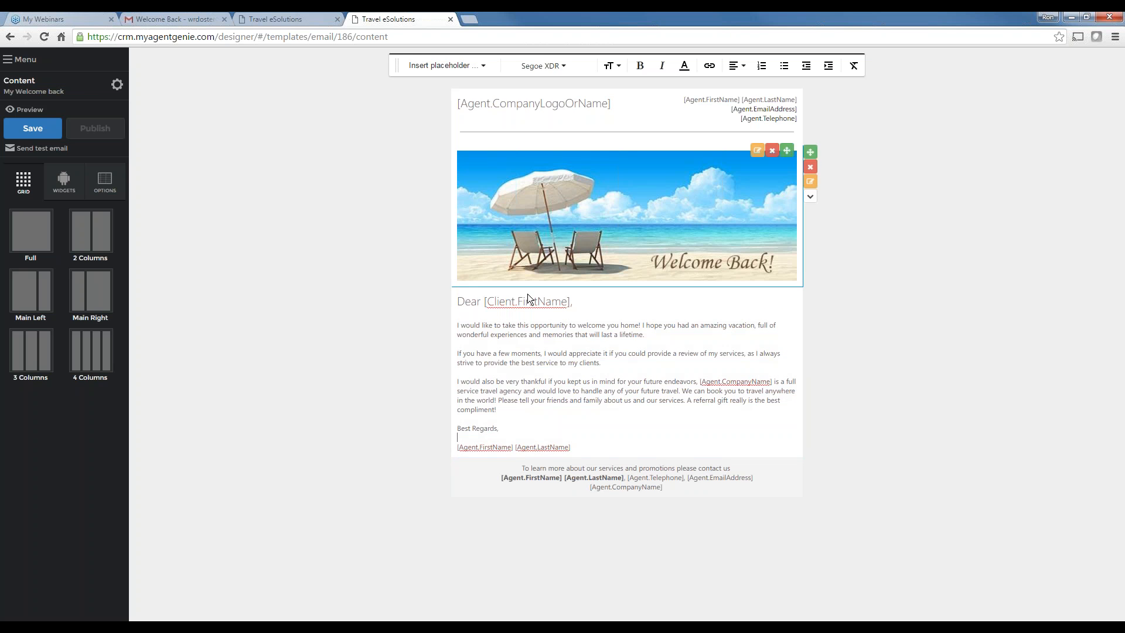
click(33, 130)
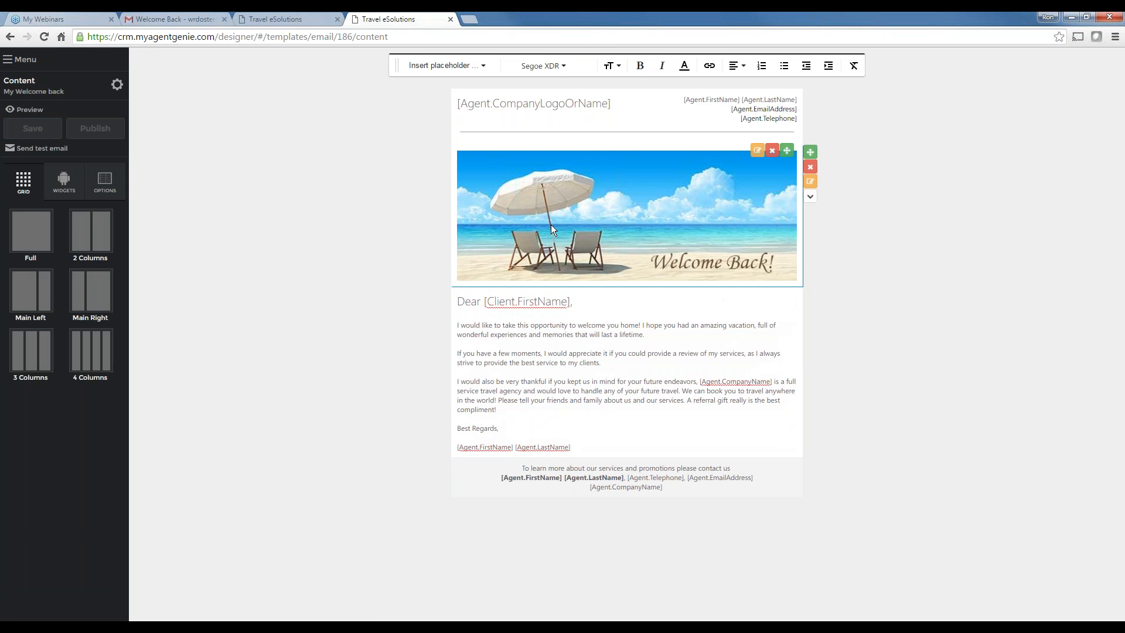
Send a test of the My Welcome back email to your own email address
click(41, 148)
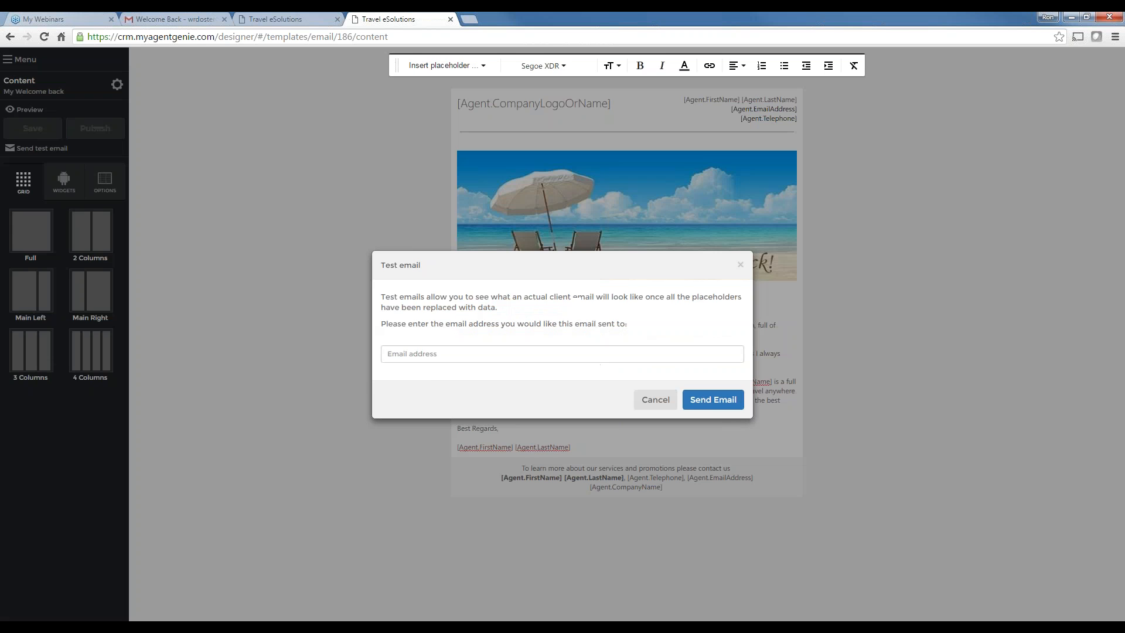
click(422, 354)
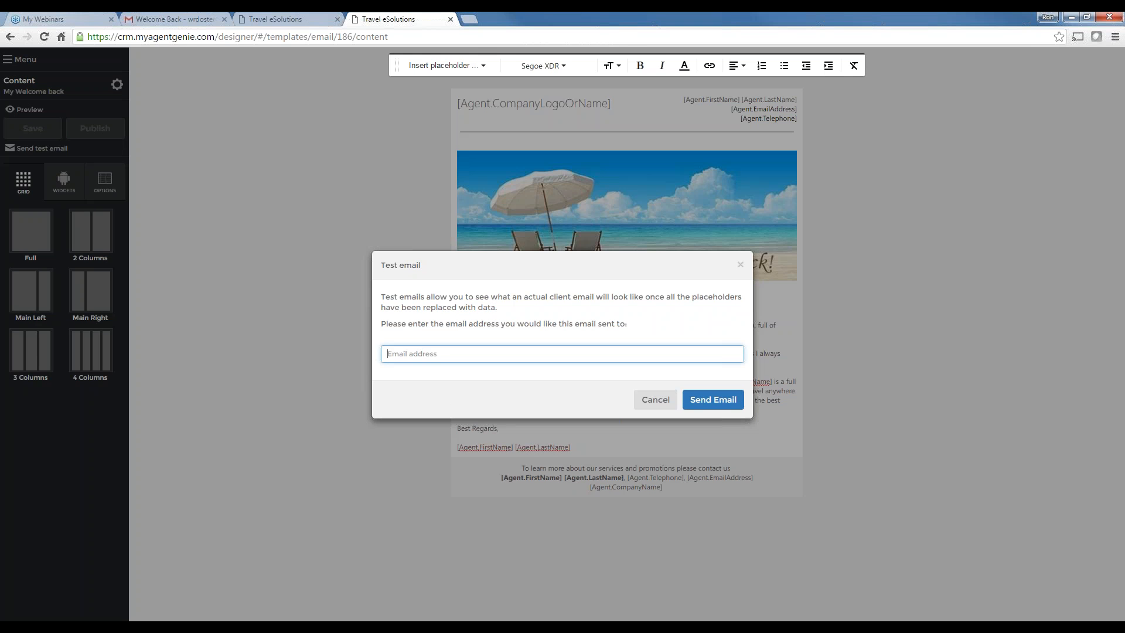
click(713, 401)
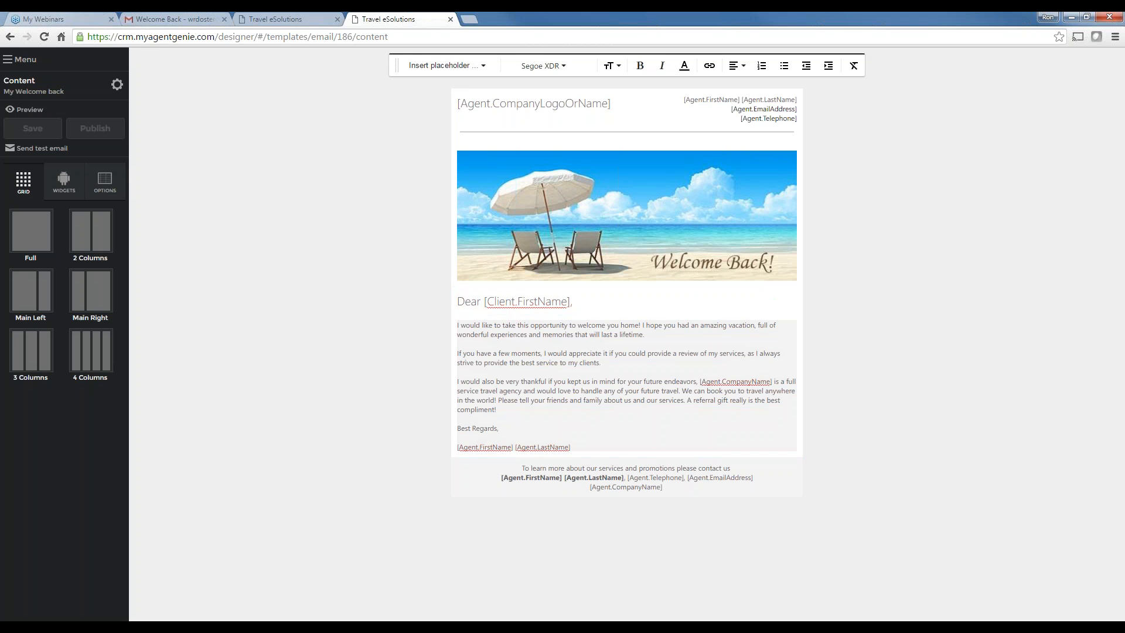
Check the Welcome Back test email in Gmail, then delete it
click(170, 19)
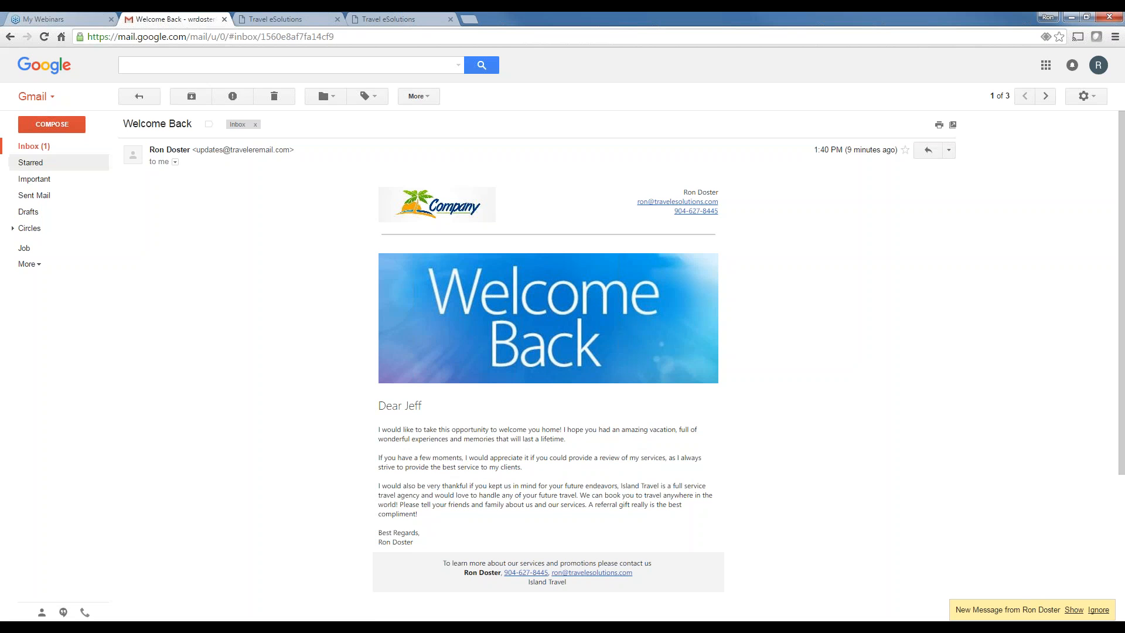
click(34, 147)
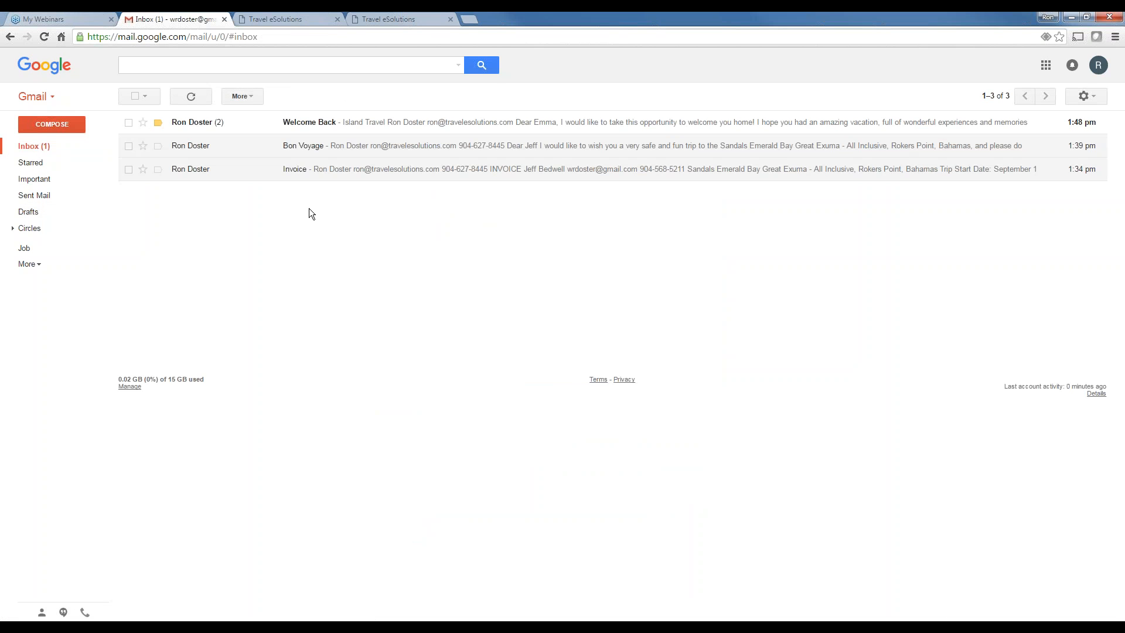
click(326, 123)
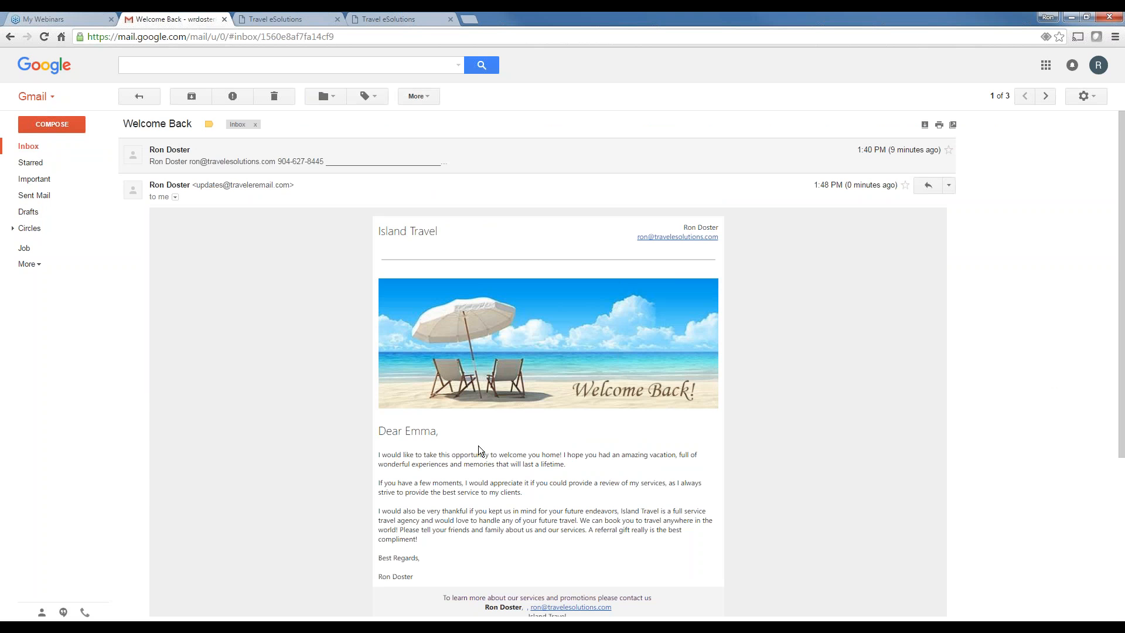
scroll(480, 449, down, 4)
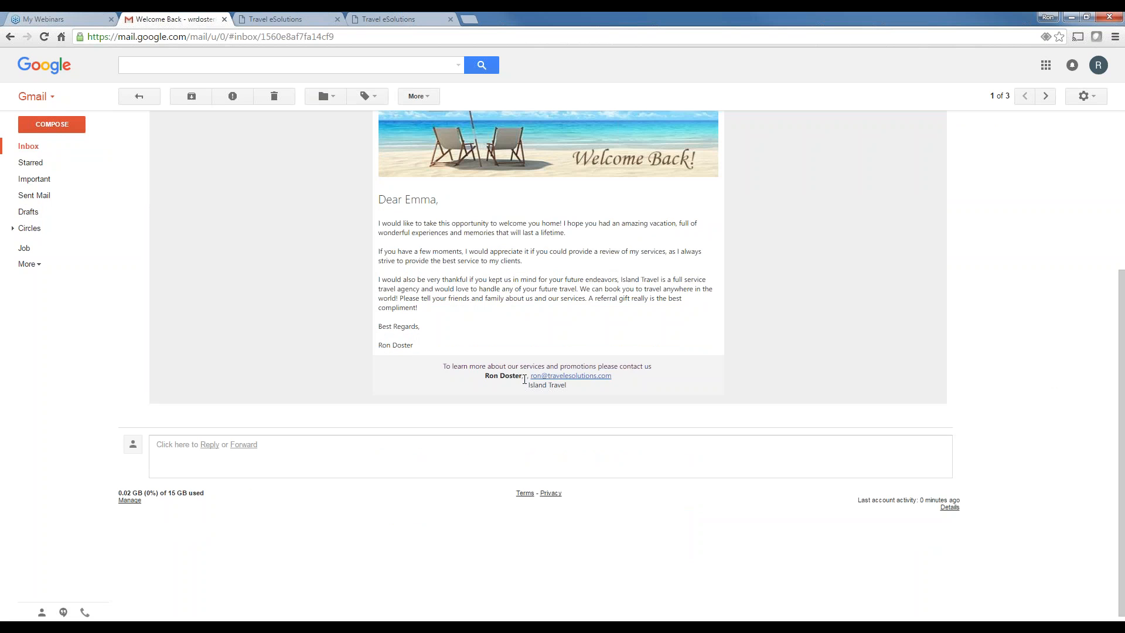
scroll(513, 392, up, 4)
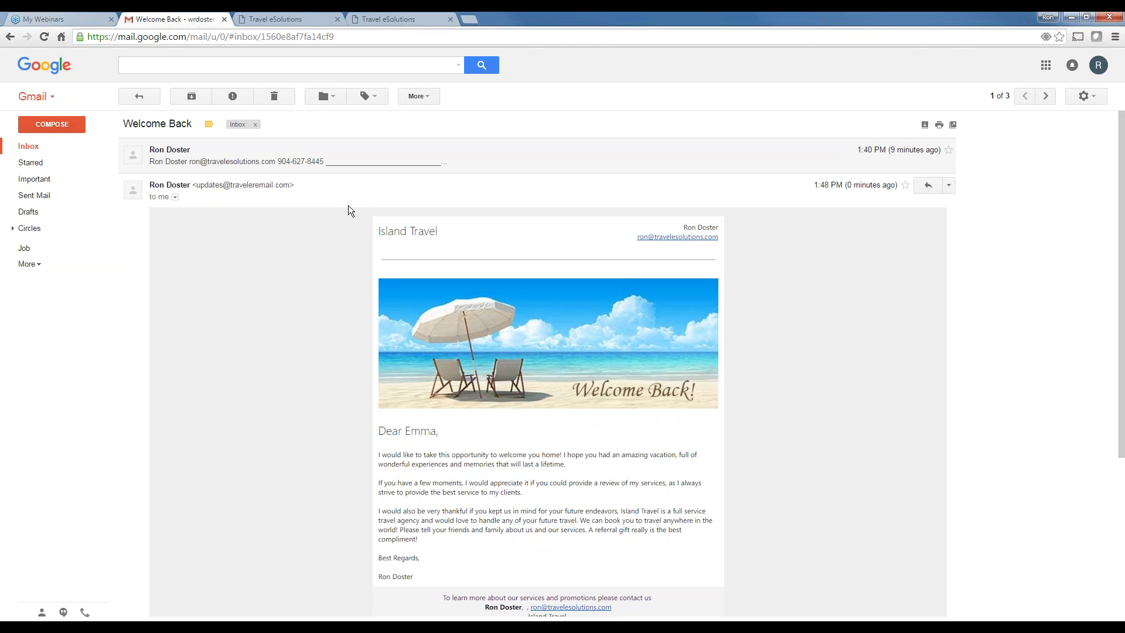
click(274, 98)
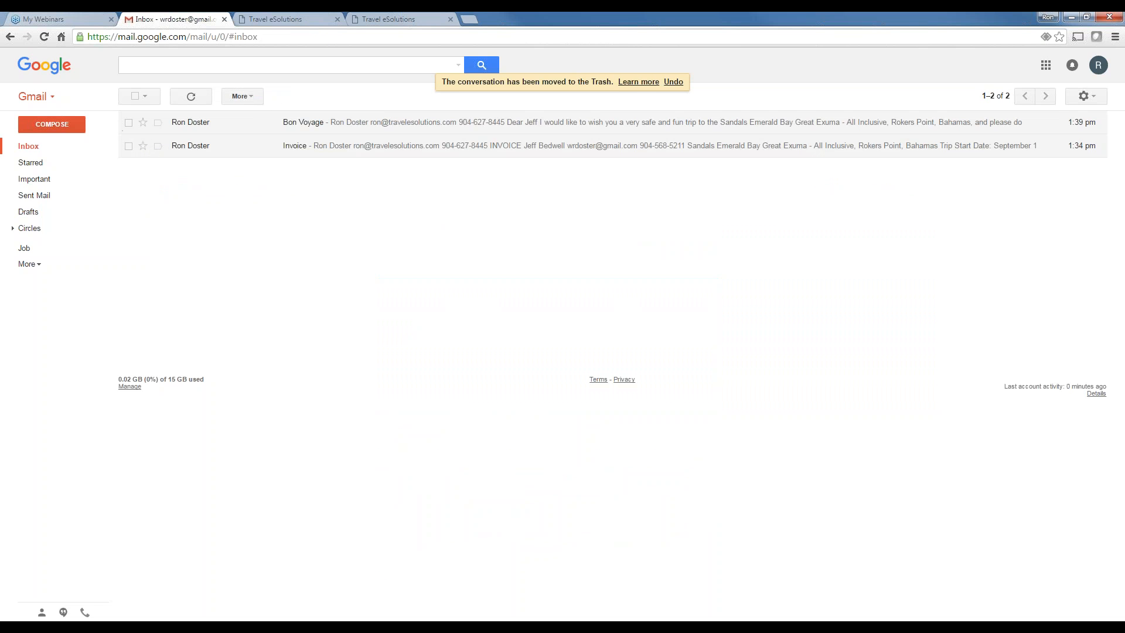
Delete all remaining inbox conversations and return to the myAgentGenie email templates
click(136, 96)
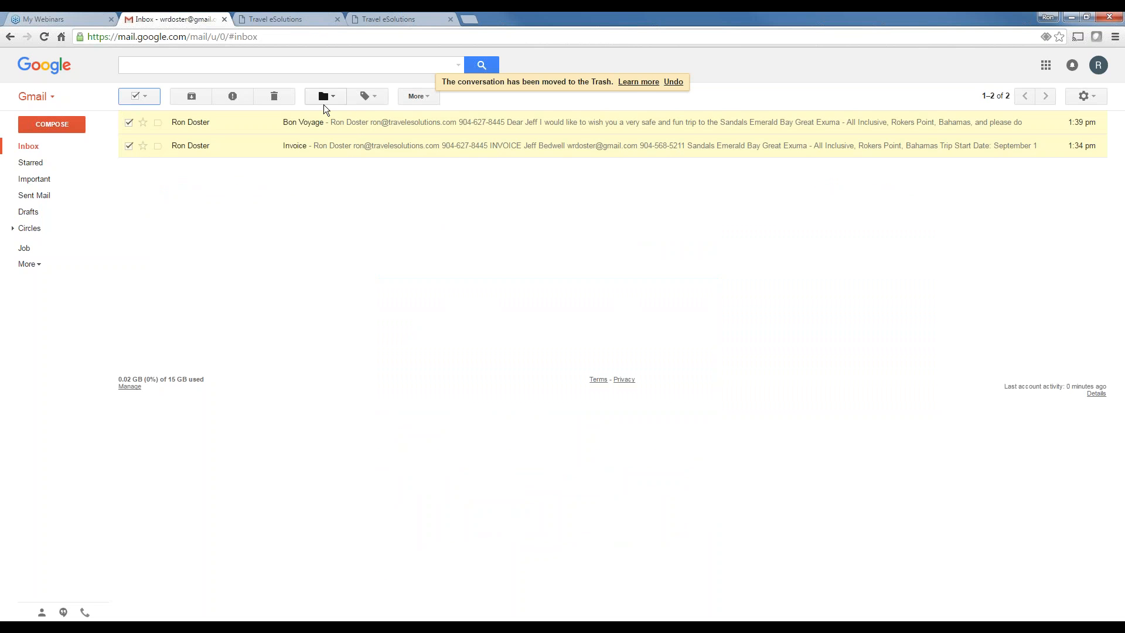
click(275, 99)
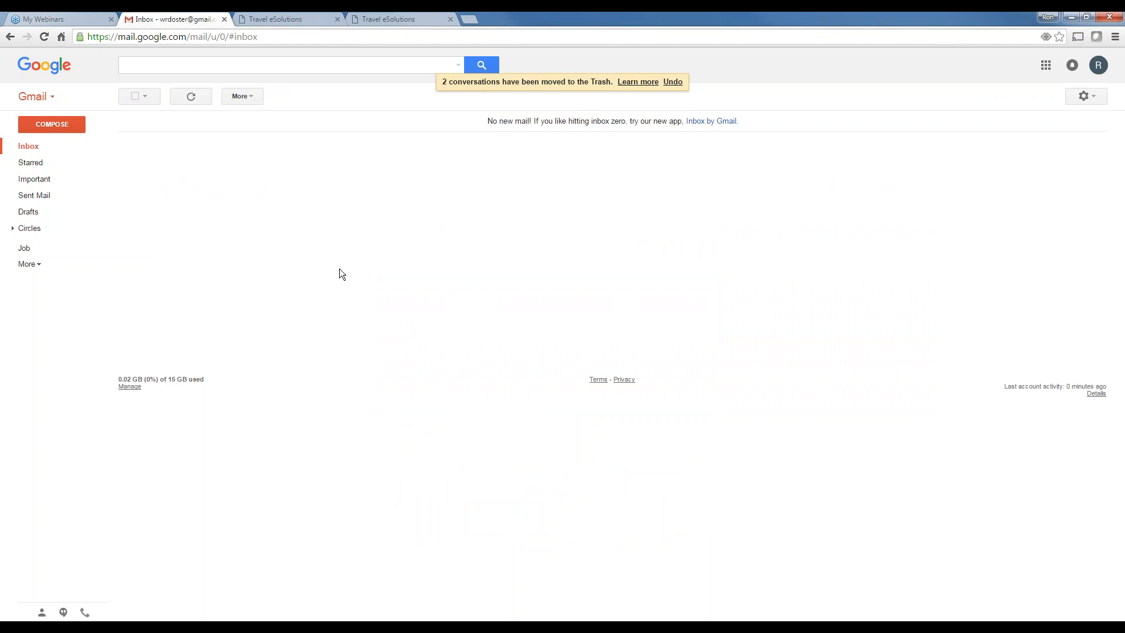
click(300, 19)
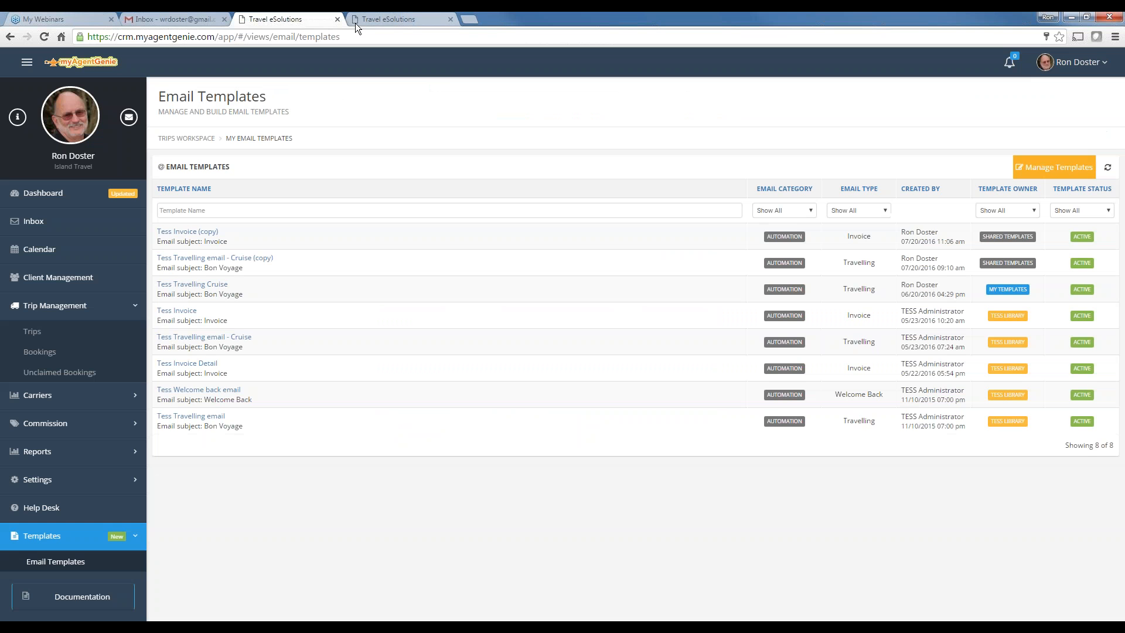
Return to myAgentGenie and bring up the Trips list
click(355, 21)
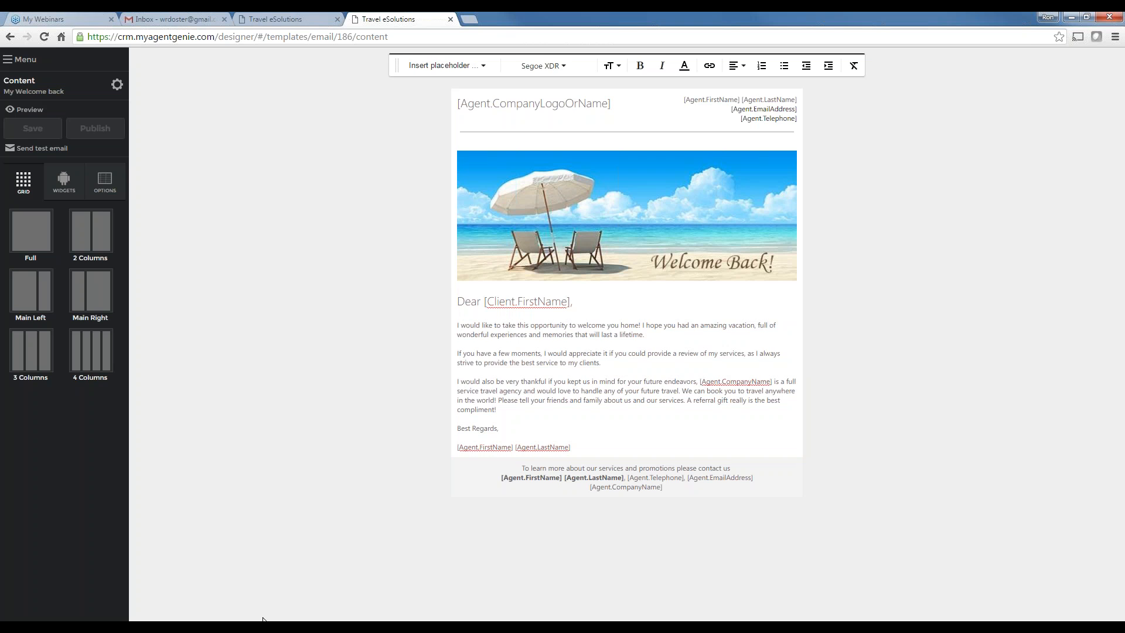
click(299, 21)
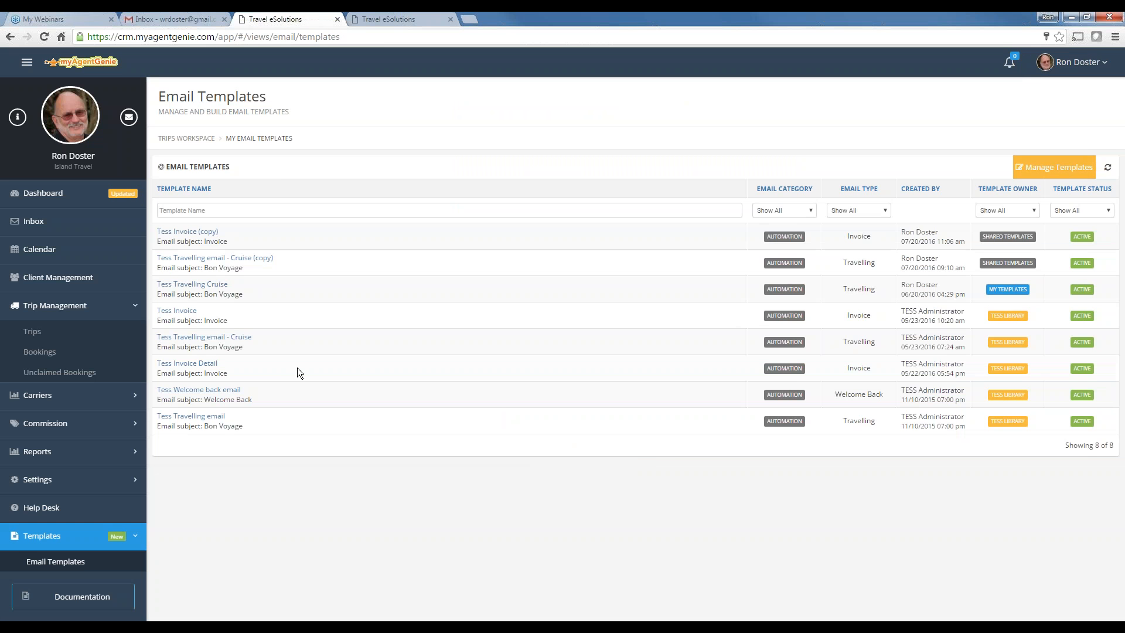
click(36, 332)
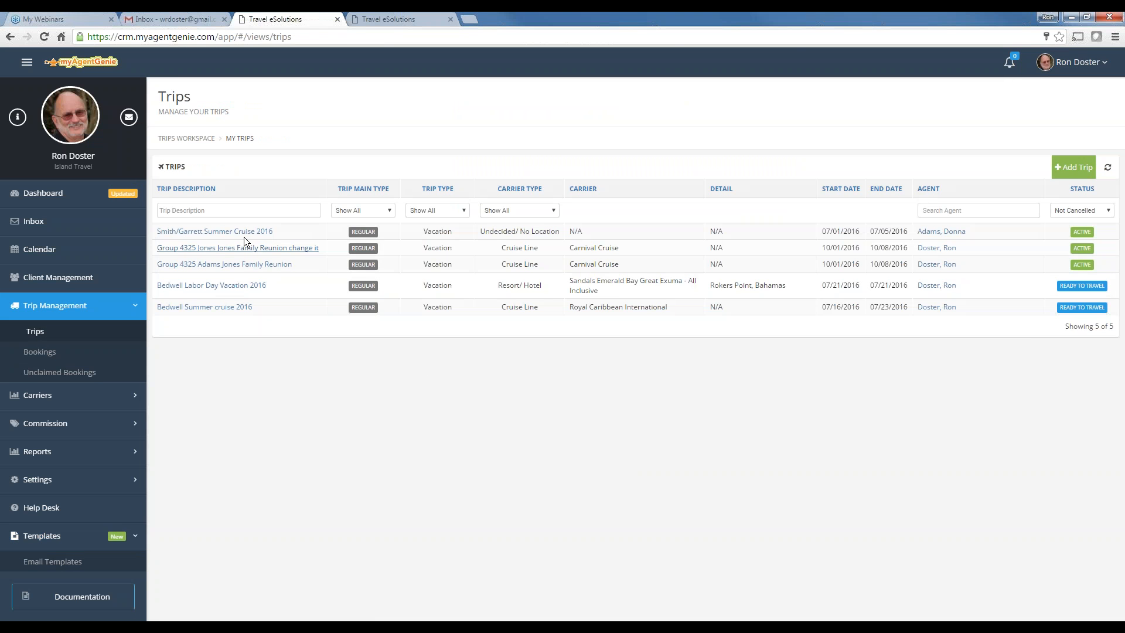
Start adding a primary traveller to the Smith/Garrett Summer Cruise 2016 trip, then abandon it
click(214, 231)
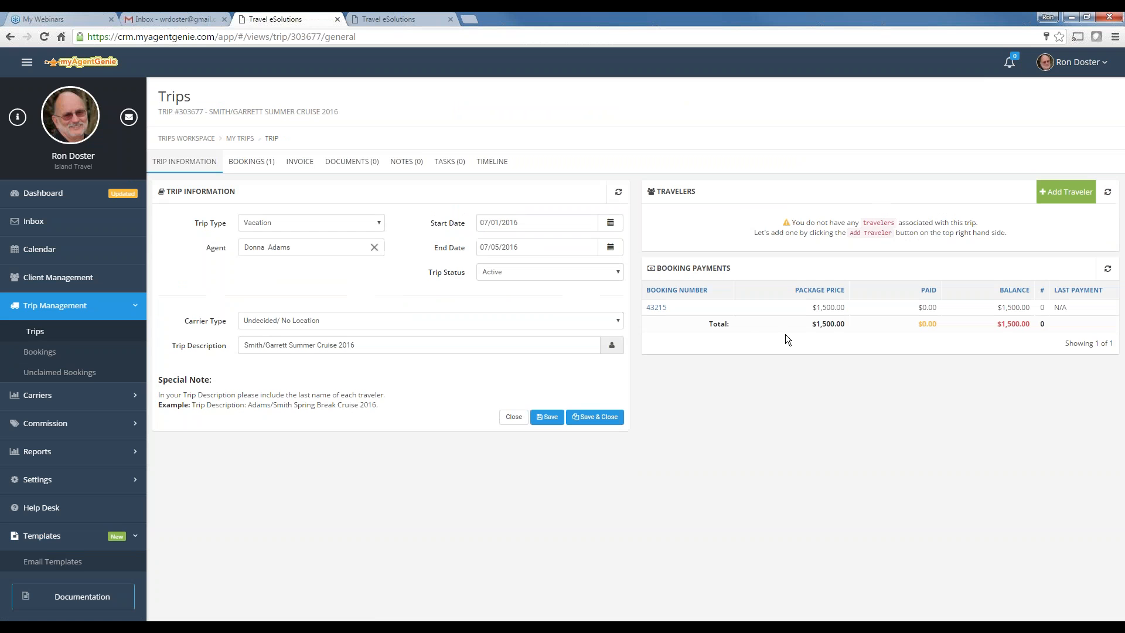
click(1070, 193)
click(695, 237)
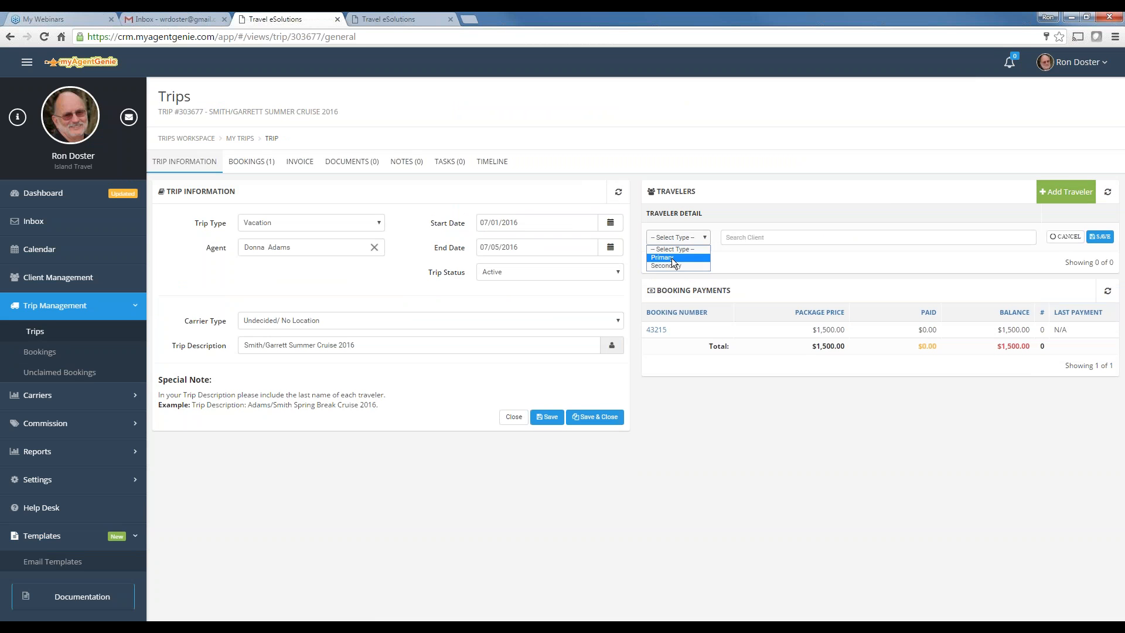
click(671, 258)
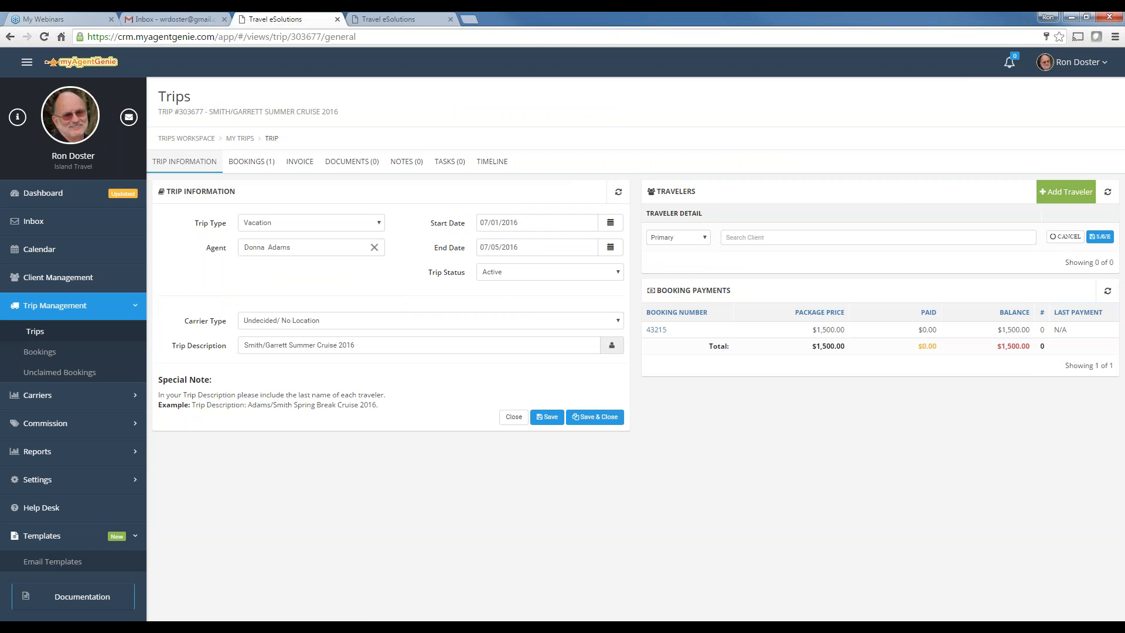
text(jeff)
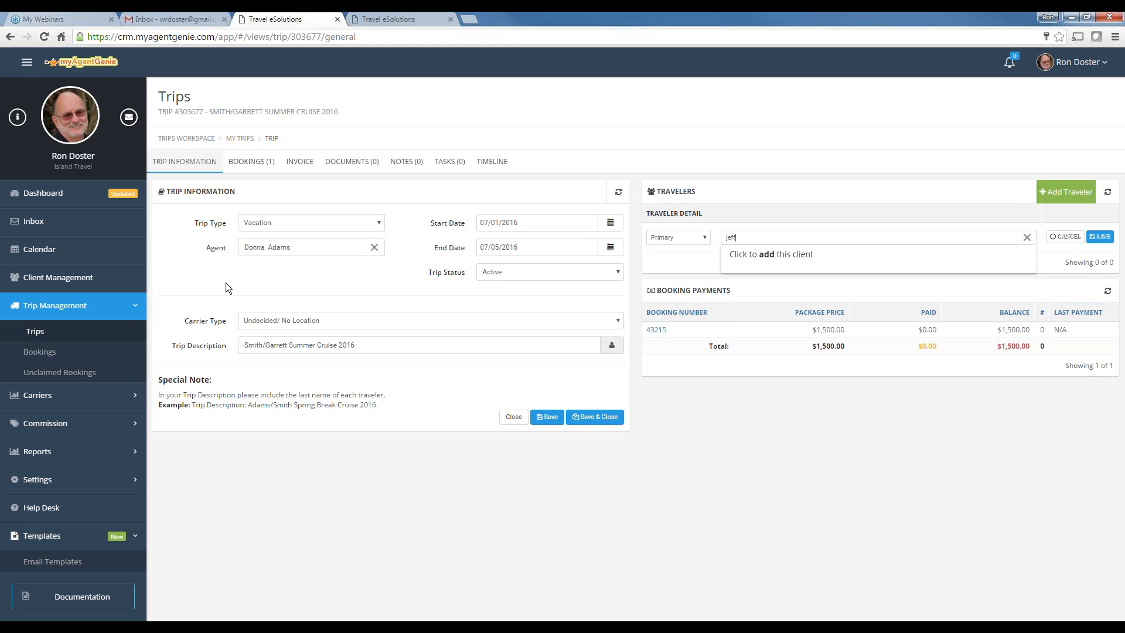
click(35, 337)
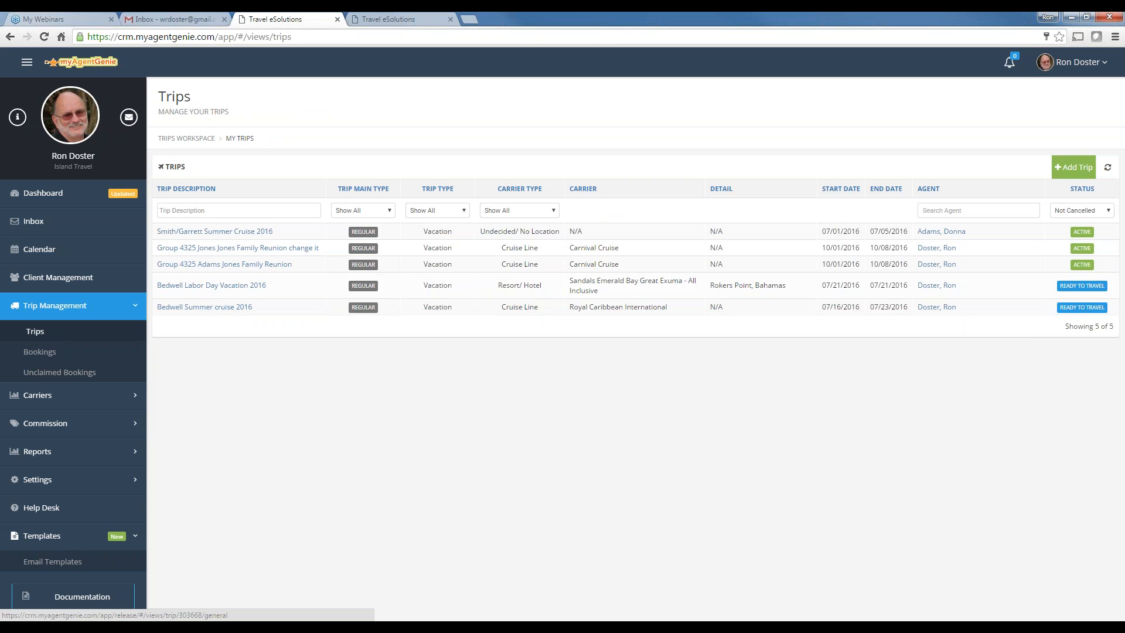
Set the Bedwell Summer cruise 2016 trip's start and end dates to 07/21/2016 and save
click(201, 307)
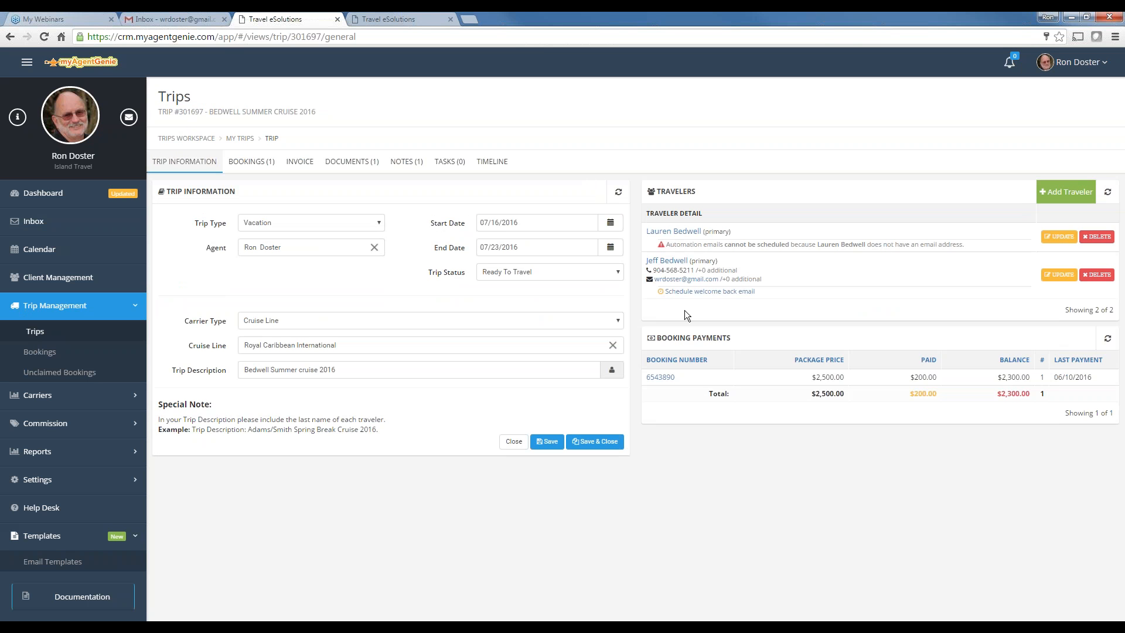
click(610, 222)
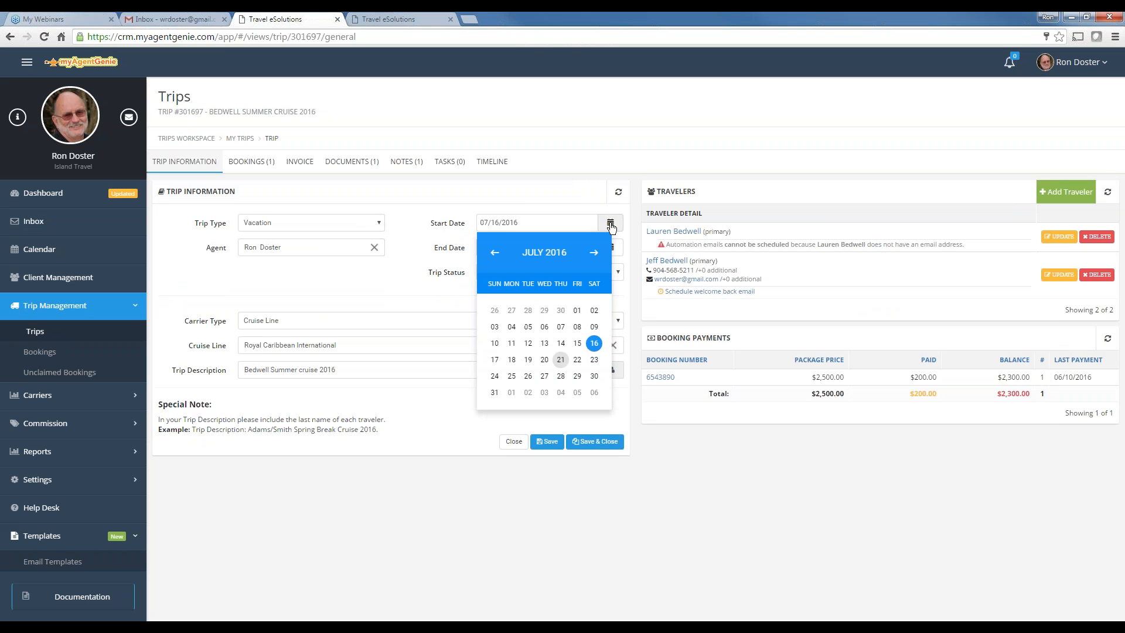
click(563, 360)
click(610, 246)
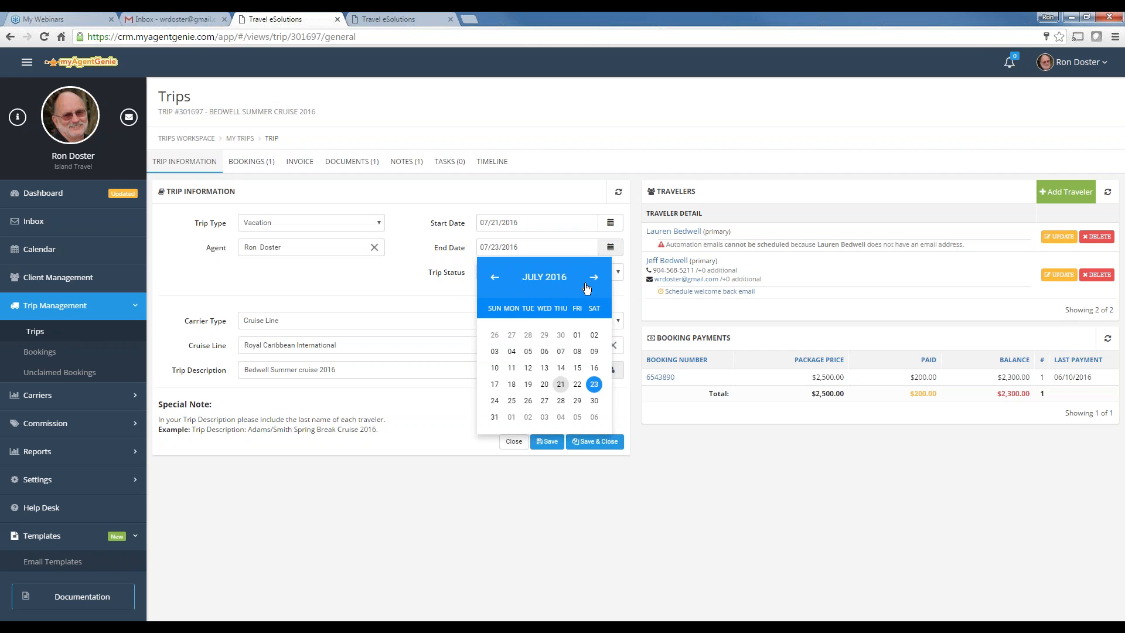
click(561, 368)
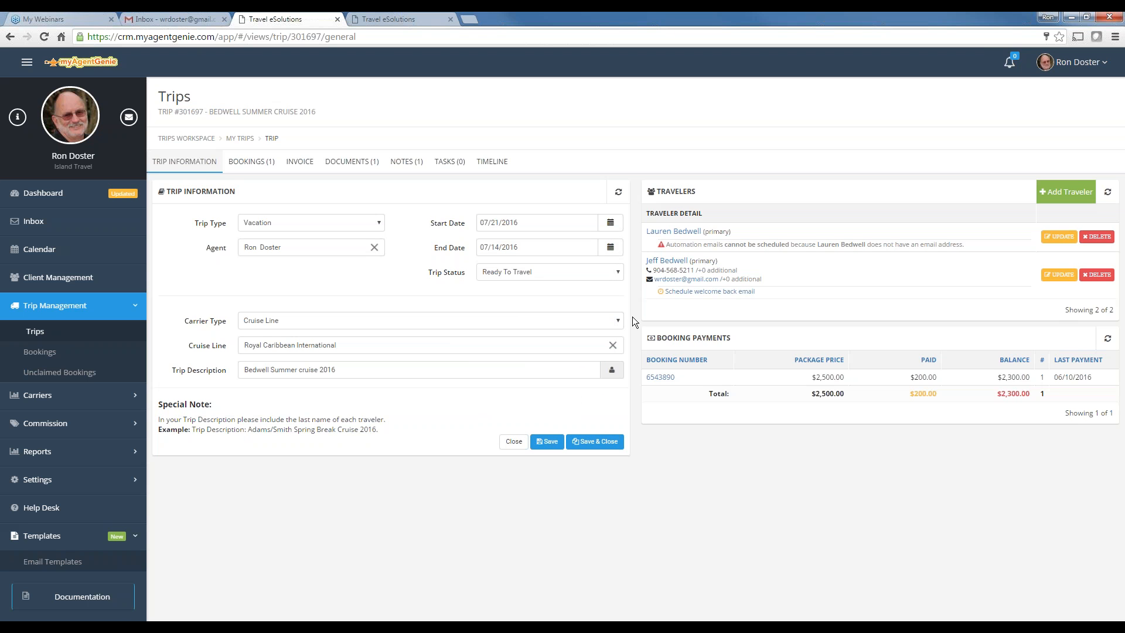
click(549, 443)
click(611, 248)
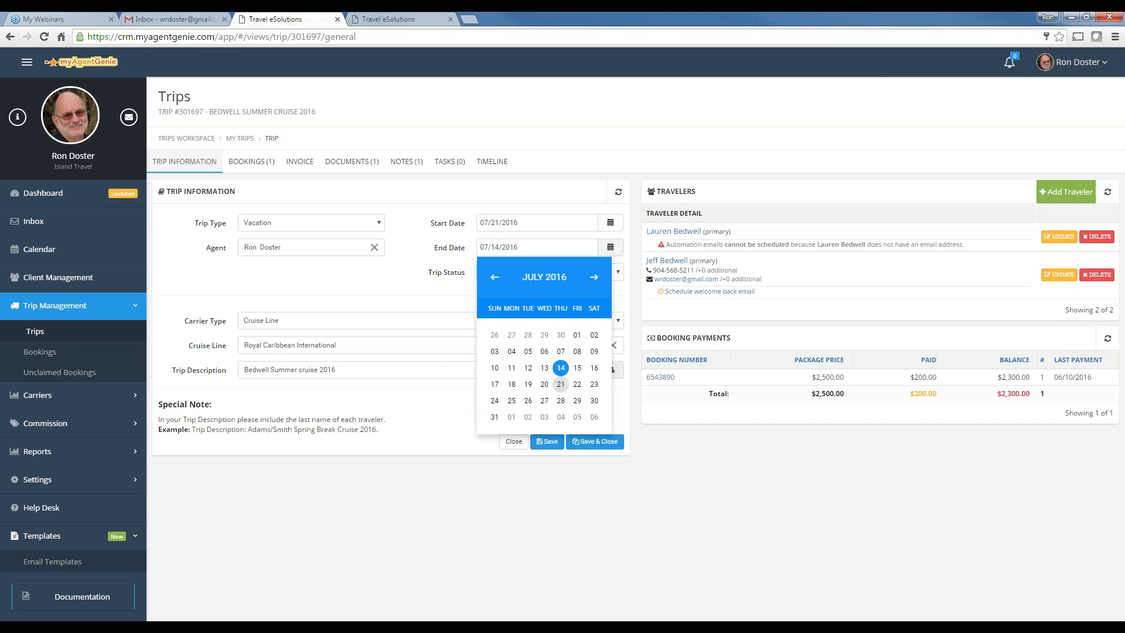
click(561, 384)
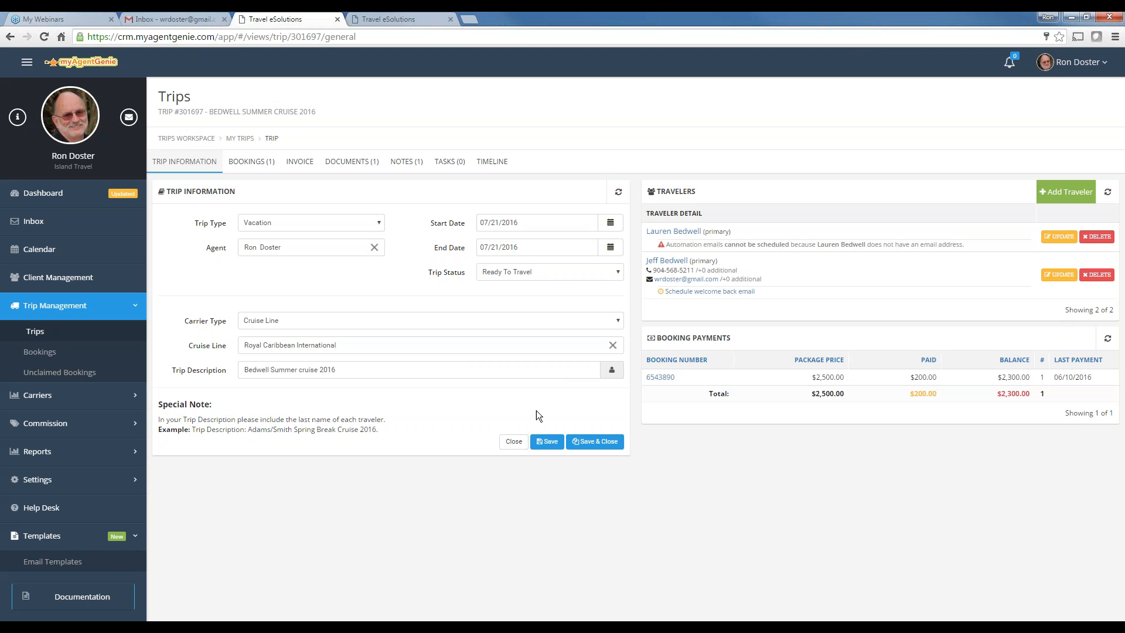
click(547, 442)
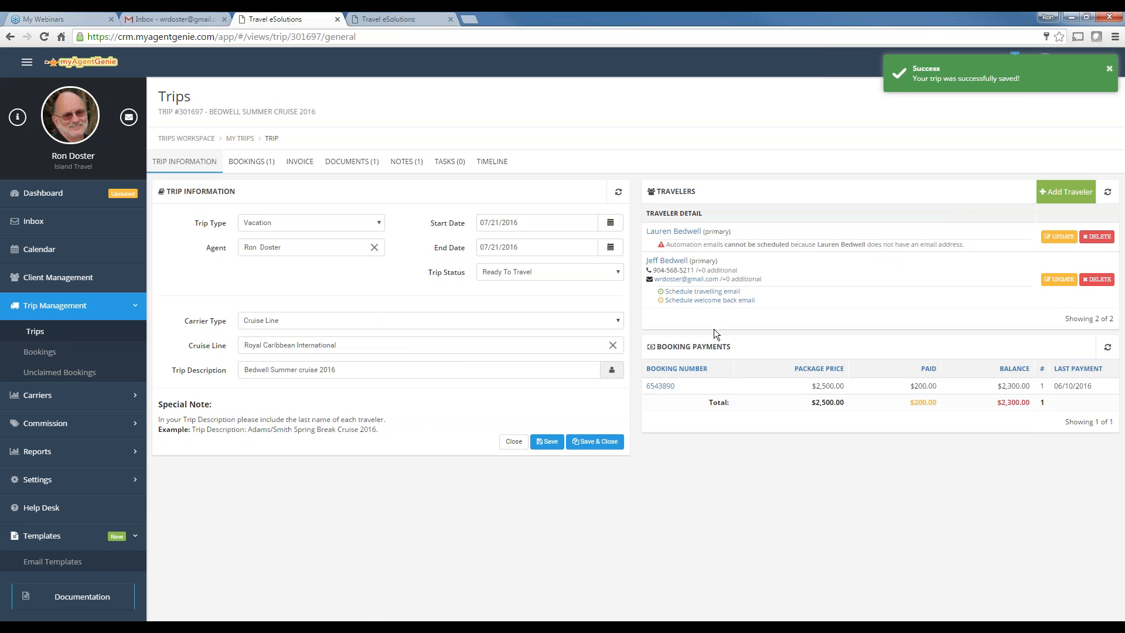
Schedule the welcome back email 0 days after the trip for all clients with the My Welcome back template
click(690, 292)
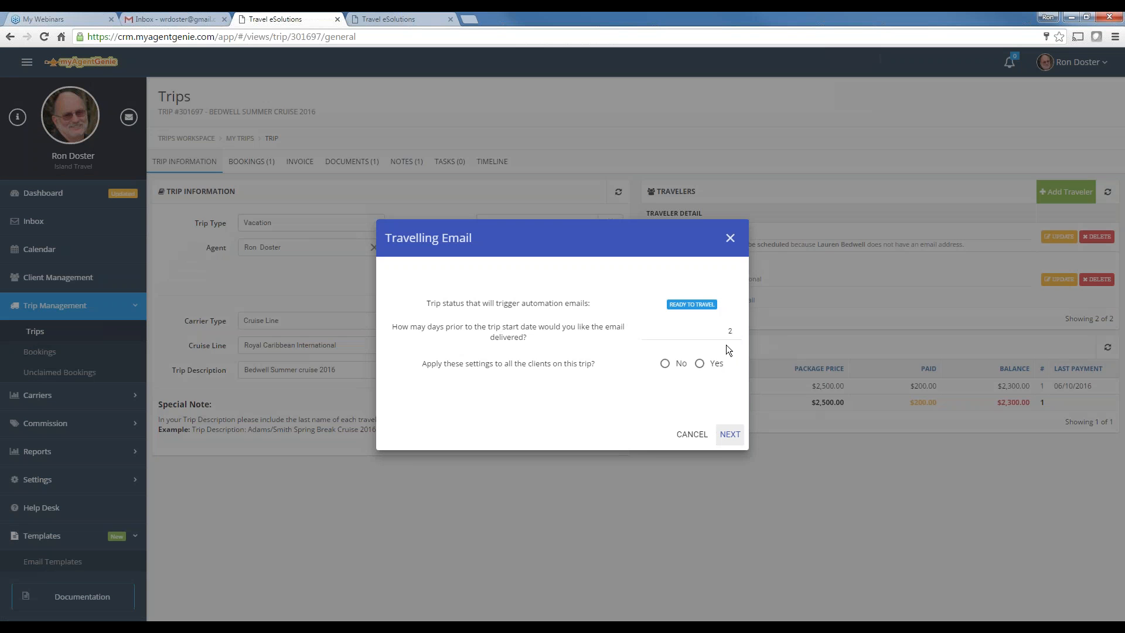
click(693, 434)
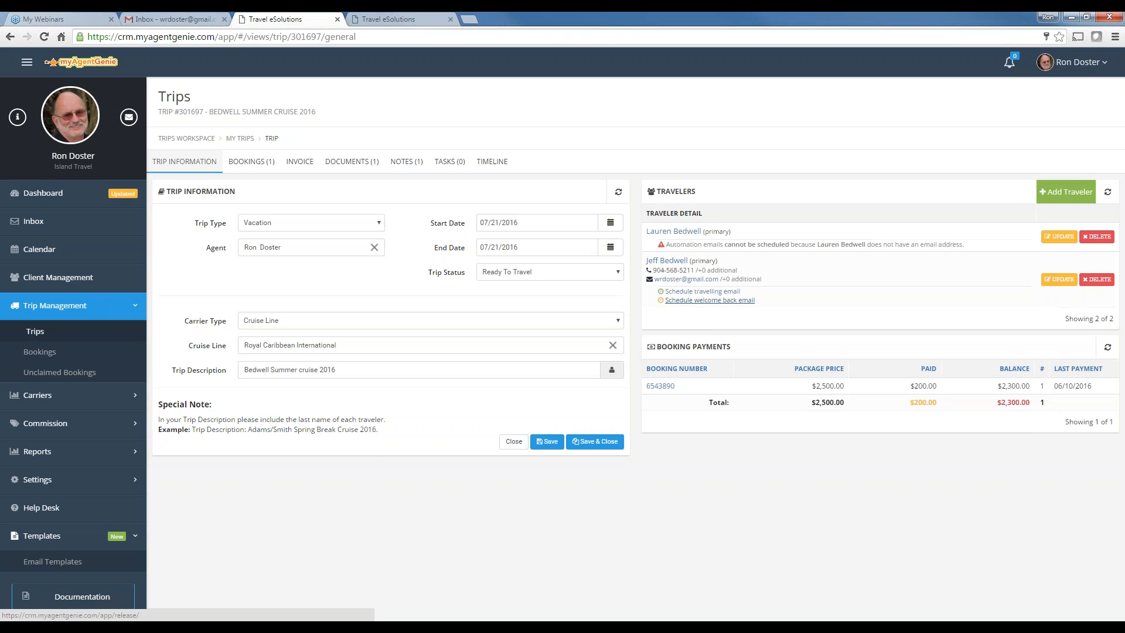
click(709, 300)
click(730, 330)
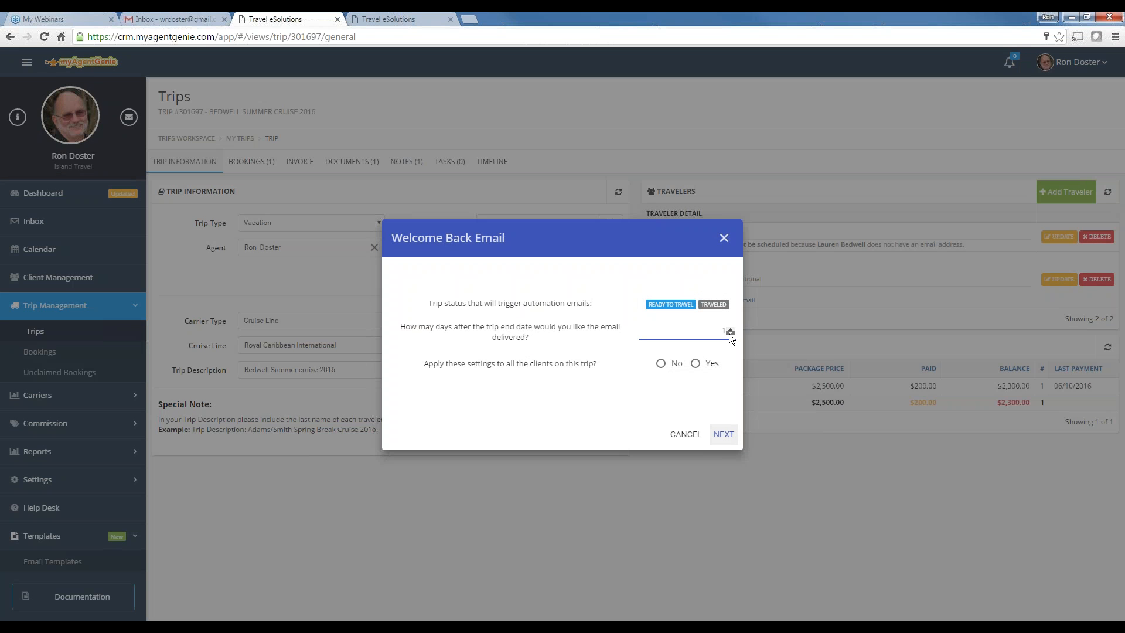
click(730, 334)
click(695, 364)
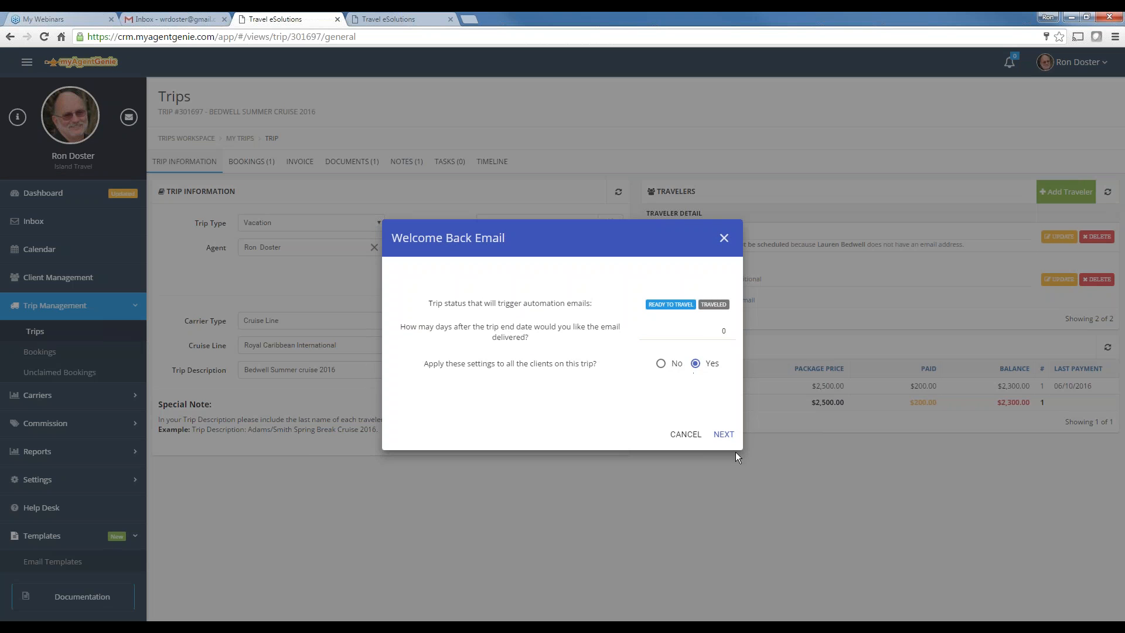
click(724, 437)
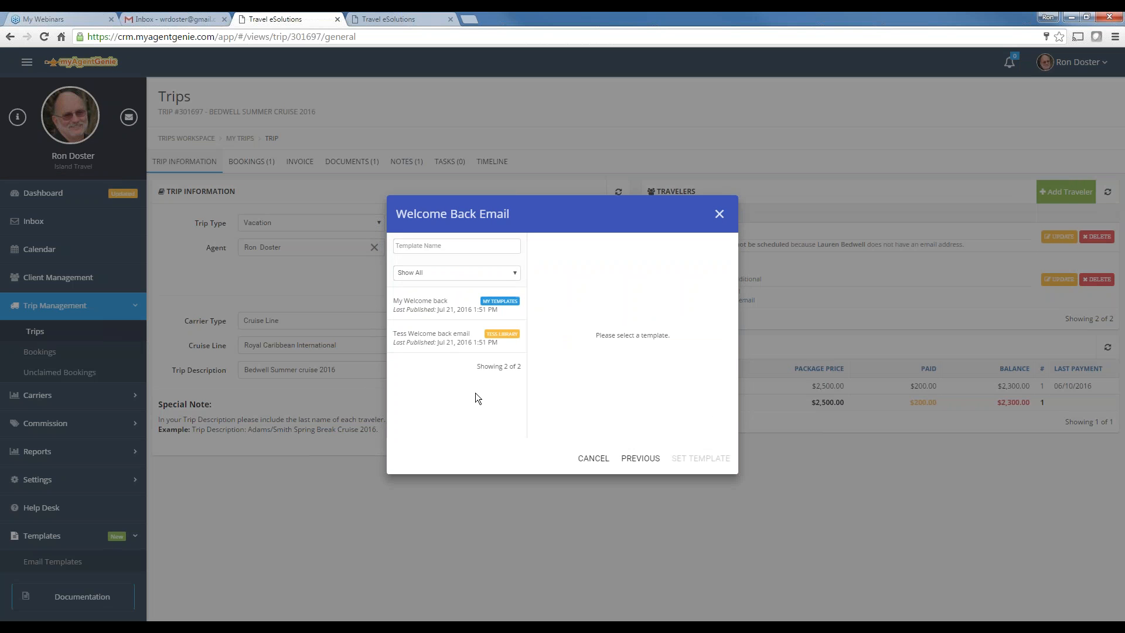
click(499, 310)
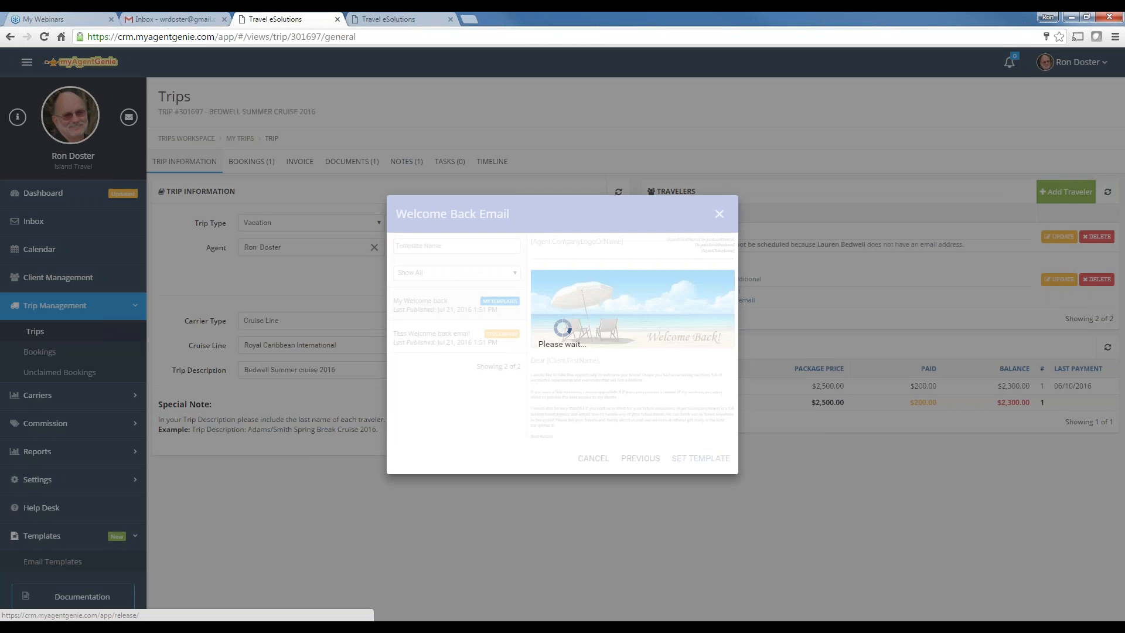
click(698, 458)
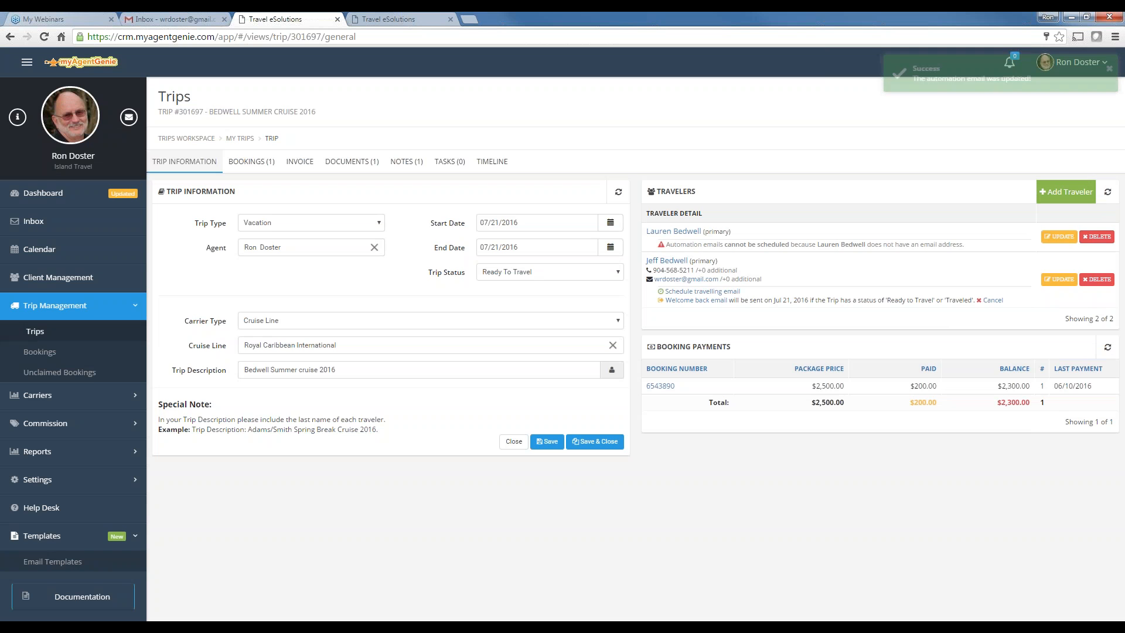
Refresh the Travelers panel until the email shows delivered on Jul 21, 2016, then go to the Gmail inbox
click(1107, 193)
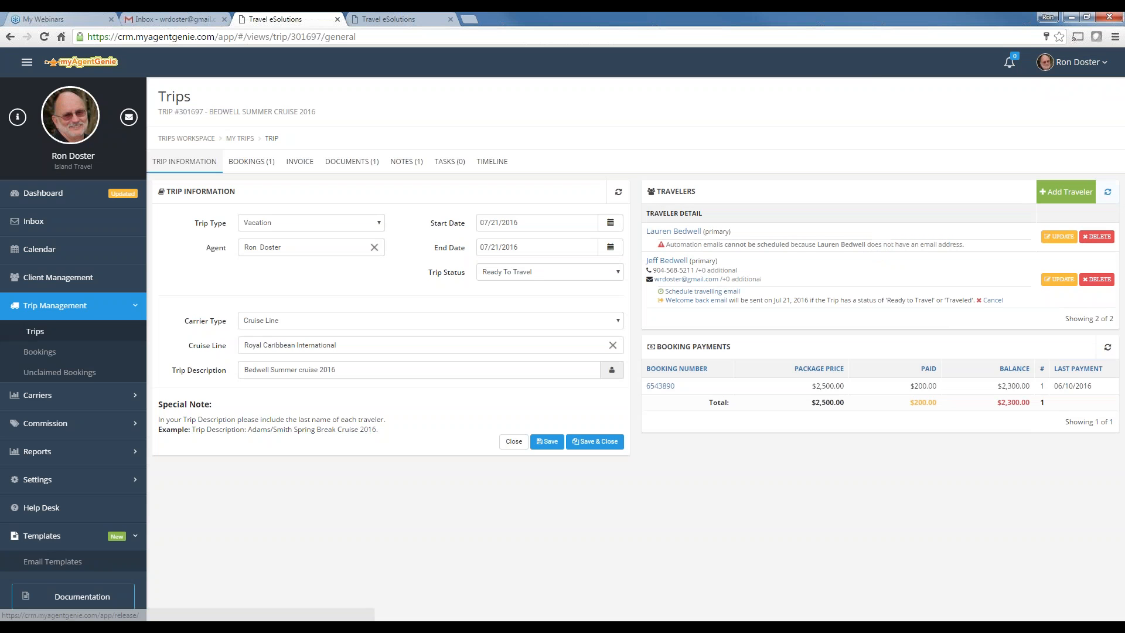
click(1108, 192)
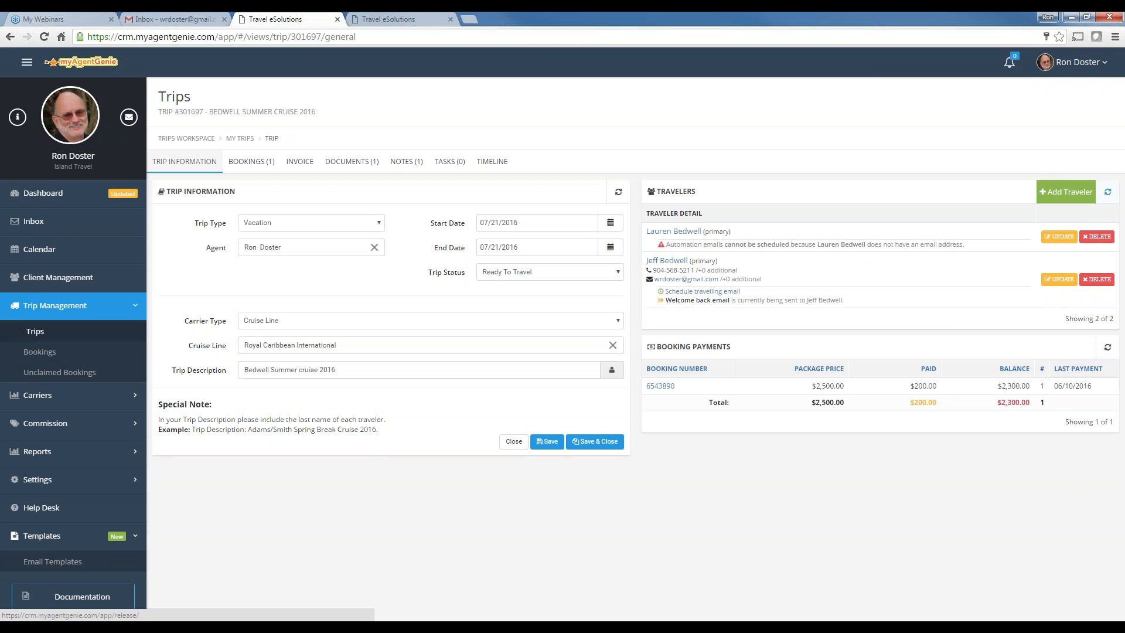
click(1108, 191)
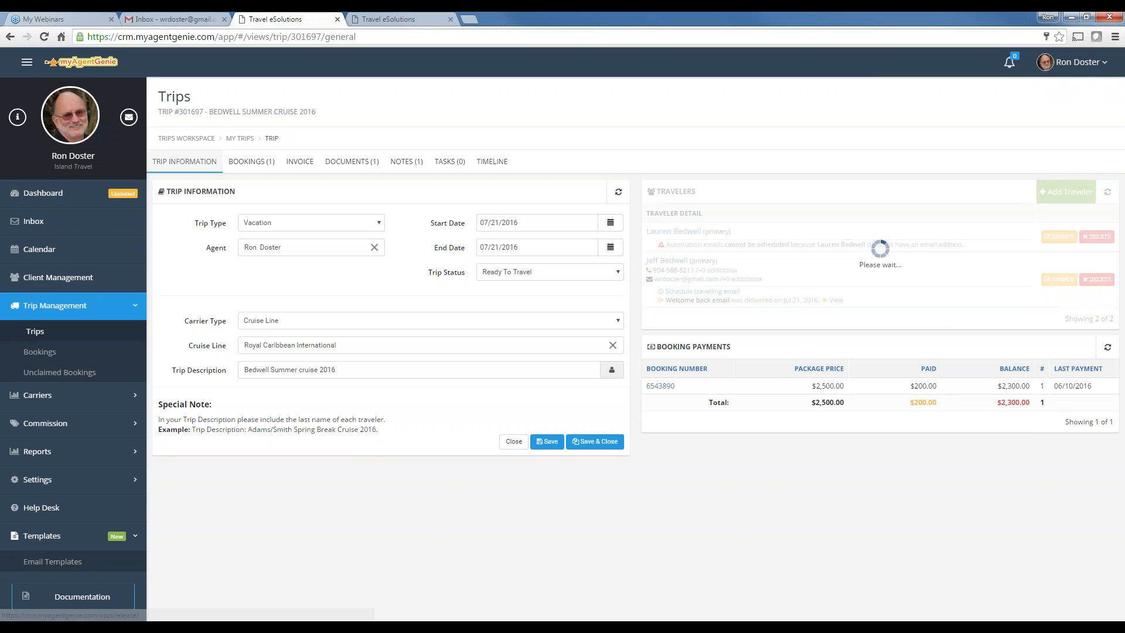
click(165, 20)
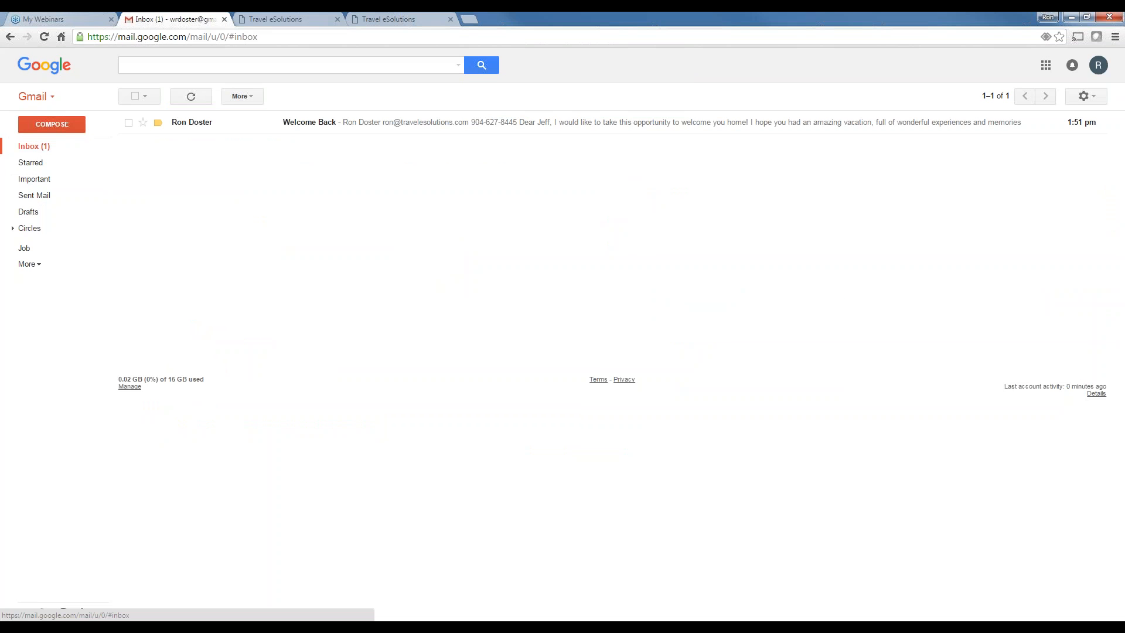
View the Welcome Back test email with its beach banner, delete it, and return to the template designer
click(314, 125)
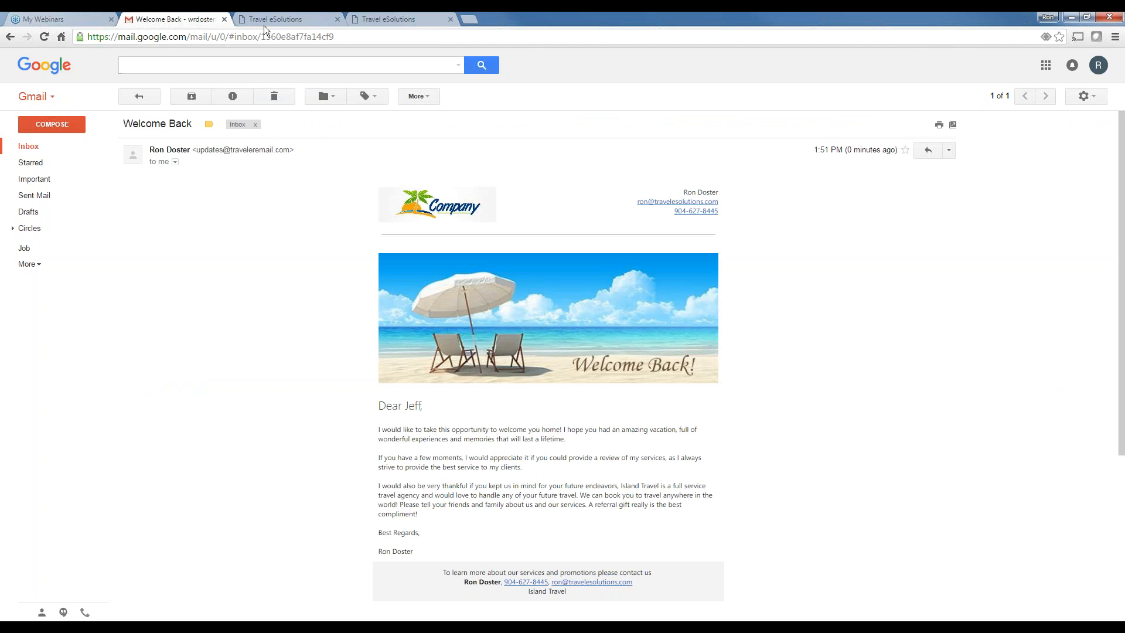
click(274, 96)
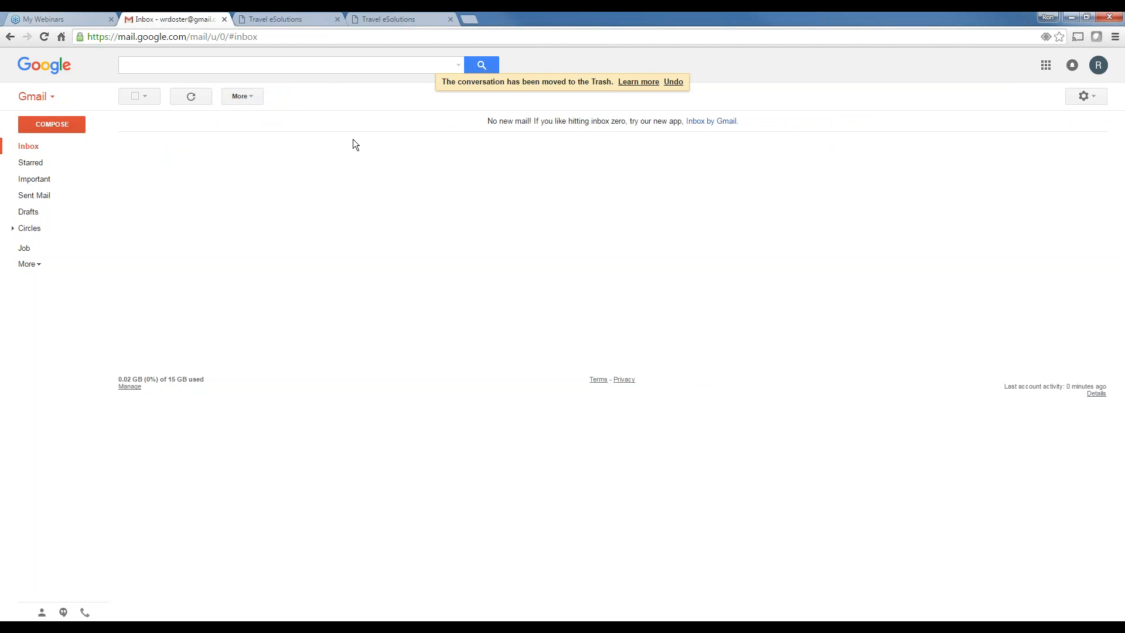
click(402, 18)
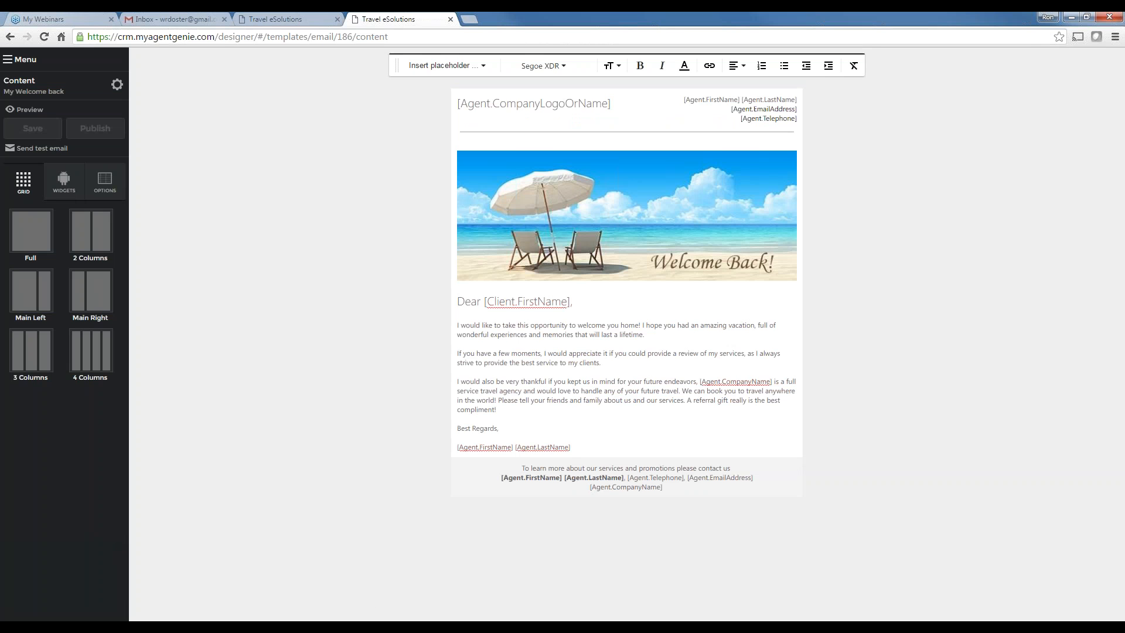
Open the image library through Menu > Image > Images and filter it to the General category
click(27, 60)
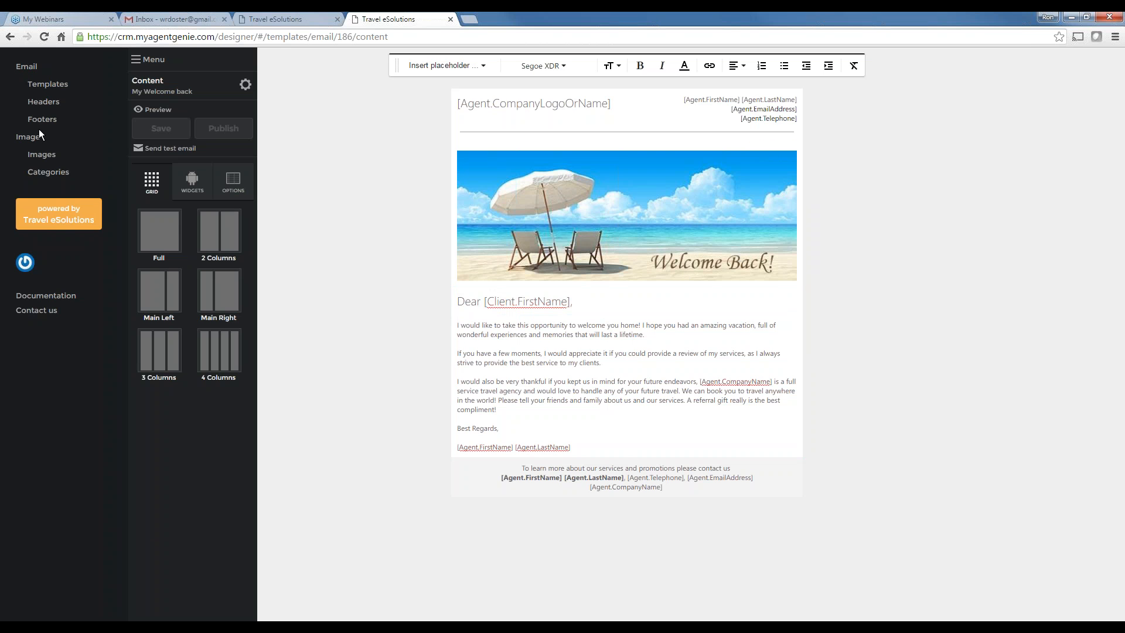
click(40, 156)
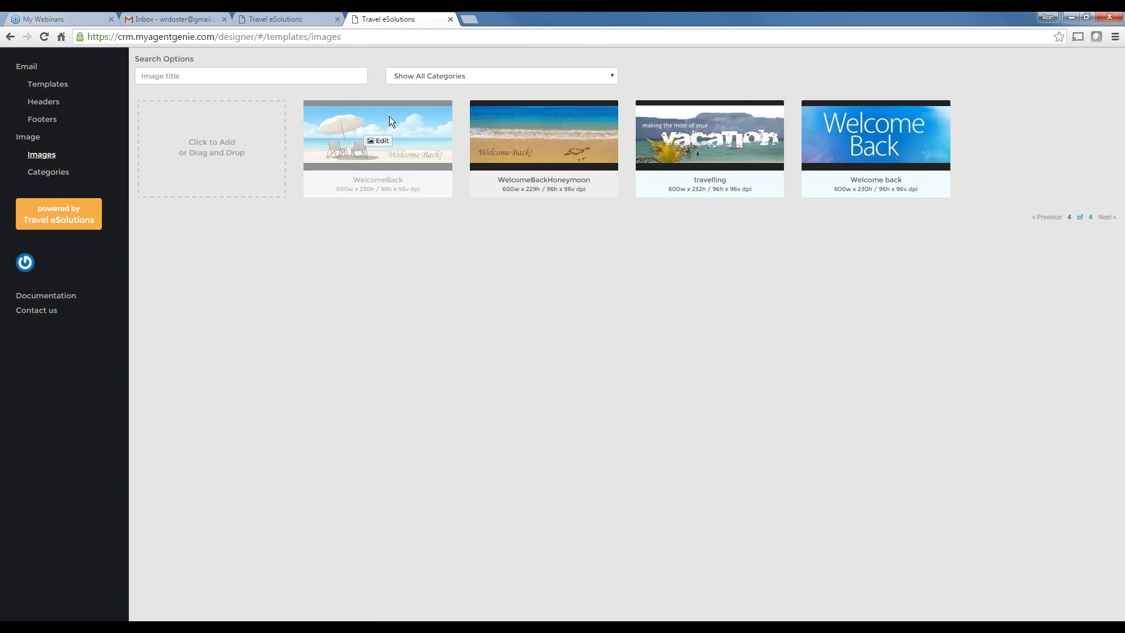
click(427, 75)
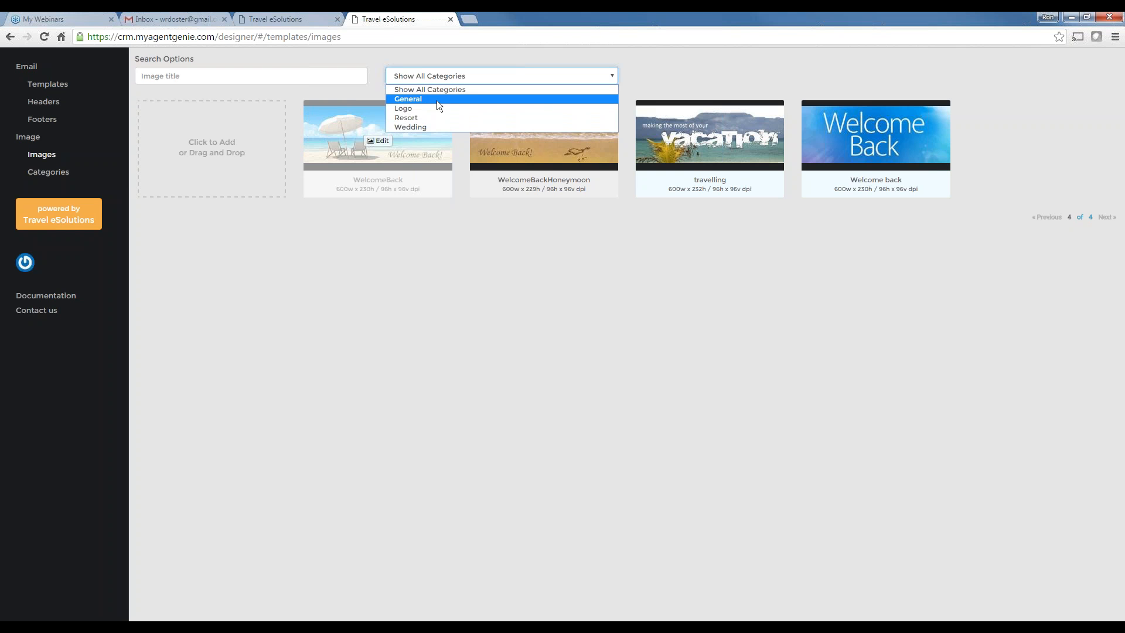
click(413, 99)
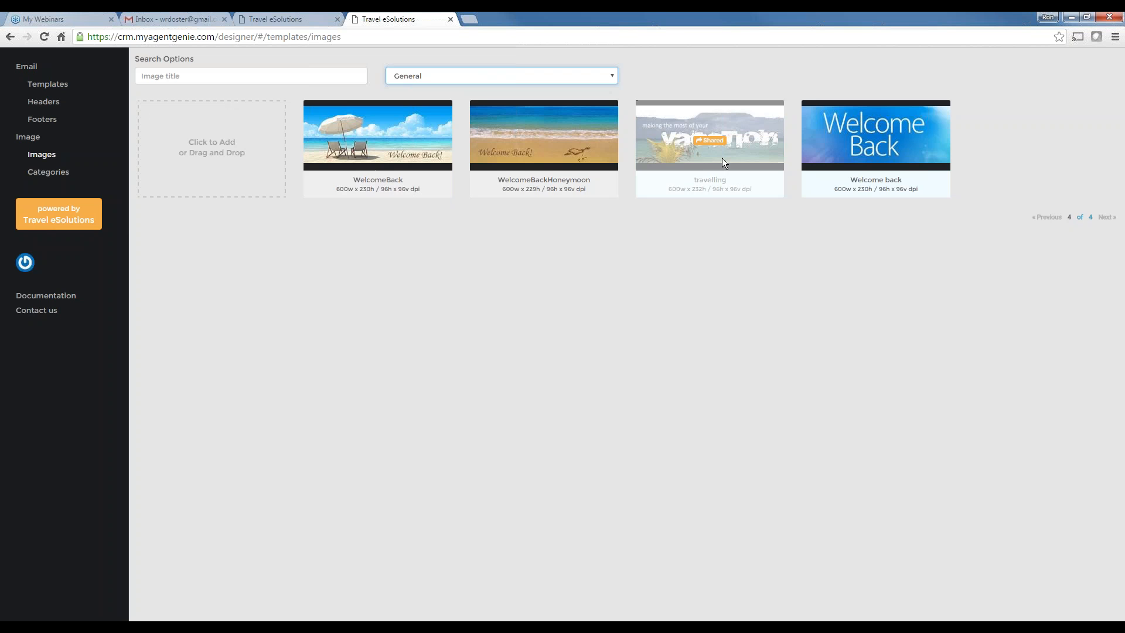
click(423, 77)
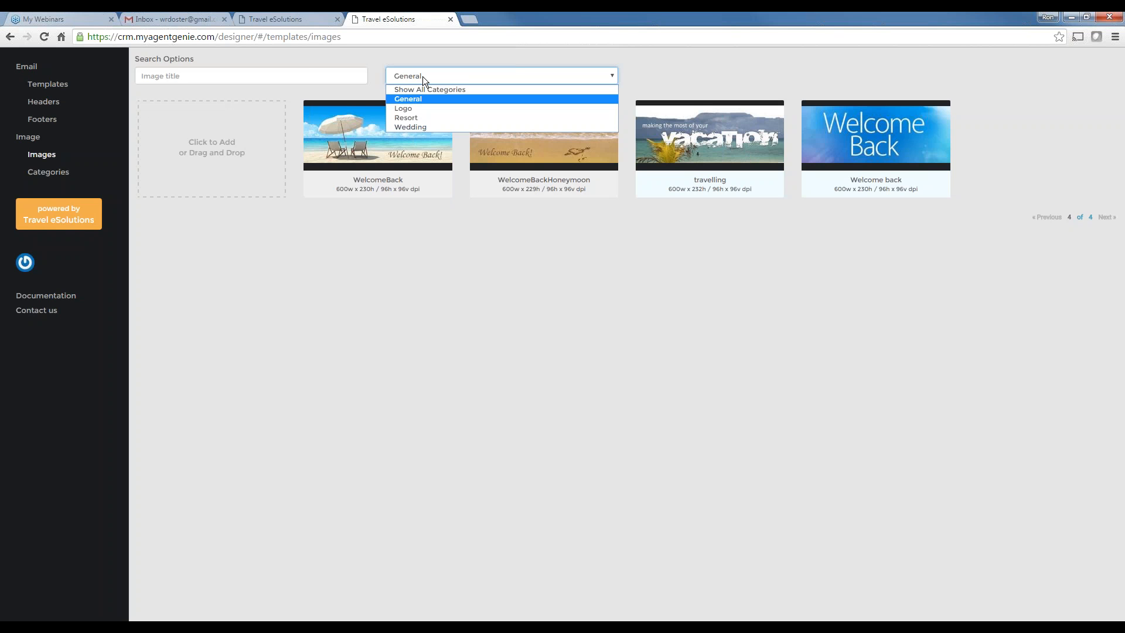
click(403, 101)
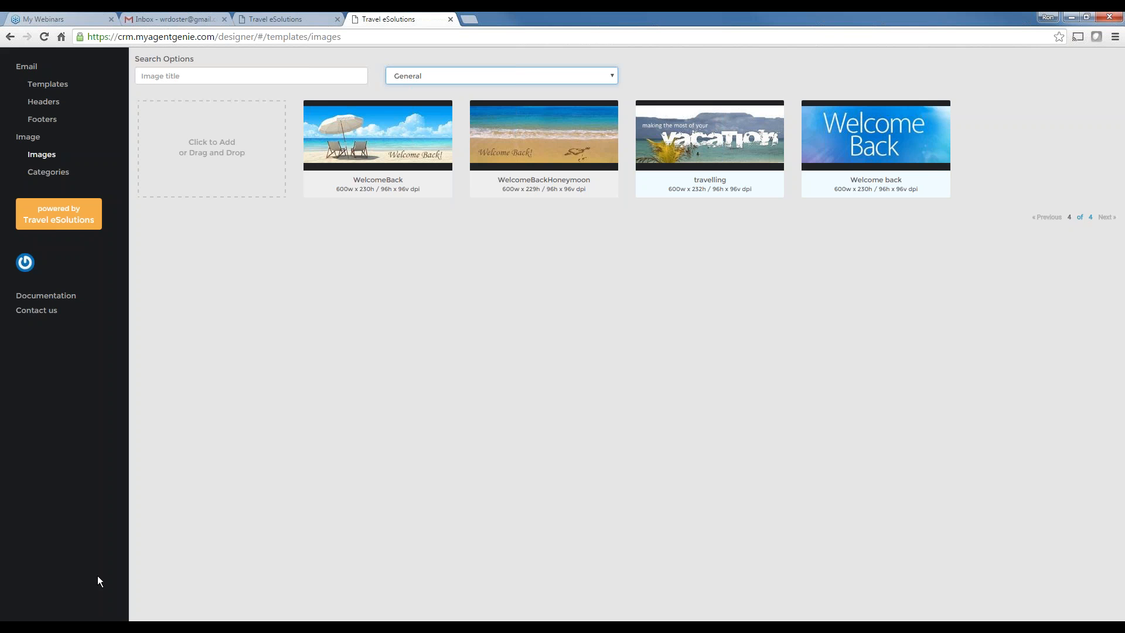
click(99, 630)
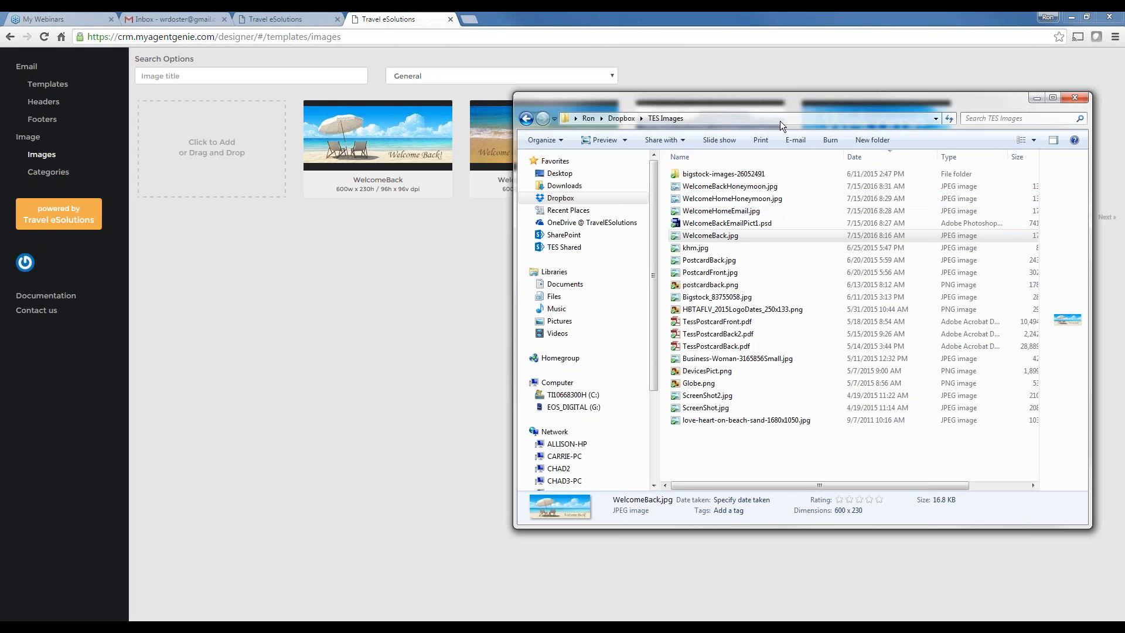
Drag WelcomeHomeEmail.jpg from the TES Images folder into the General image library to upload it
drag(796, 100, 794, 157)
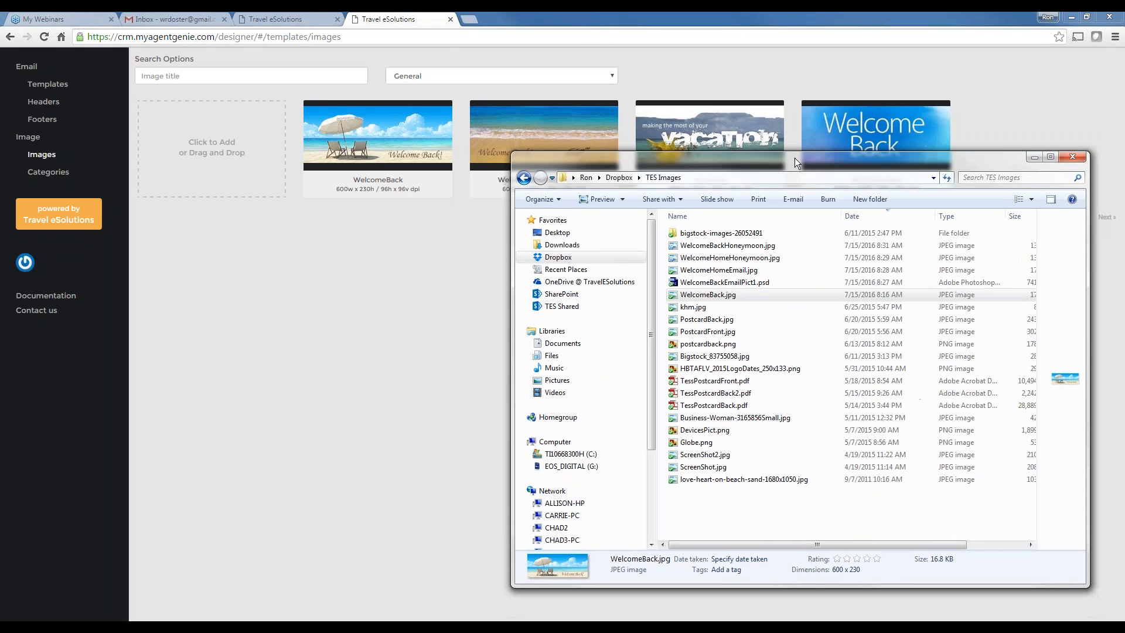
click(704, 269)
drag(704, 273, 216, 171)
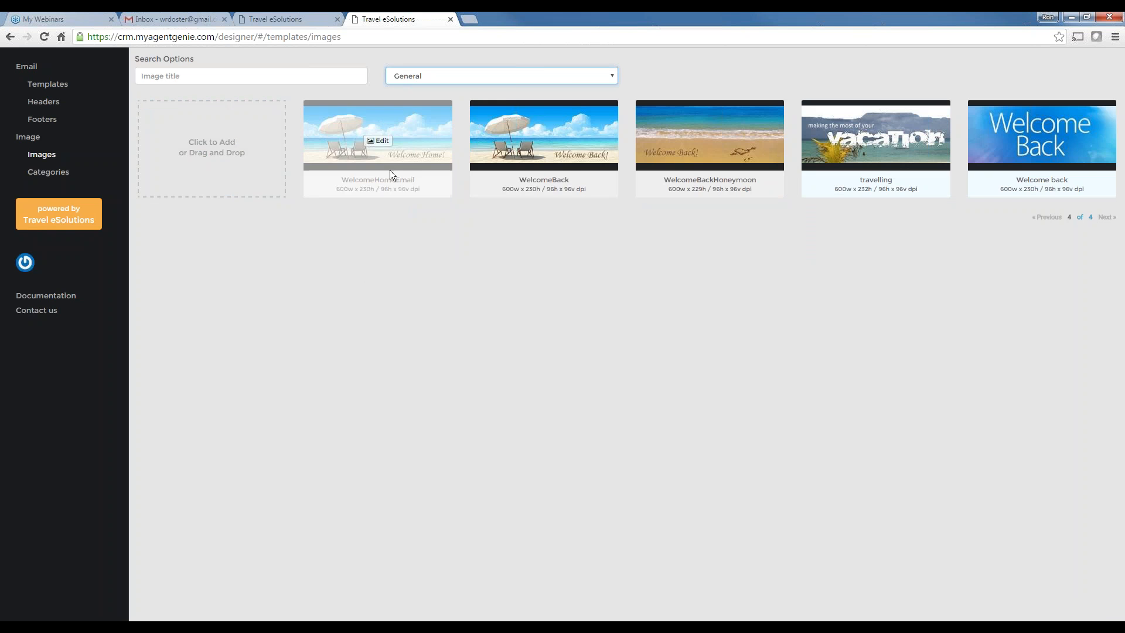
Set the WelcomeHomeEmail image's Shared with option to Everyone
mouse_move(543, 160)
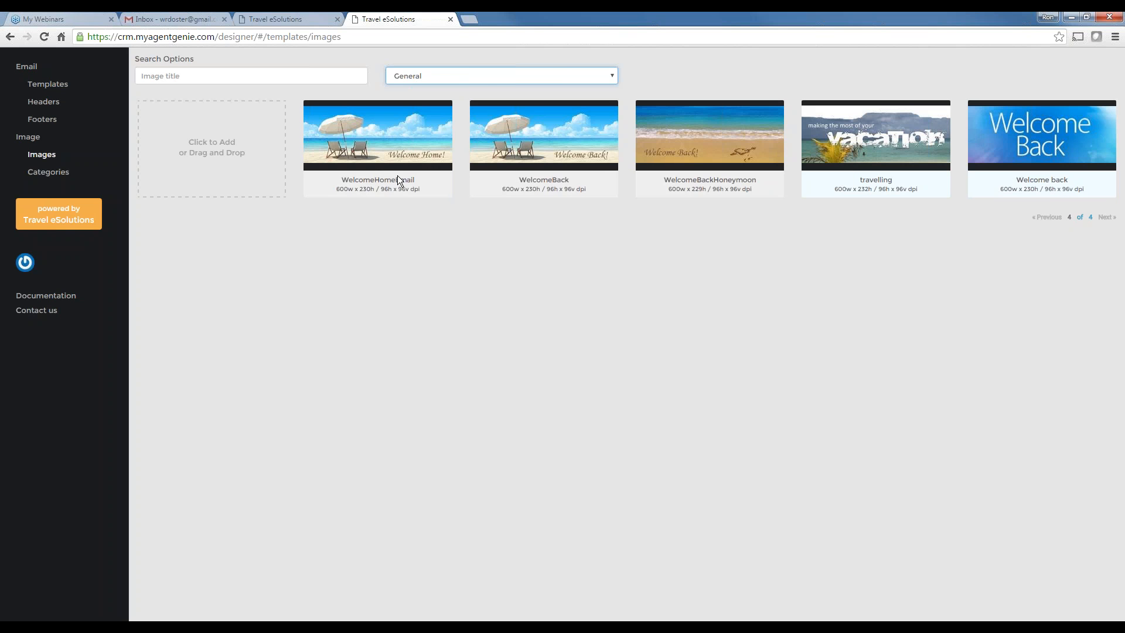
mouse_move(398, 178)
click(380, 143)
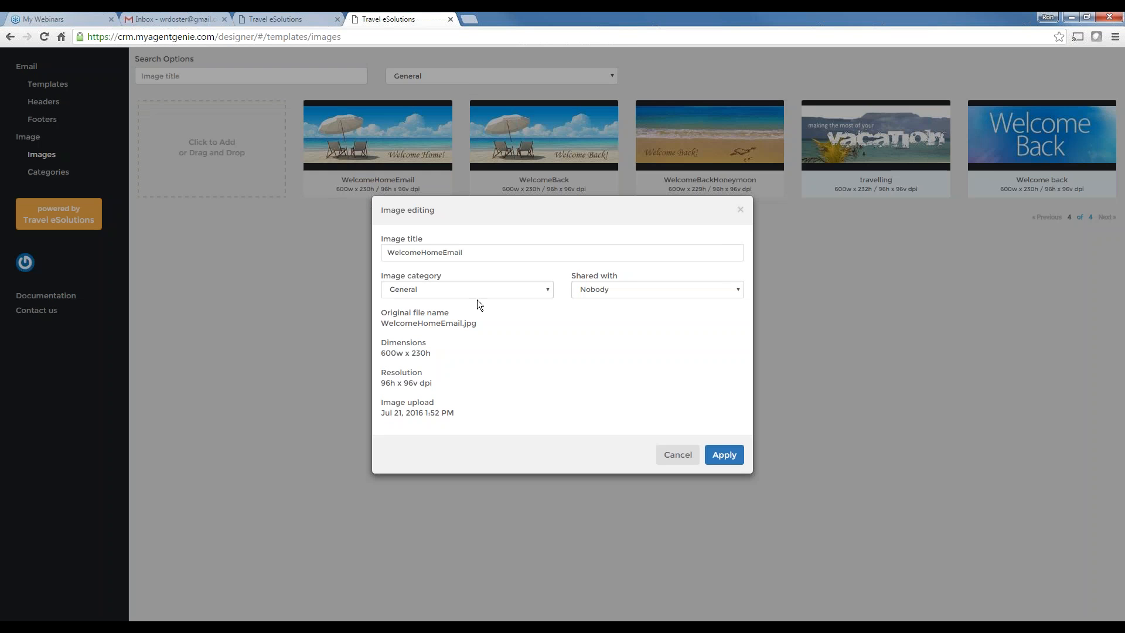
click(607, 290)
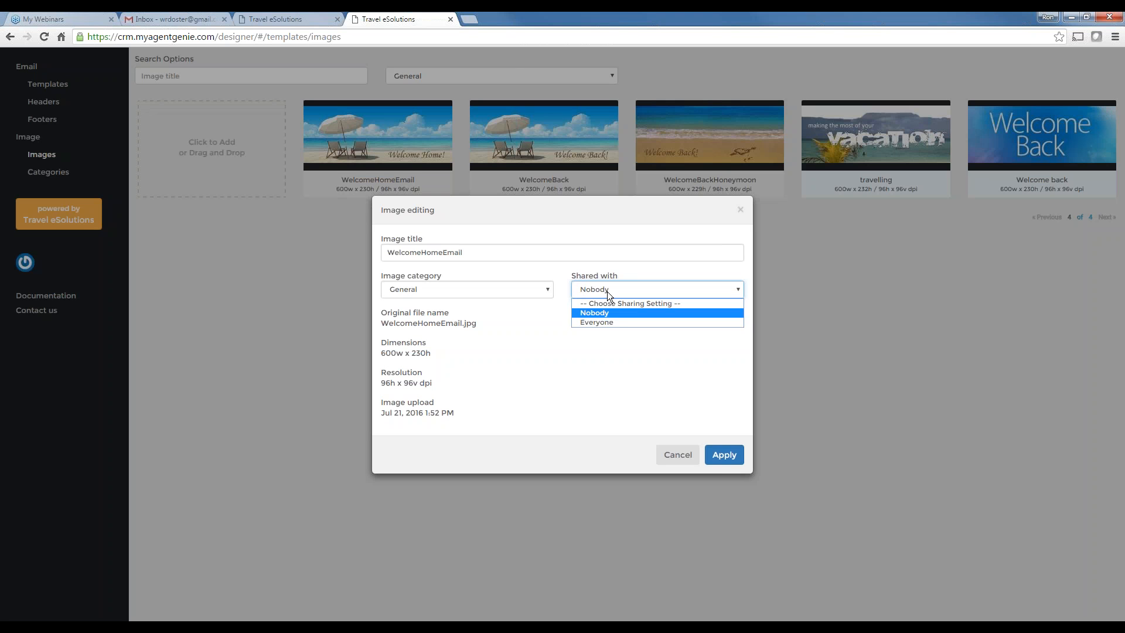
click(596, 323)
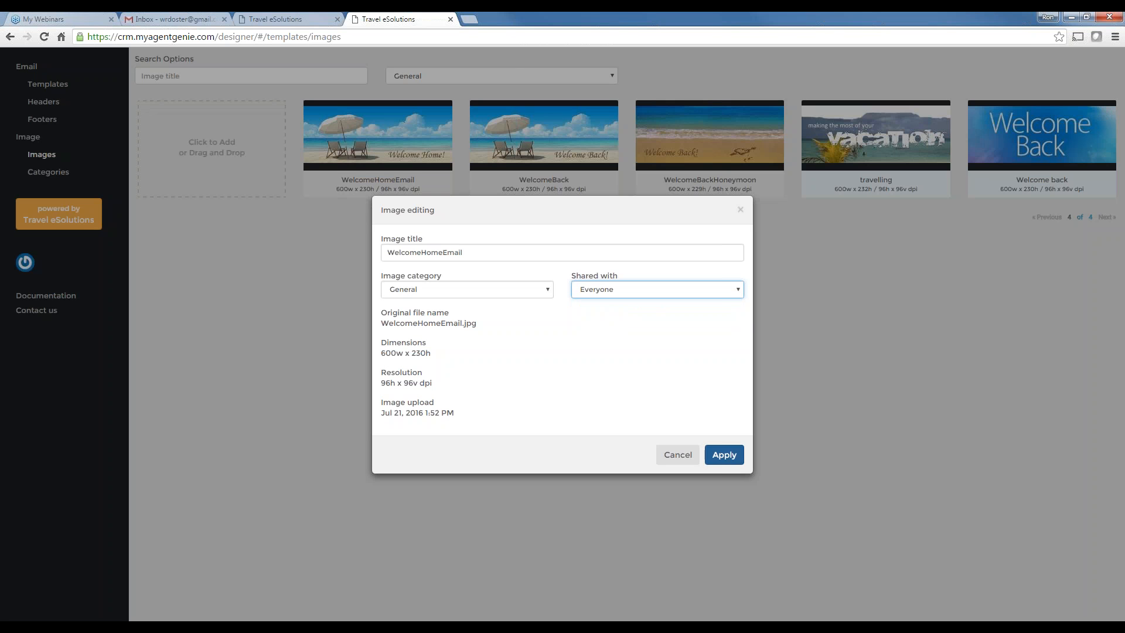
click(724, 458)
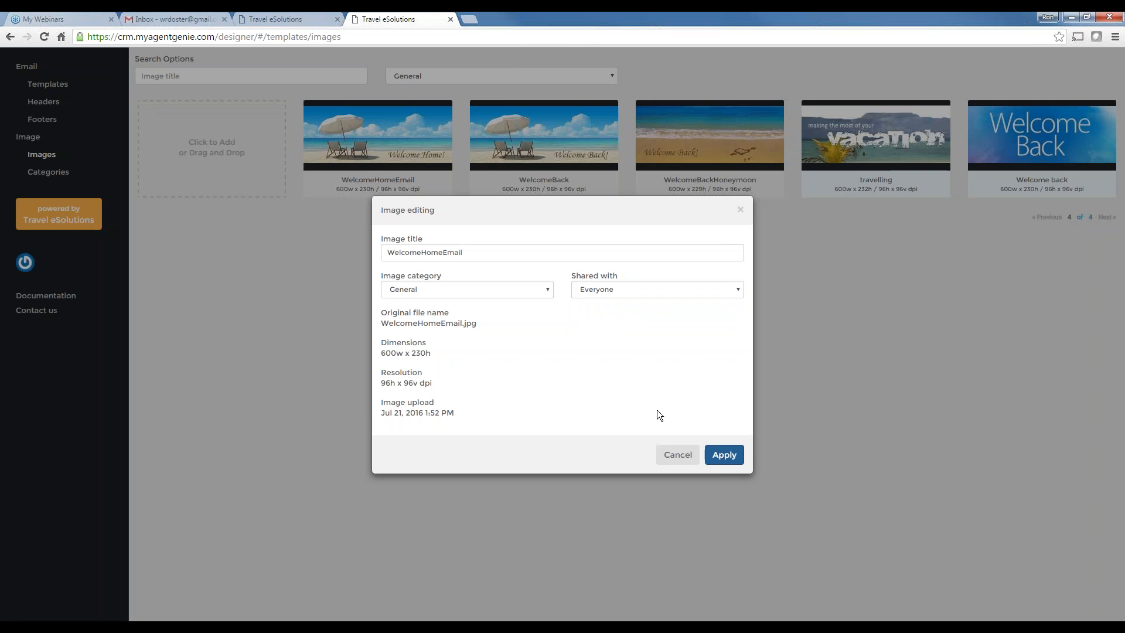
click(678, 456)
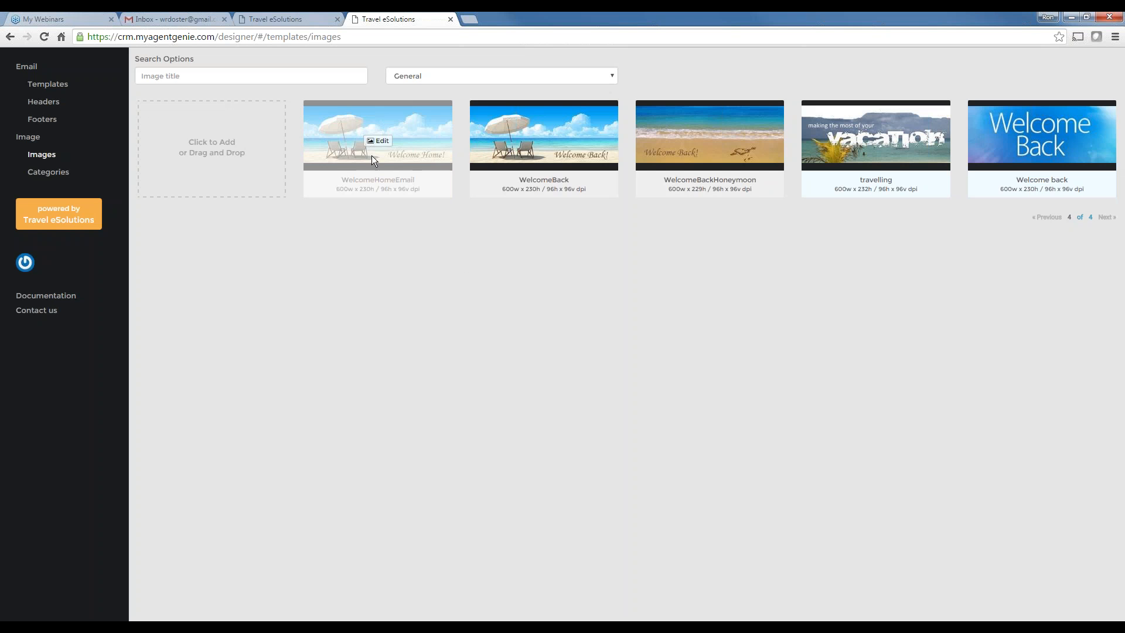
Go to the Email Templates list
mouse_move(652, 141)
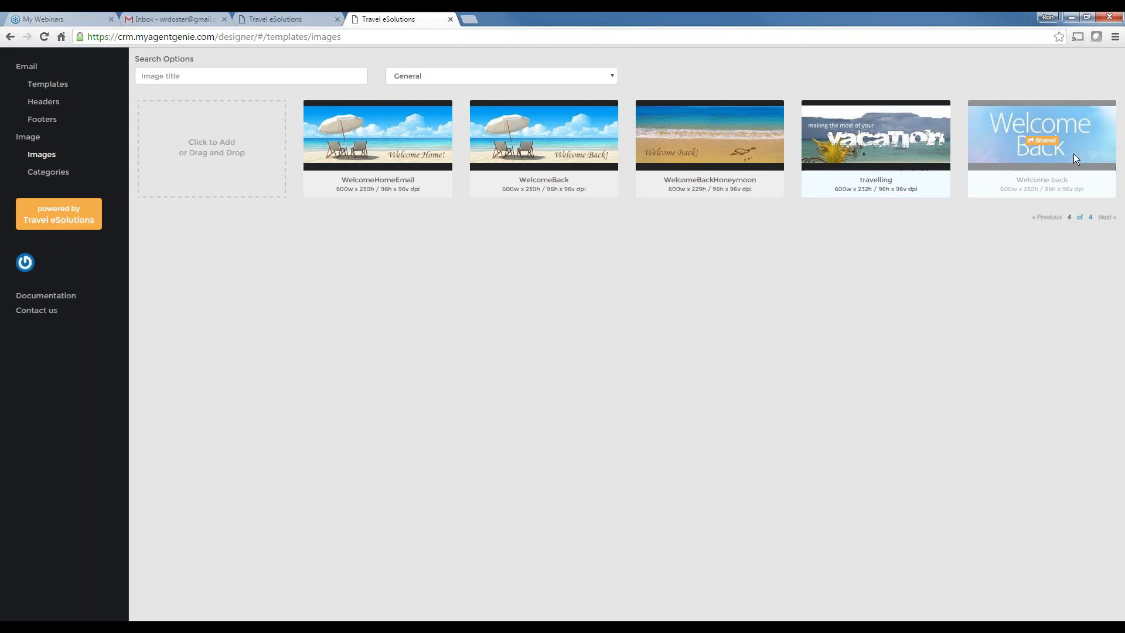
mouse_move(330, 184)
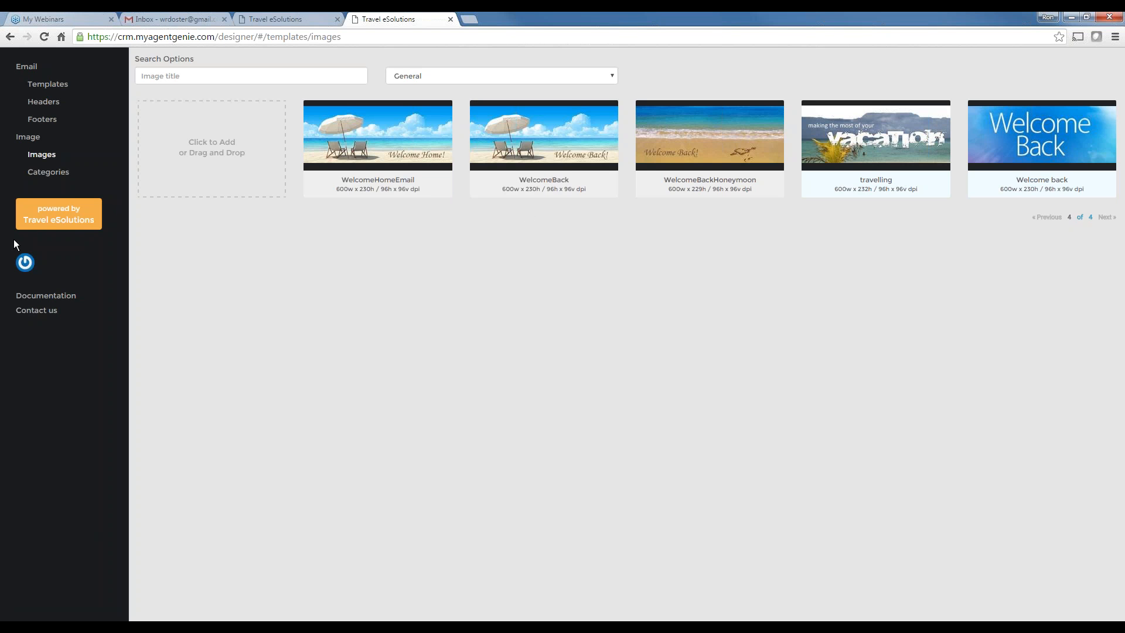
click(60, 85)
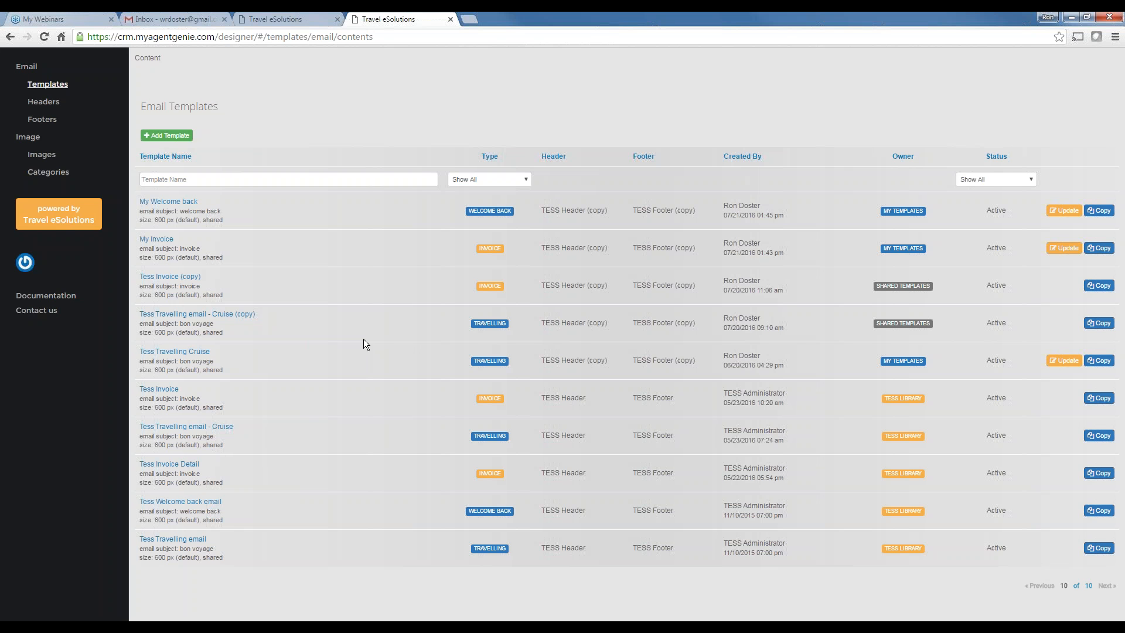
click(47, 102)
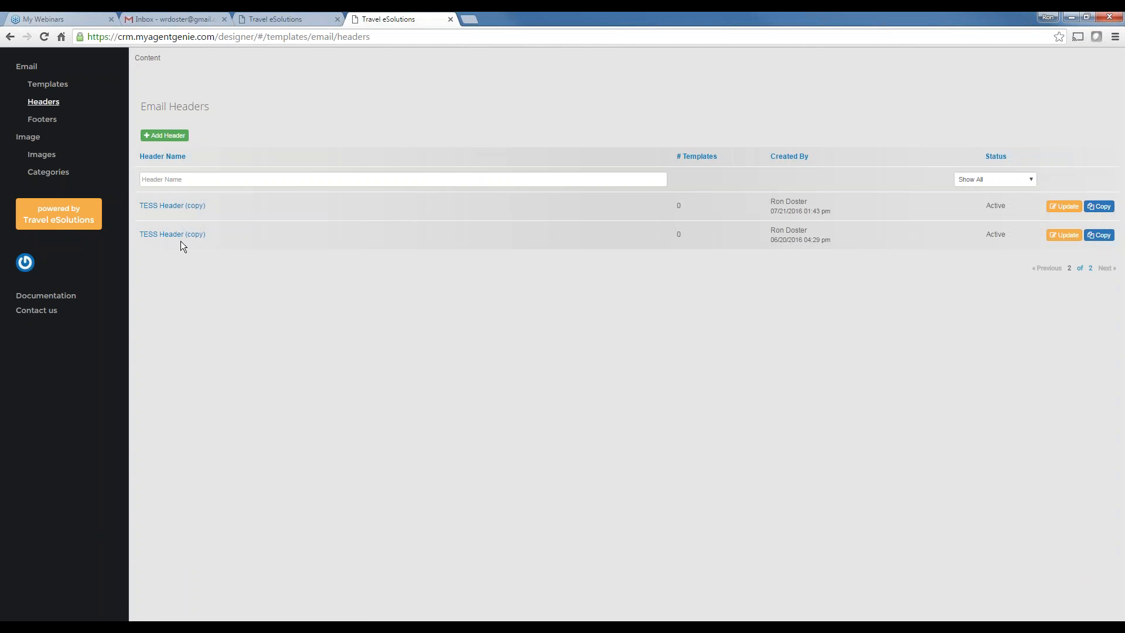
click(1065, 207)
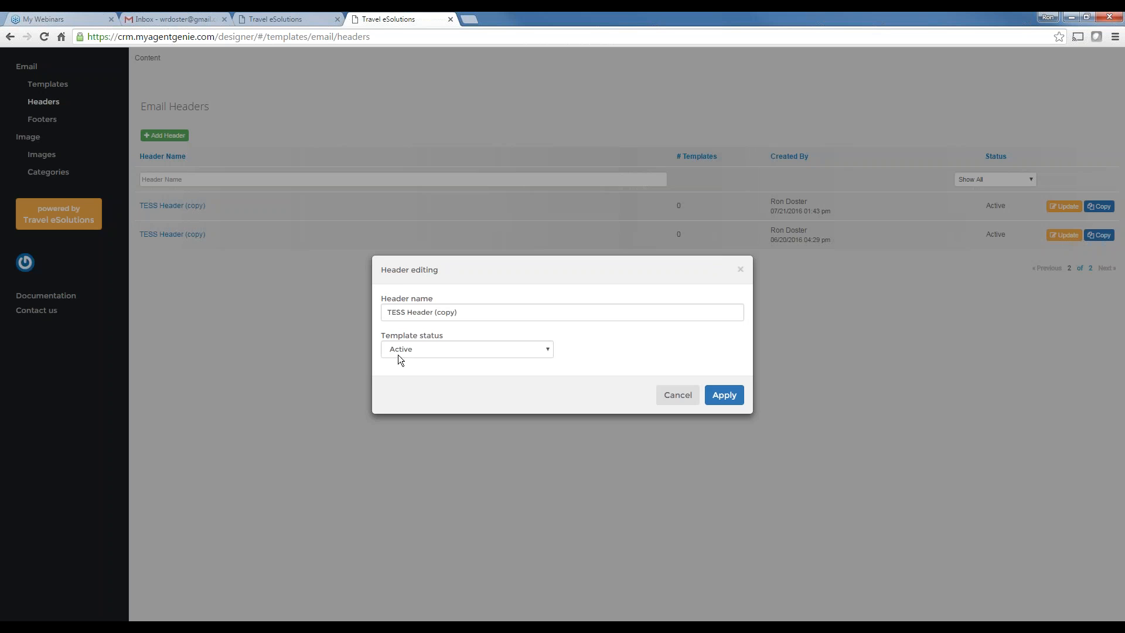
drag(406, 310, 375, 314)
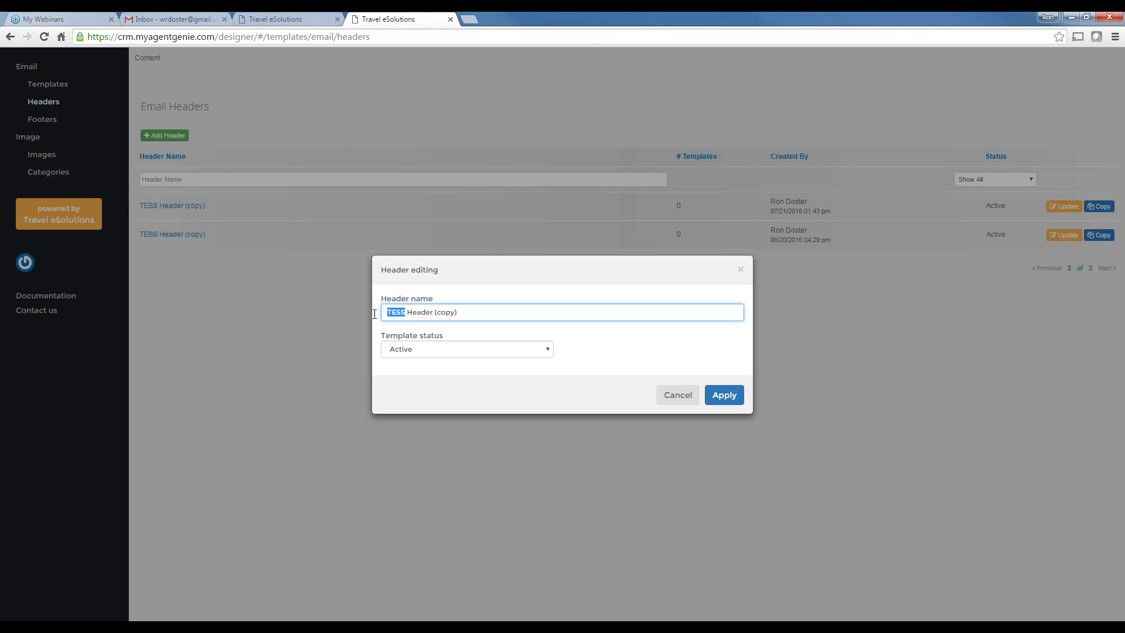
text(Island)
drag(439, 315, 525, 306)
key(BackSpace)
click(733, 394)
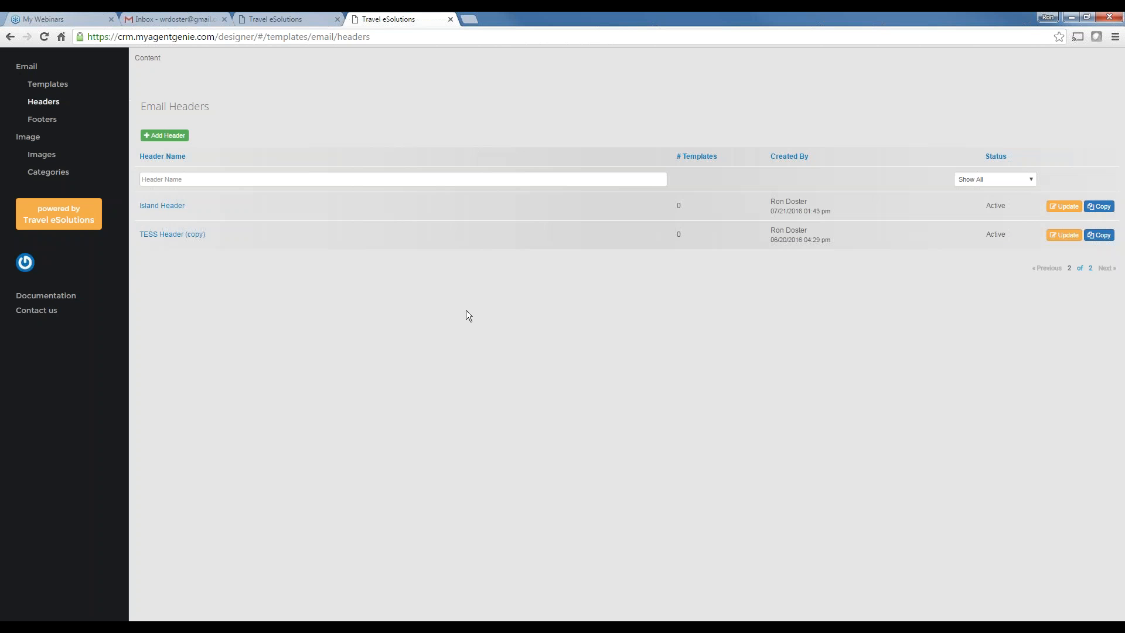
click(170, 206)
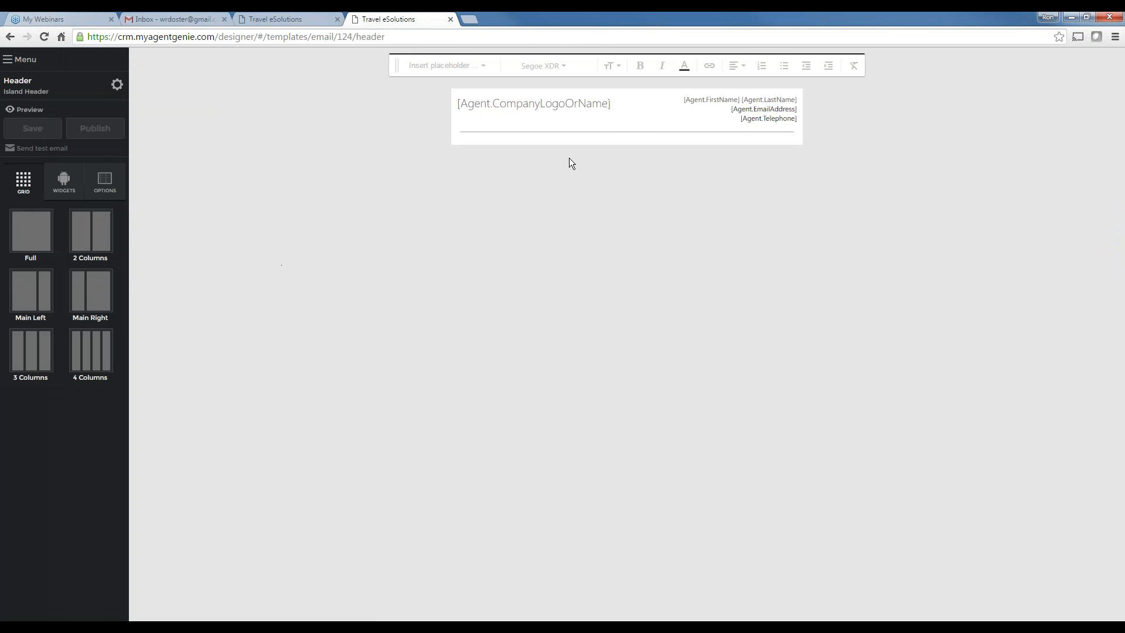
click(559, 104)
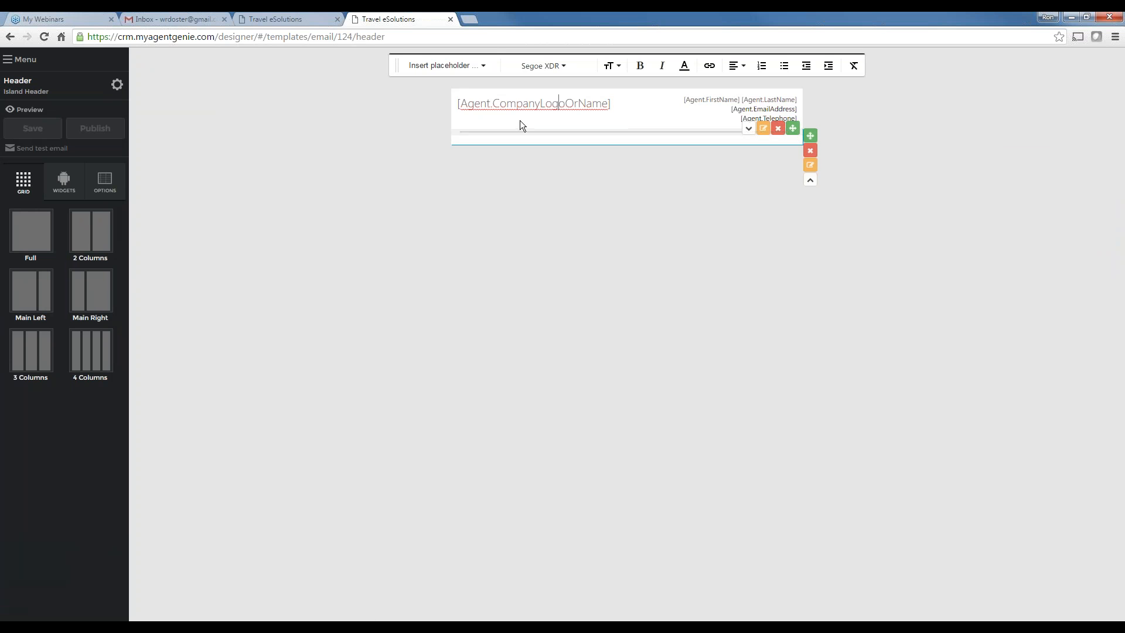
click(483, 67)
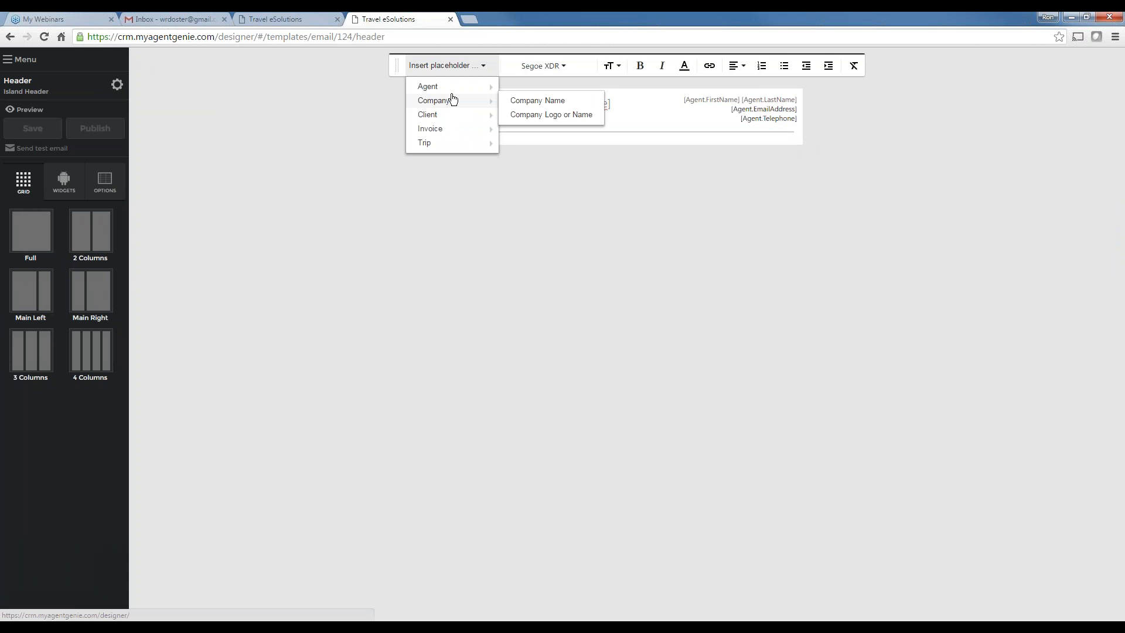
mouse_move(459, 91)
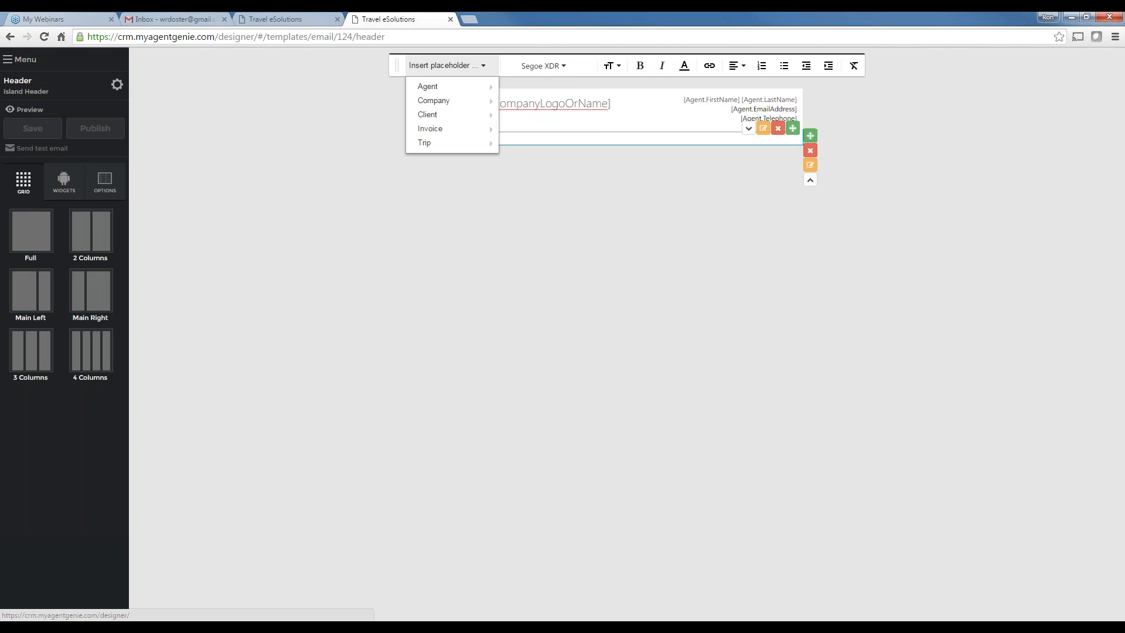
mouse_move(481, 143)
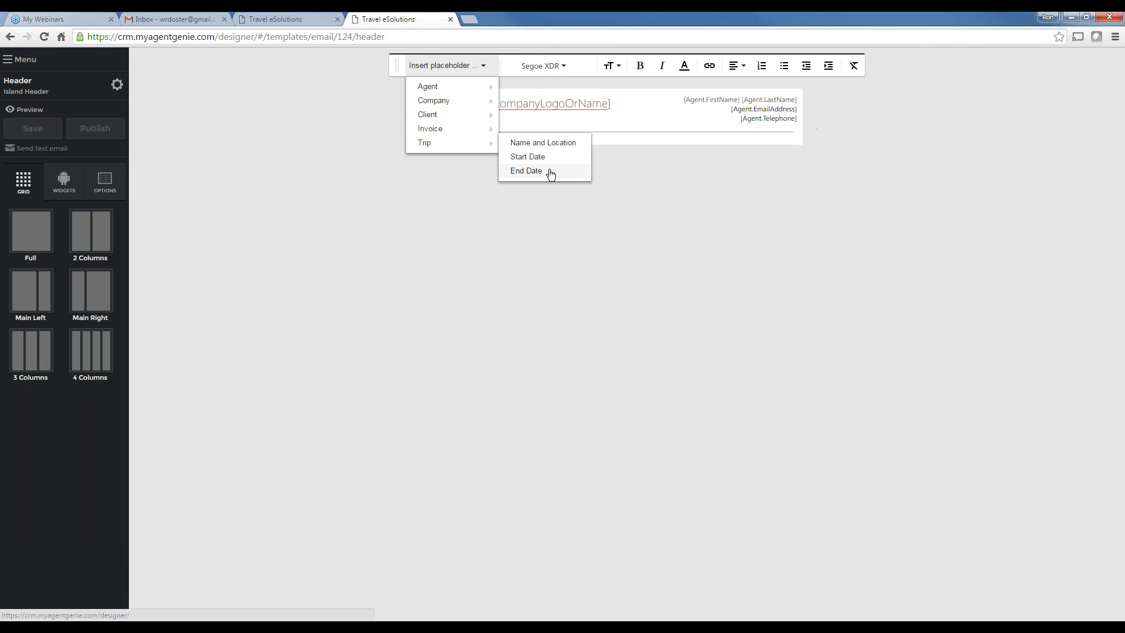
click(643, 224)
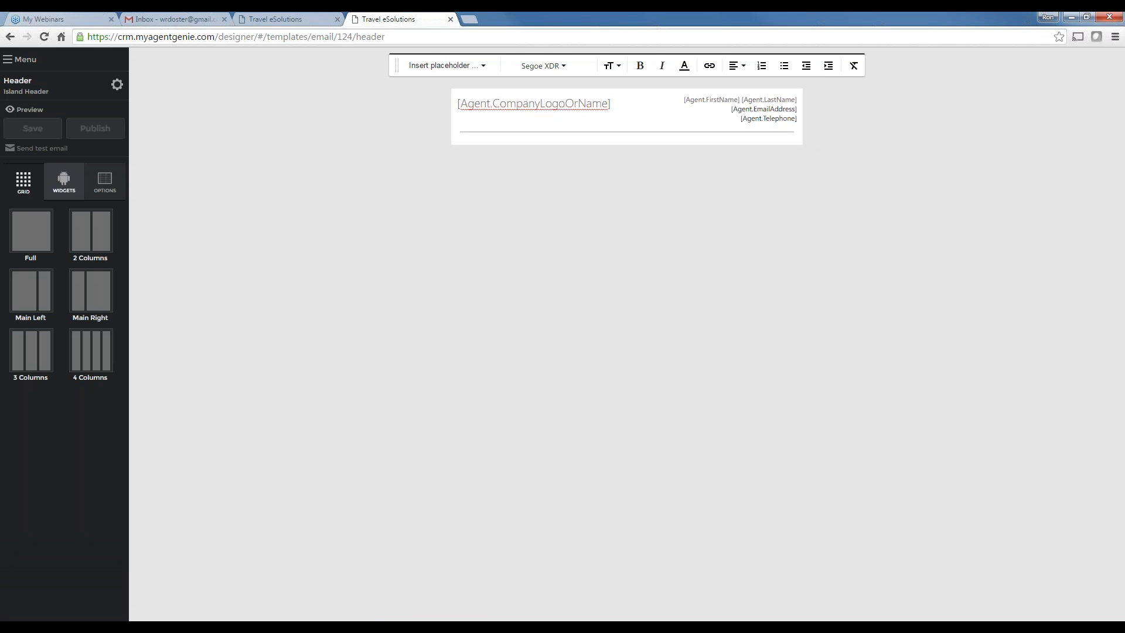
click(20, 61)
Rename the first footer by replacing 'TESS' with 'Island' and removing '(copy)', giving Island Footer
click(40, 119)
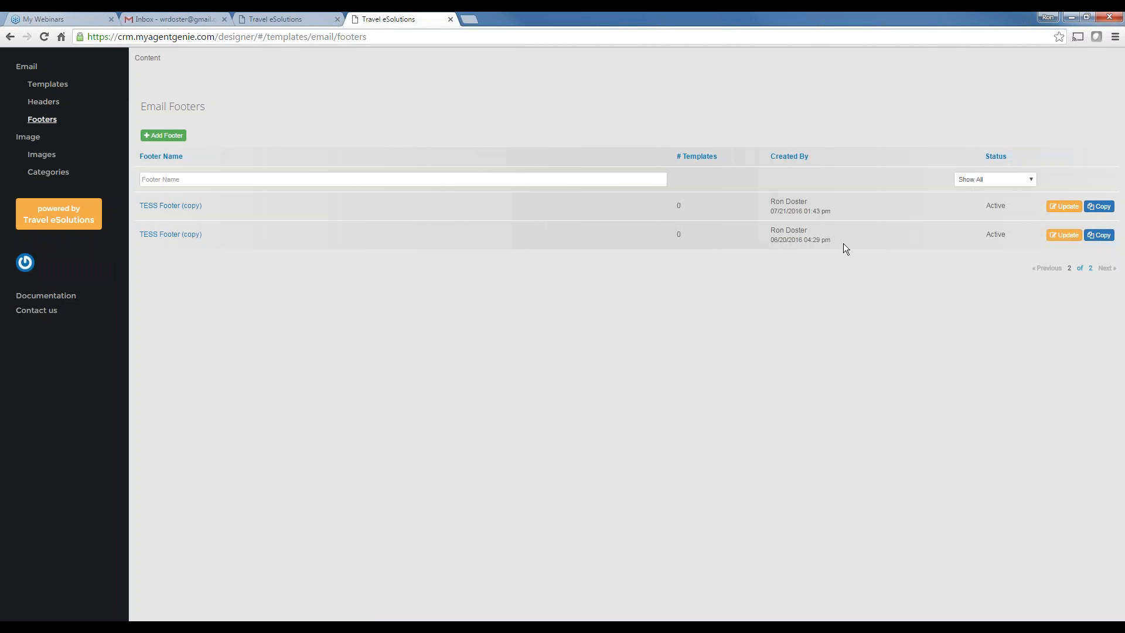
click(1064, 207)
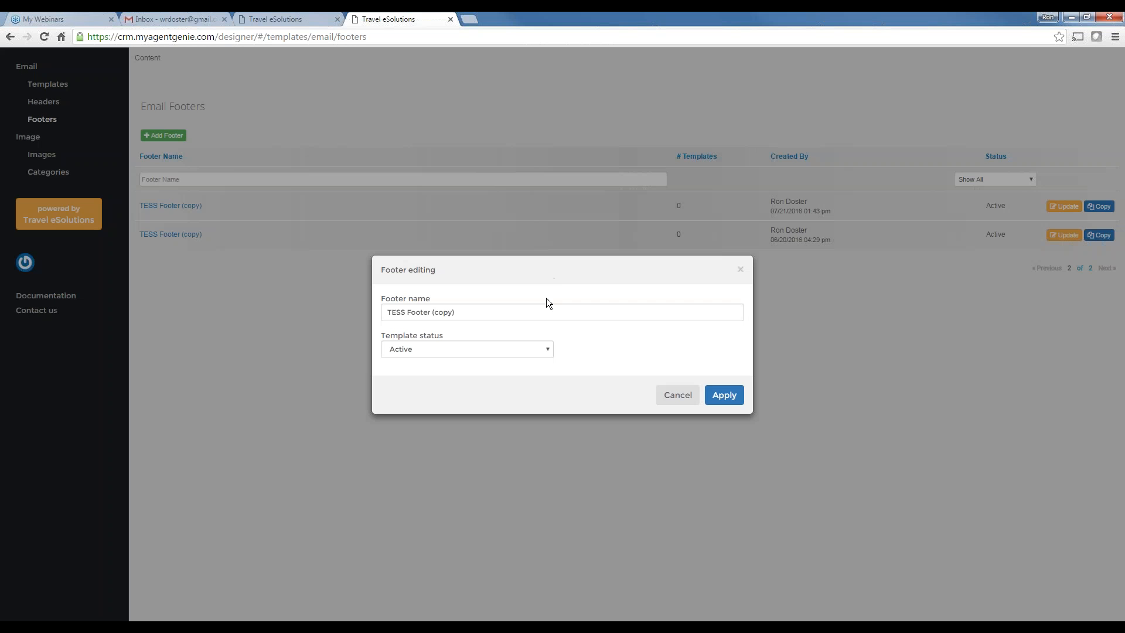
drag(409, 311, 357, 308)
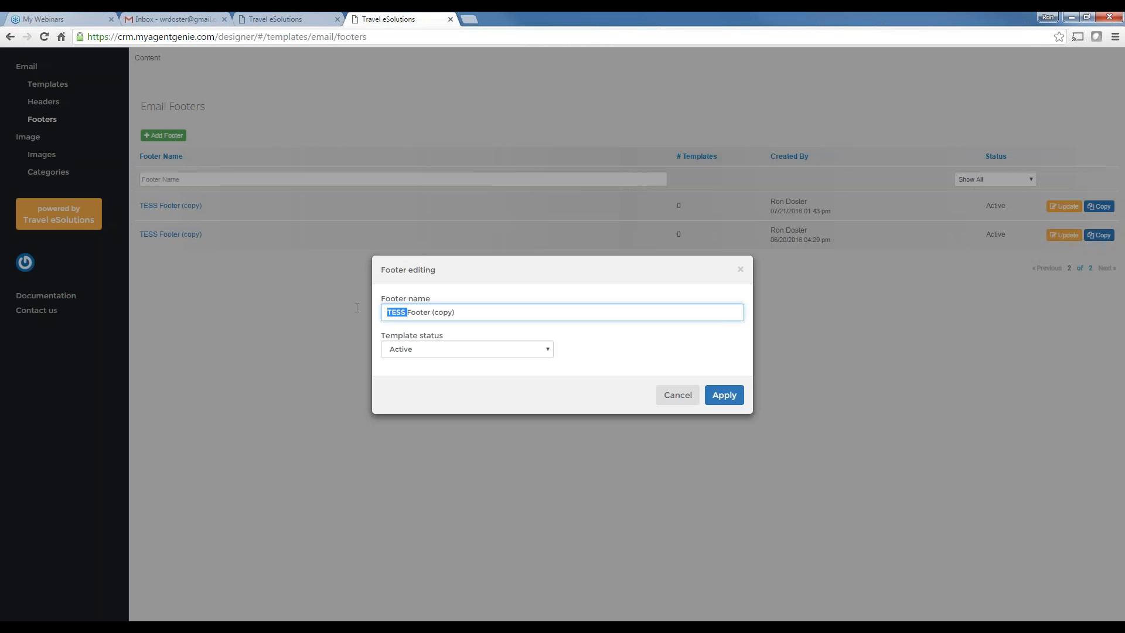
text(Island)
drag(433, 313, 515, 314)
key(BackSpace)
click(724, 395)
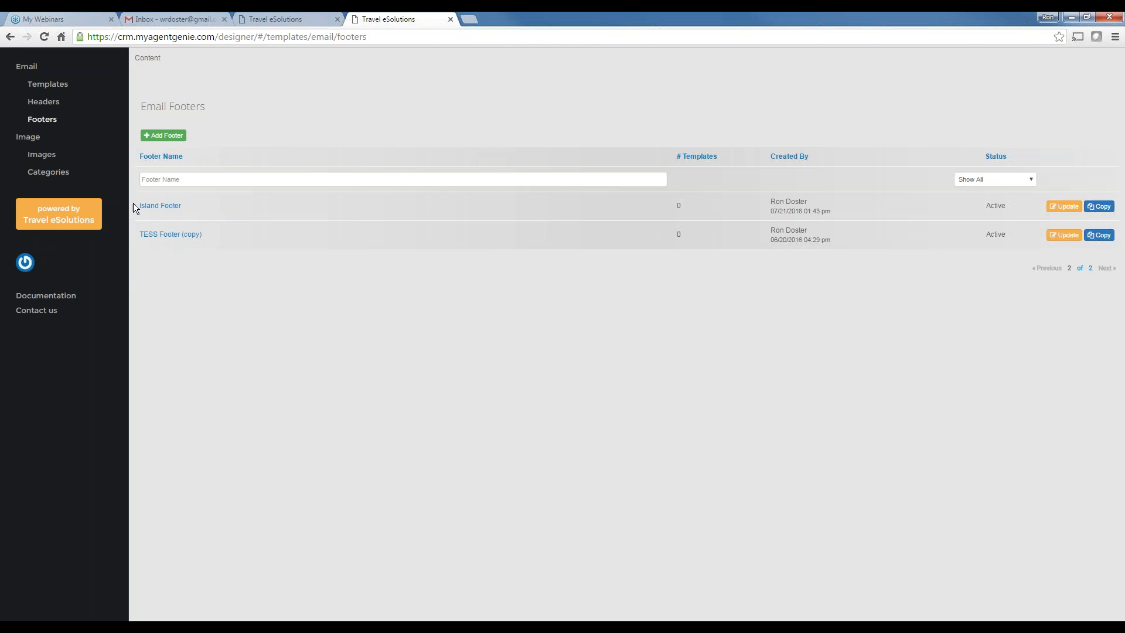
click(42, 82)
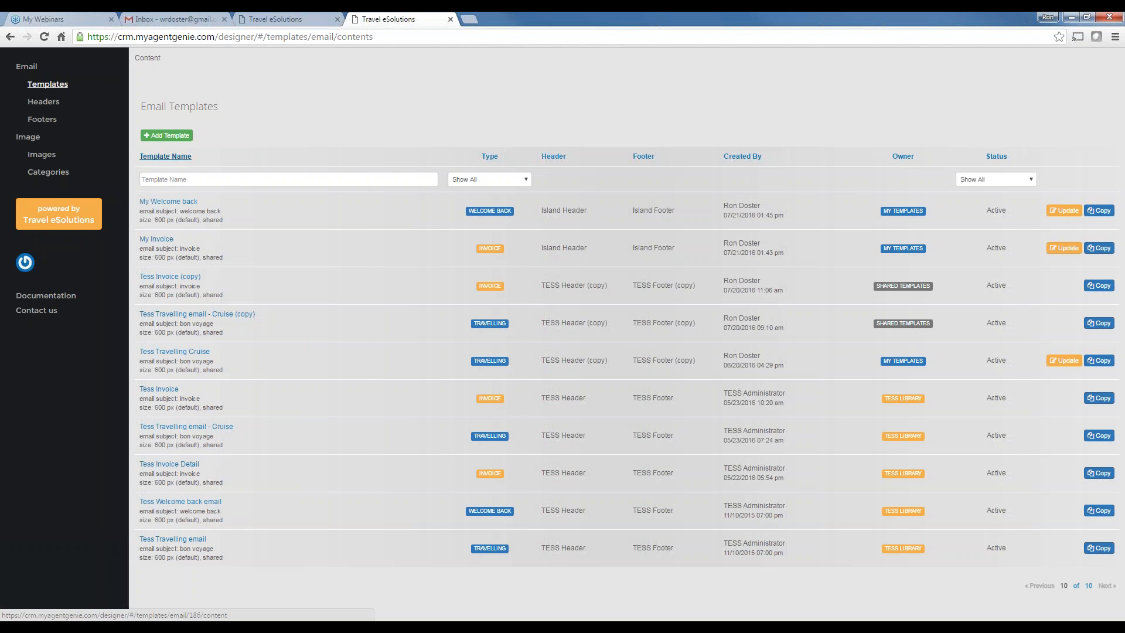
Add a Welcome Back type template named 'My Welcome Back Cruise' with subject 'Welcome Hom'
click(170, 135)
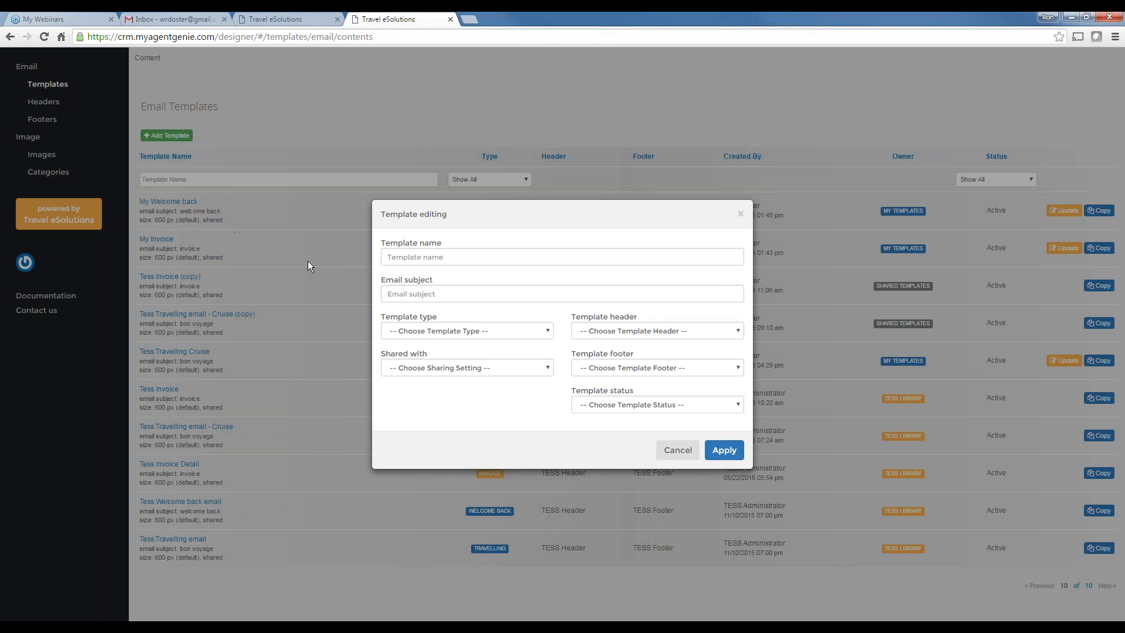
click(507, 260)
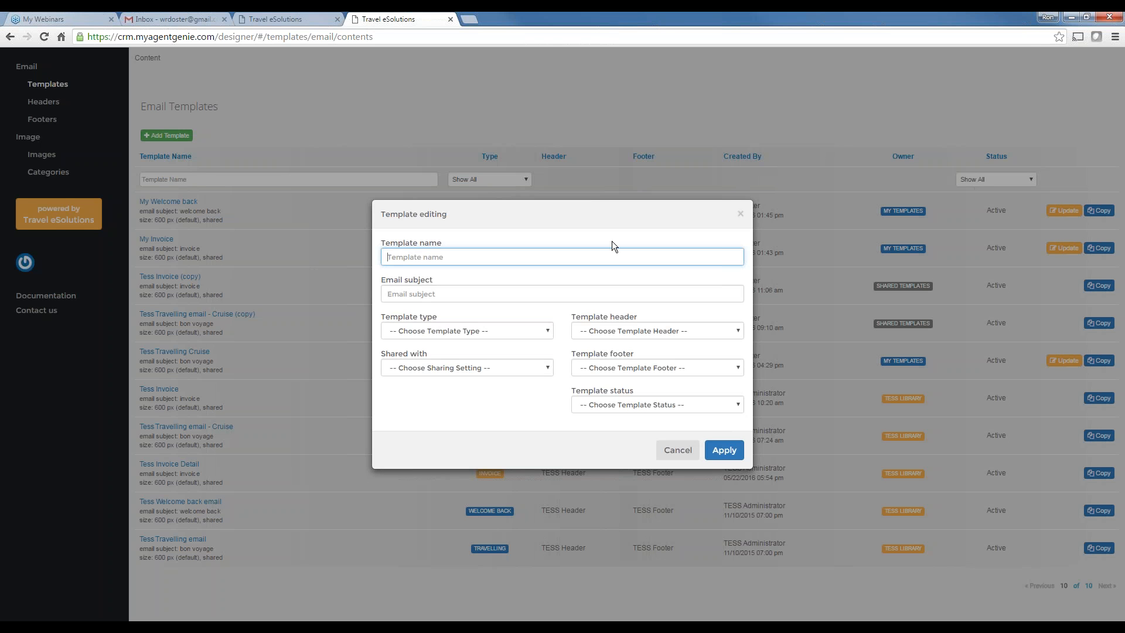
text(My Welcome Back Cruise)
click(408, 295)
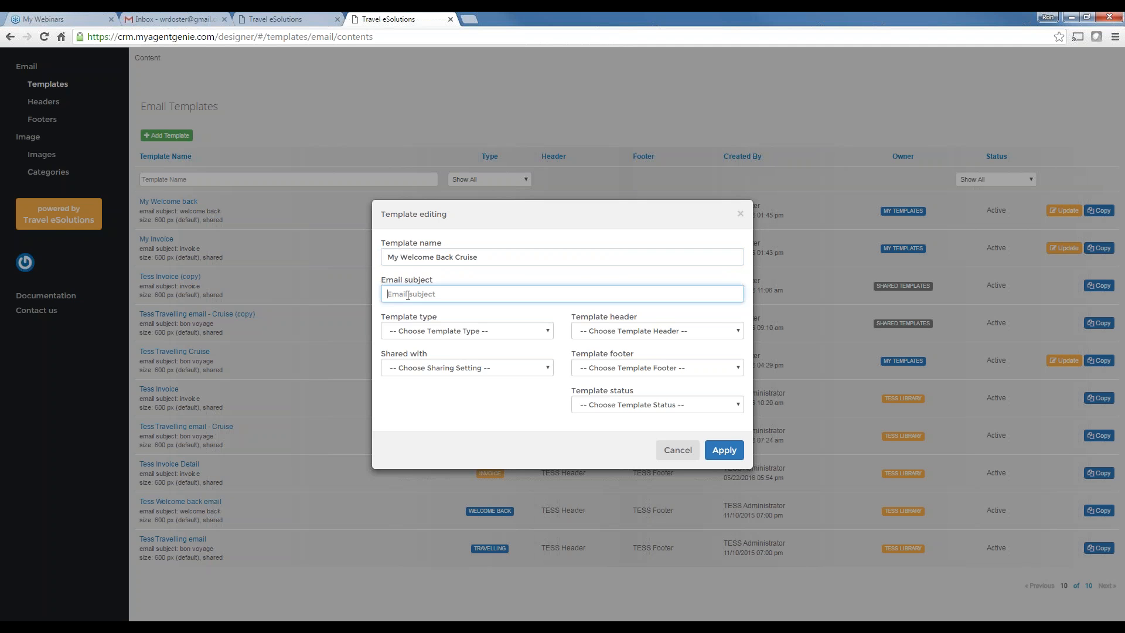
text(Welcome Home)
click(410, 332)
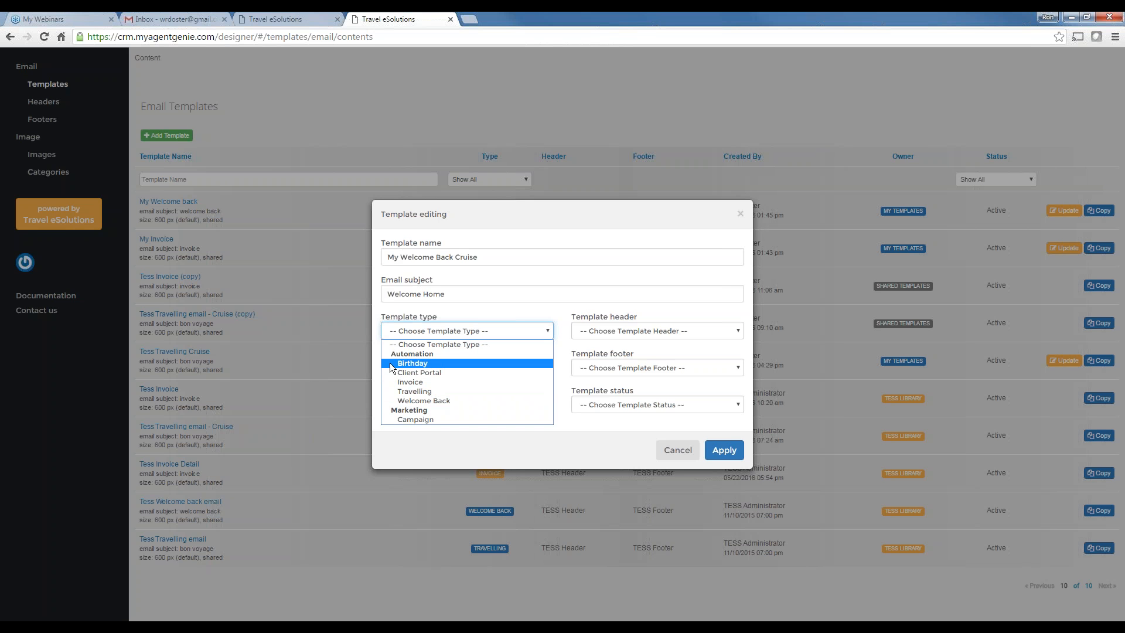
click(422, 402)
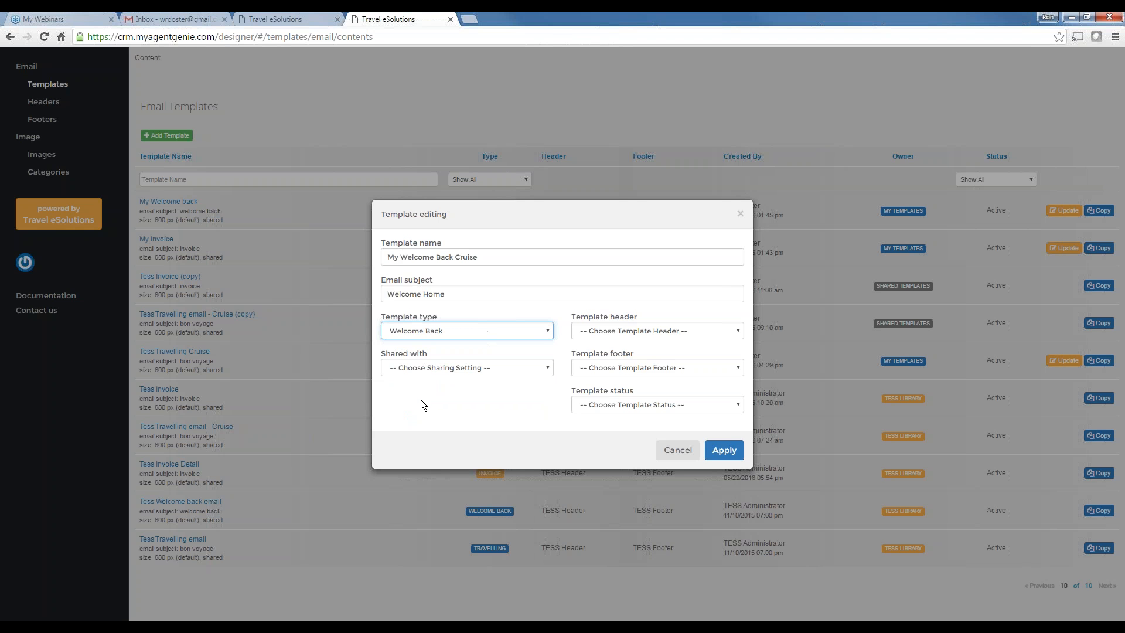
Share it with Everyone, use Island Header and Island Footer, make it Active, create and open it
click(420, 366)
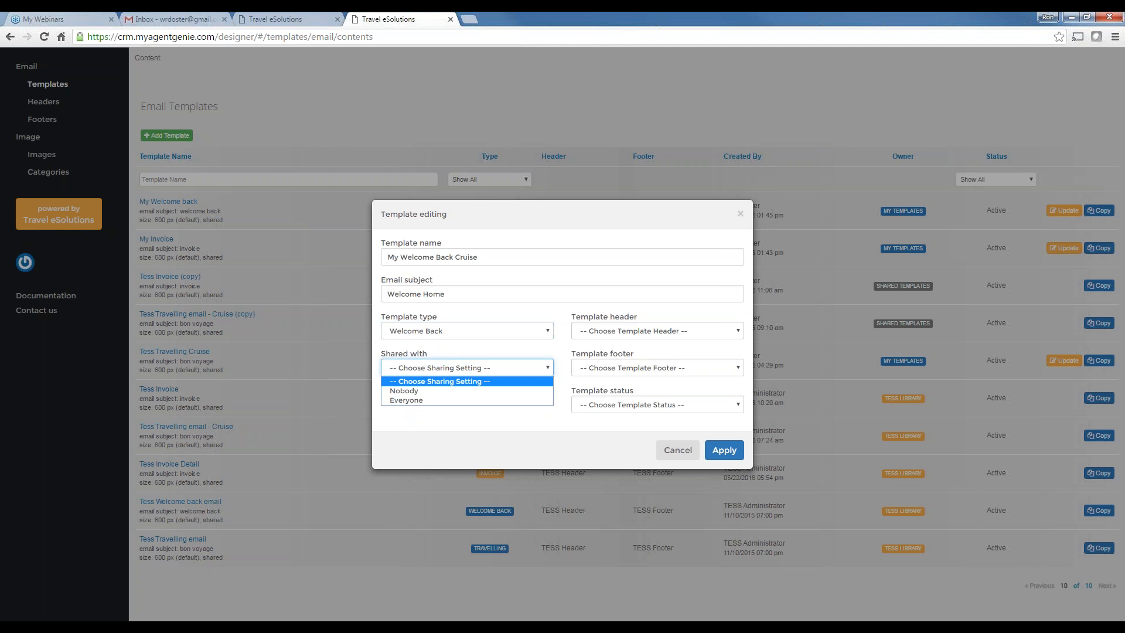
click(414, 399)
click(602, 330)
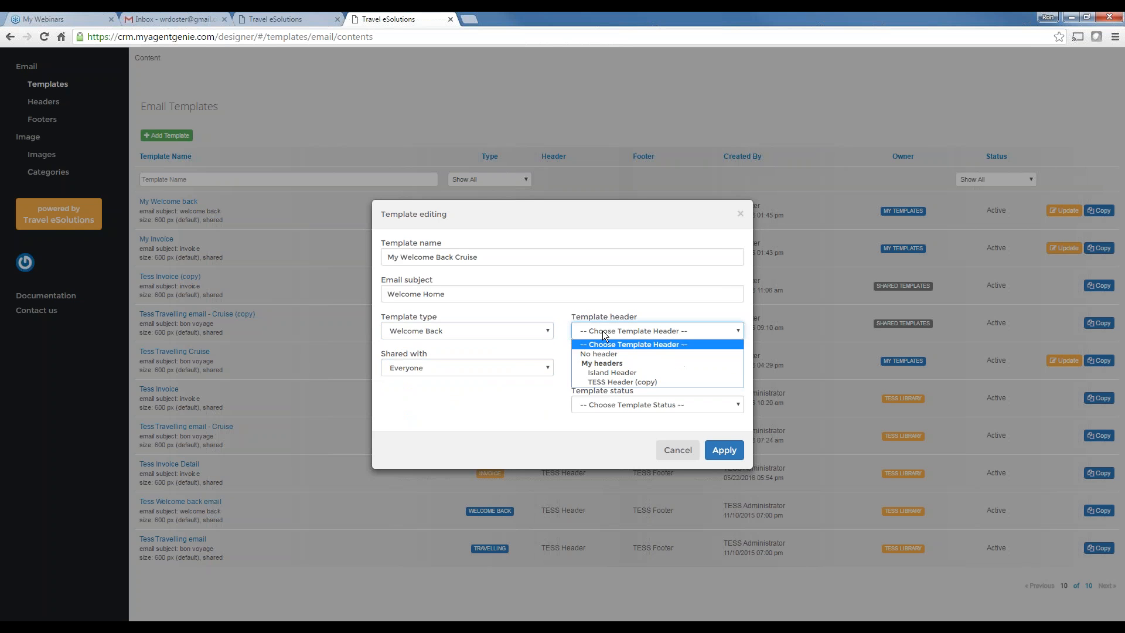
click(603, 372)
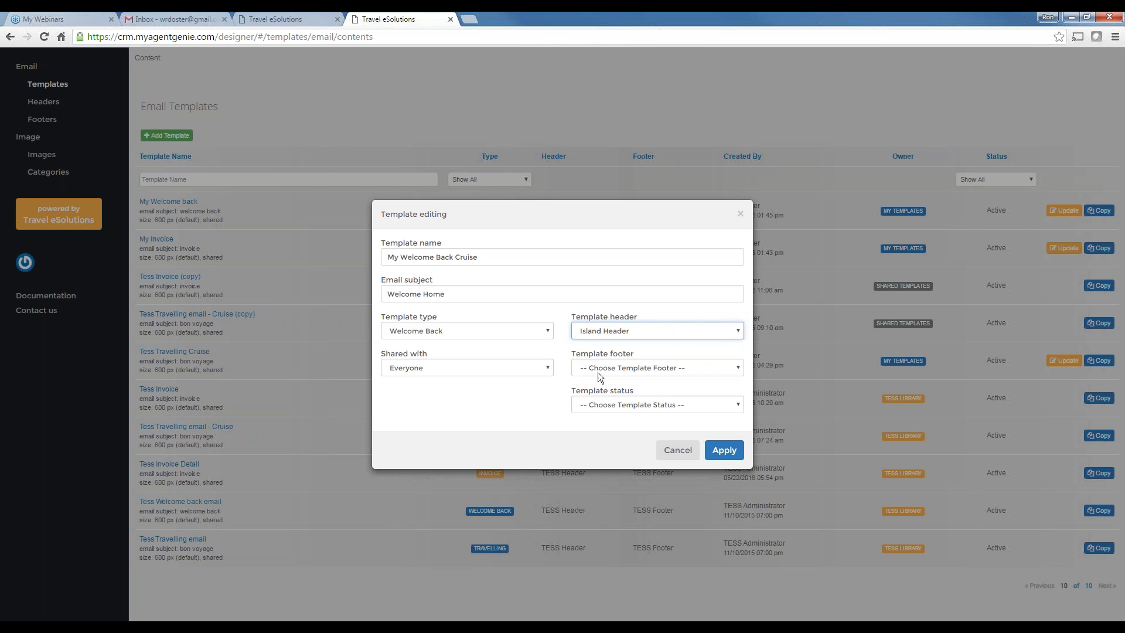
click(598, 369)
click(603, 413)
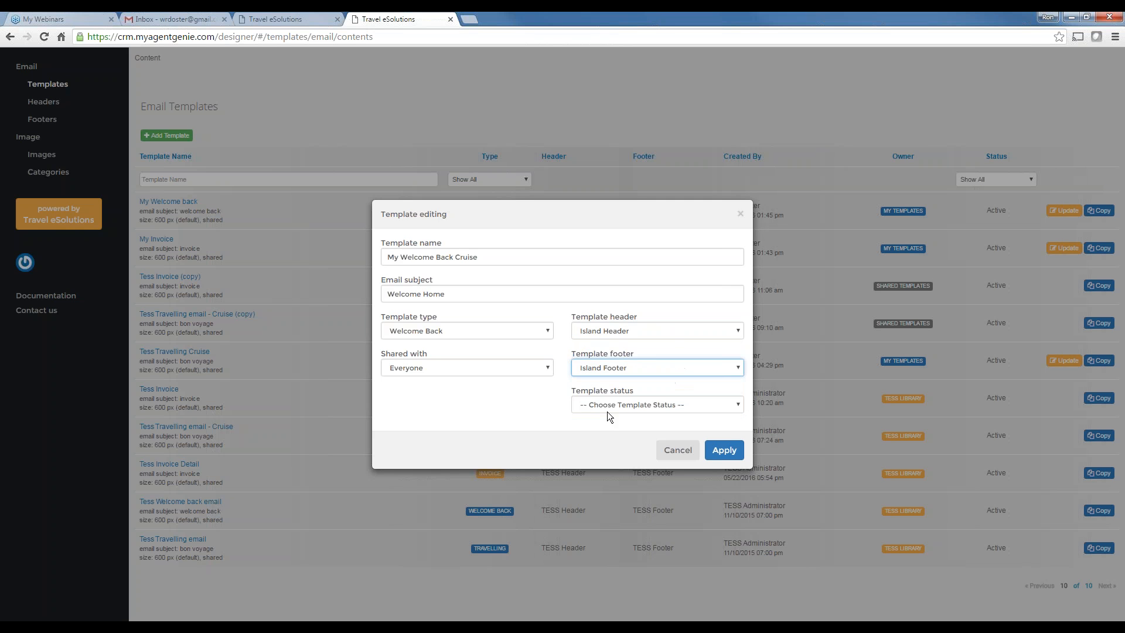
click(607, 405)
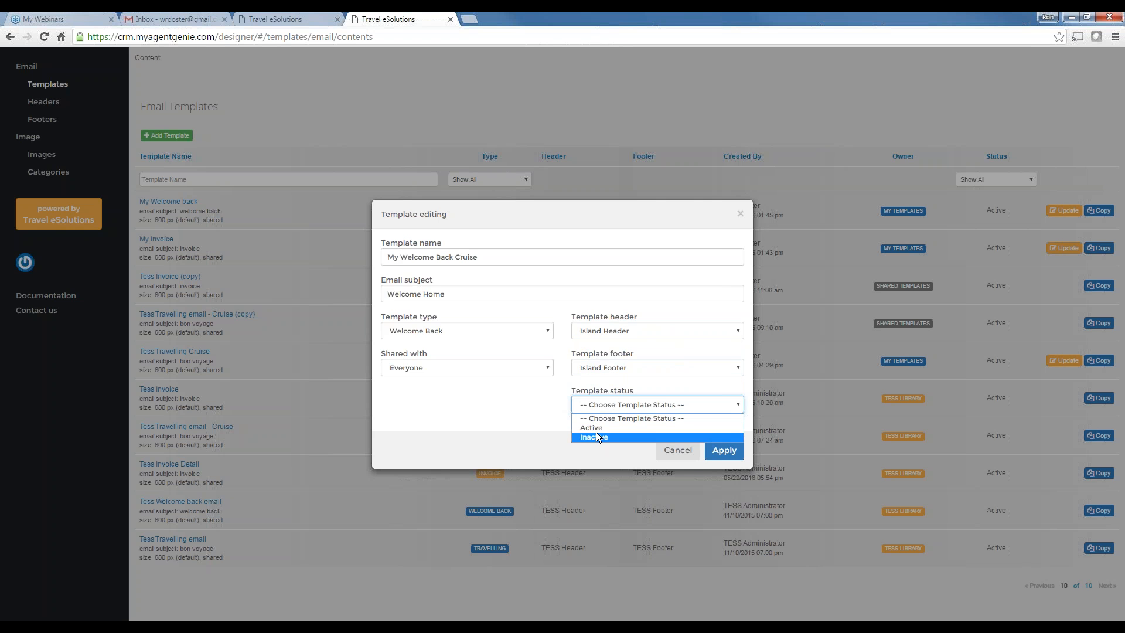
click(596, 430)
click(725, 452)
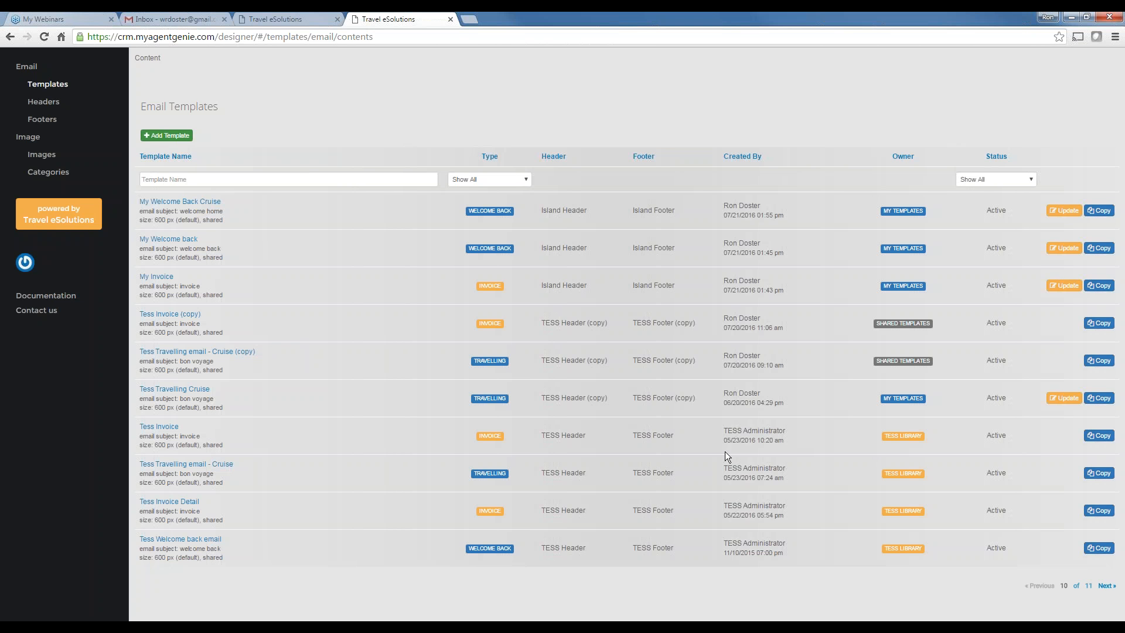
click(191, 203)
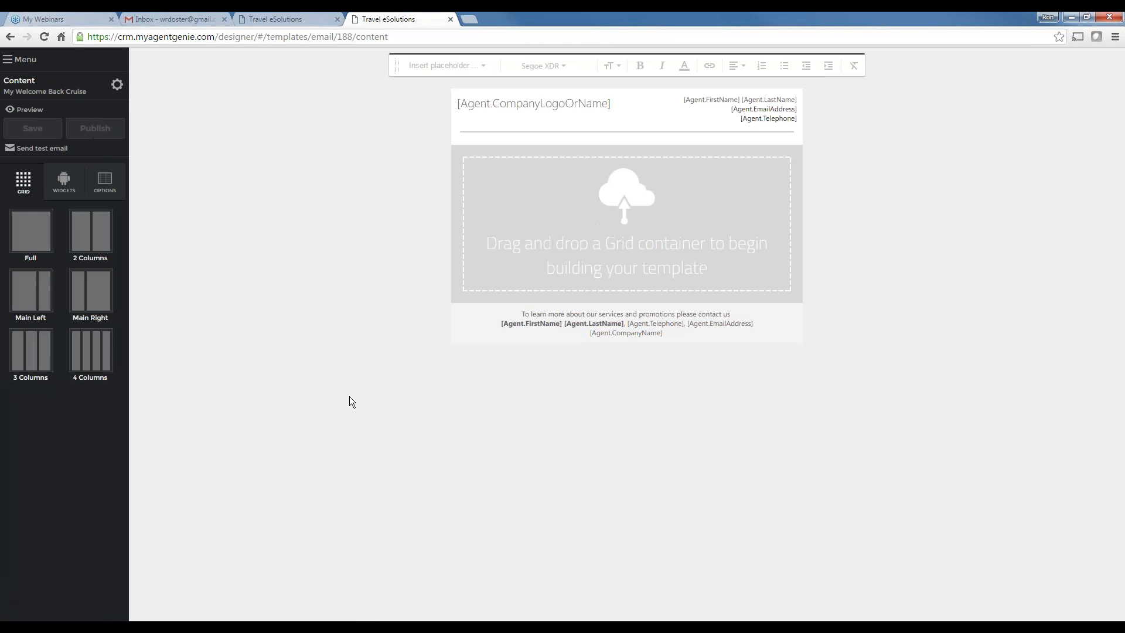
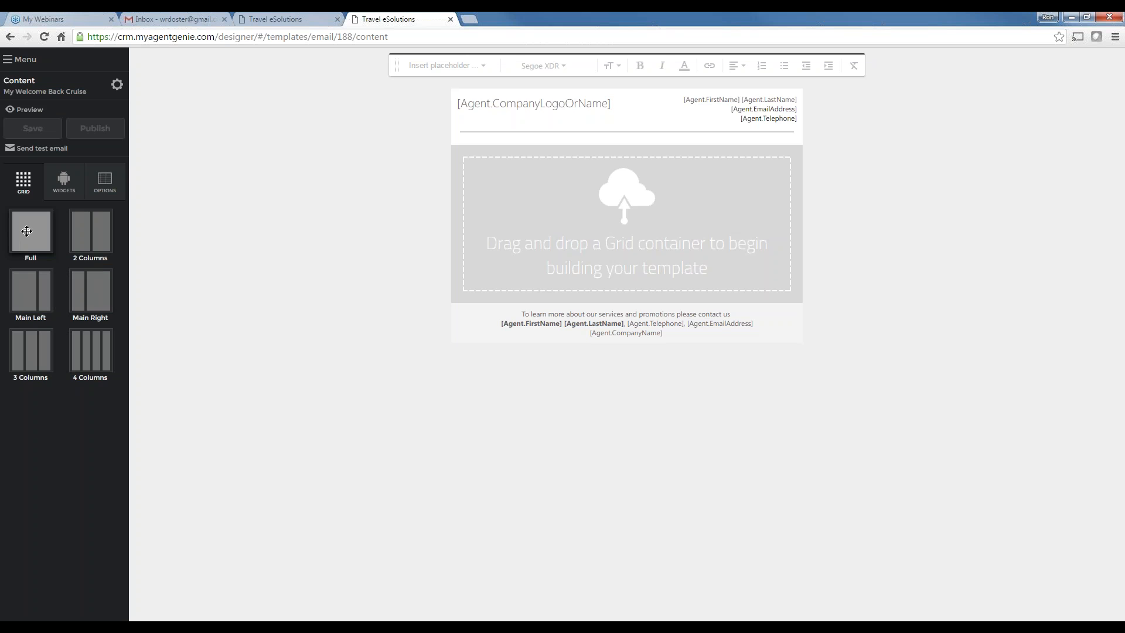
Add a Full grid row below the header, then delete it and add it again
drag(26, 231, 616, 221)
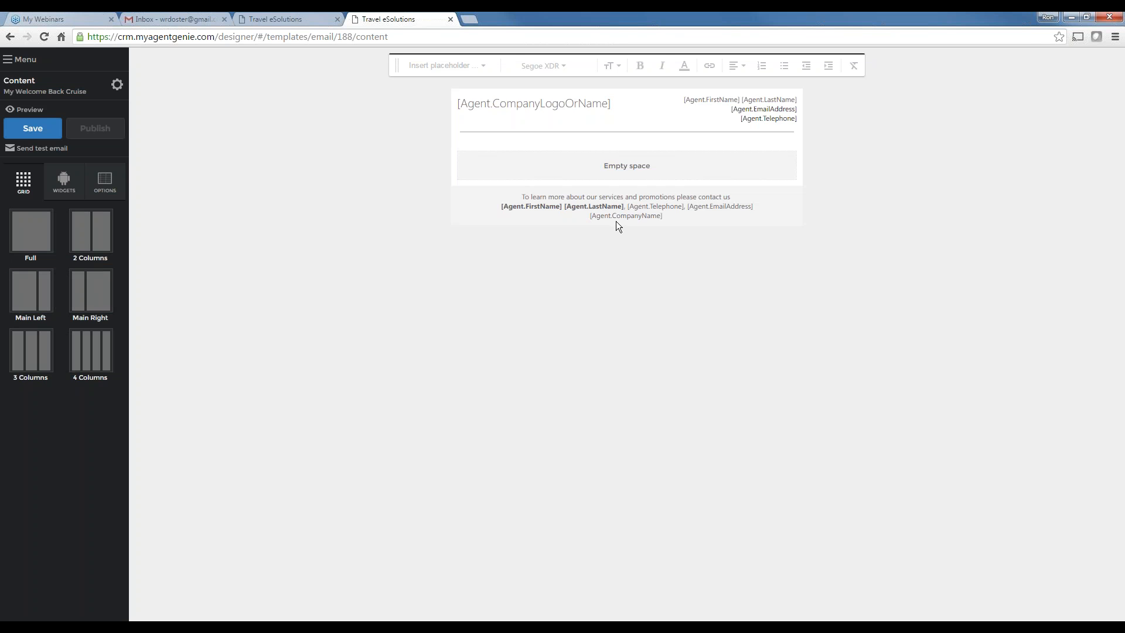
mouse_move(600, 164)
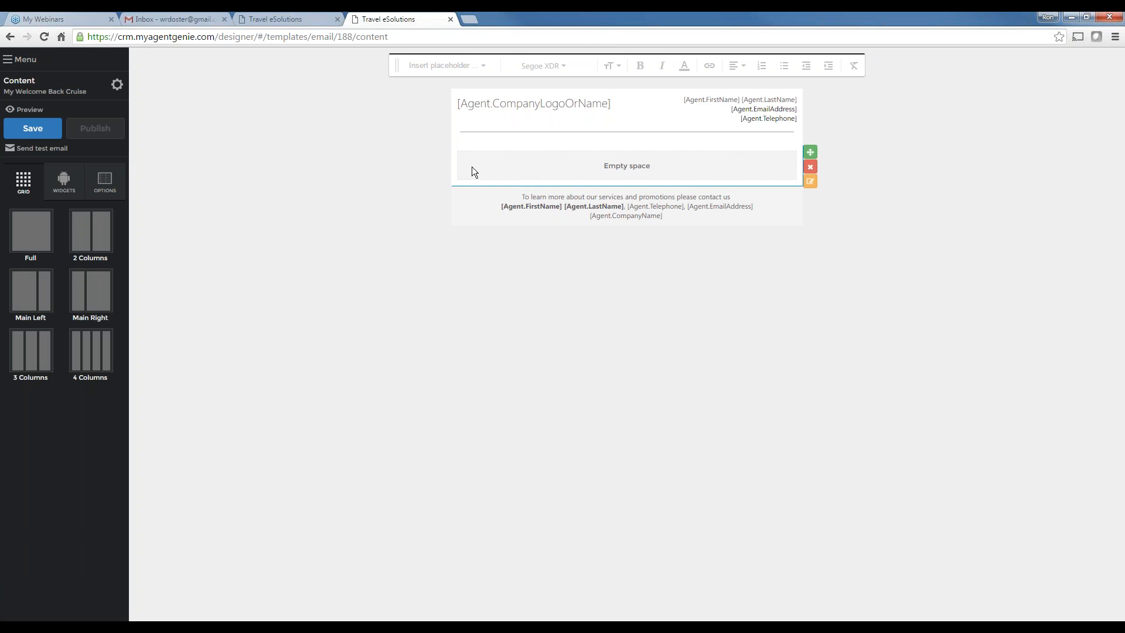
click(810, 167)
click(731, 377)
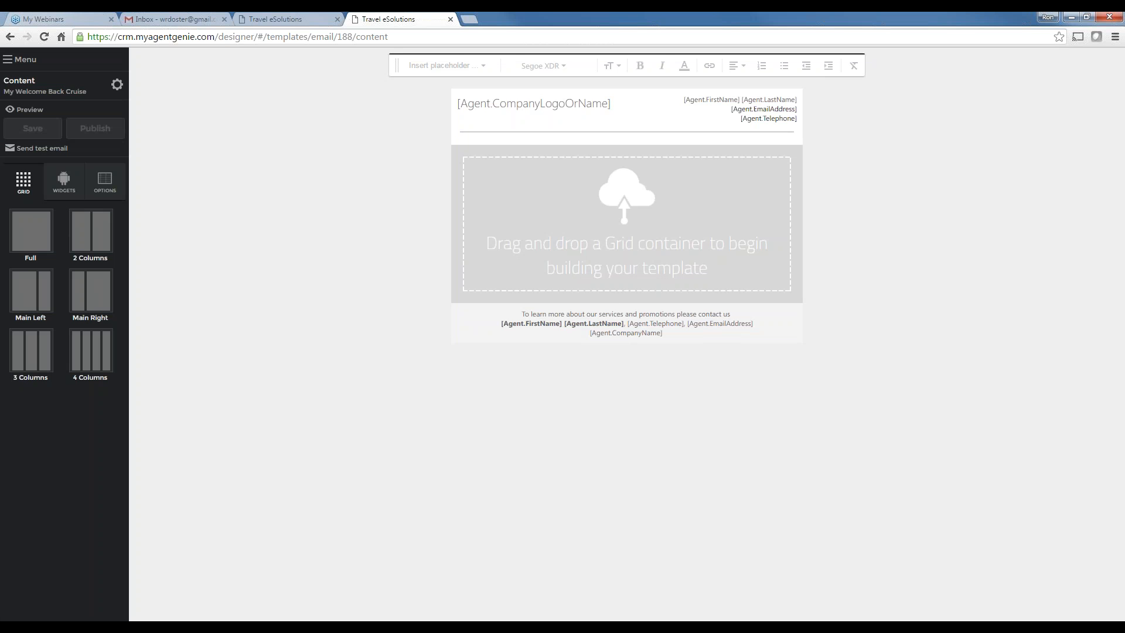
drag(42, 240, 655, 229)
mouse_move(792, 159)
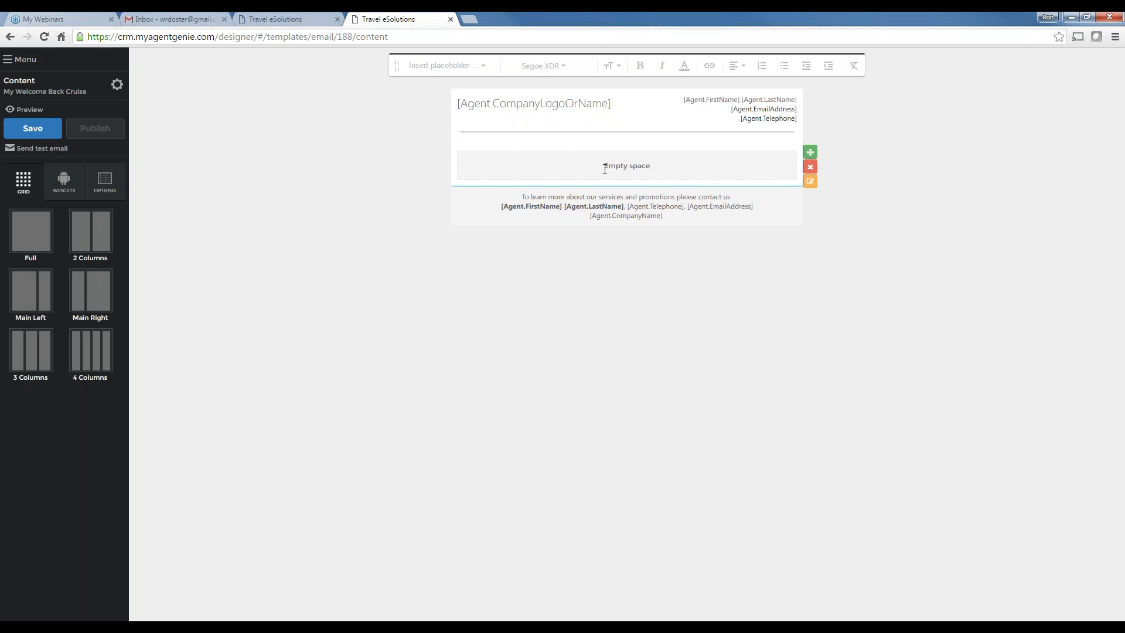
click(64, 181)
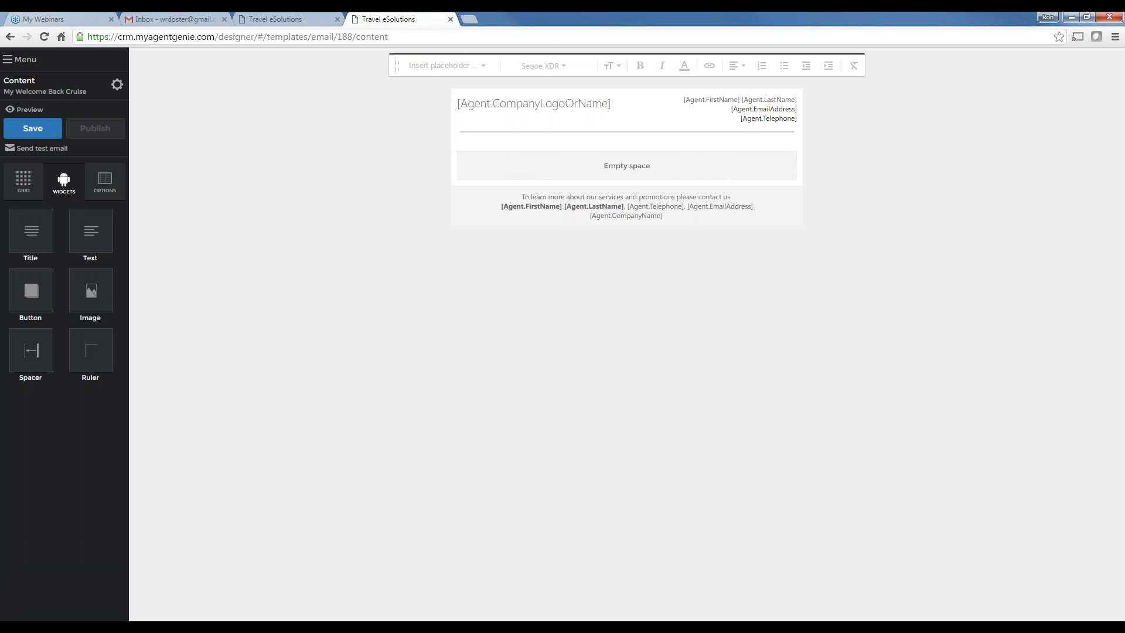
Place an Image block in the row and fill it with the WelcomeHome beach image from My images
drag(104, 291, 644, 169)
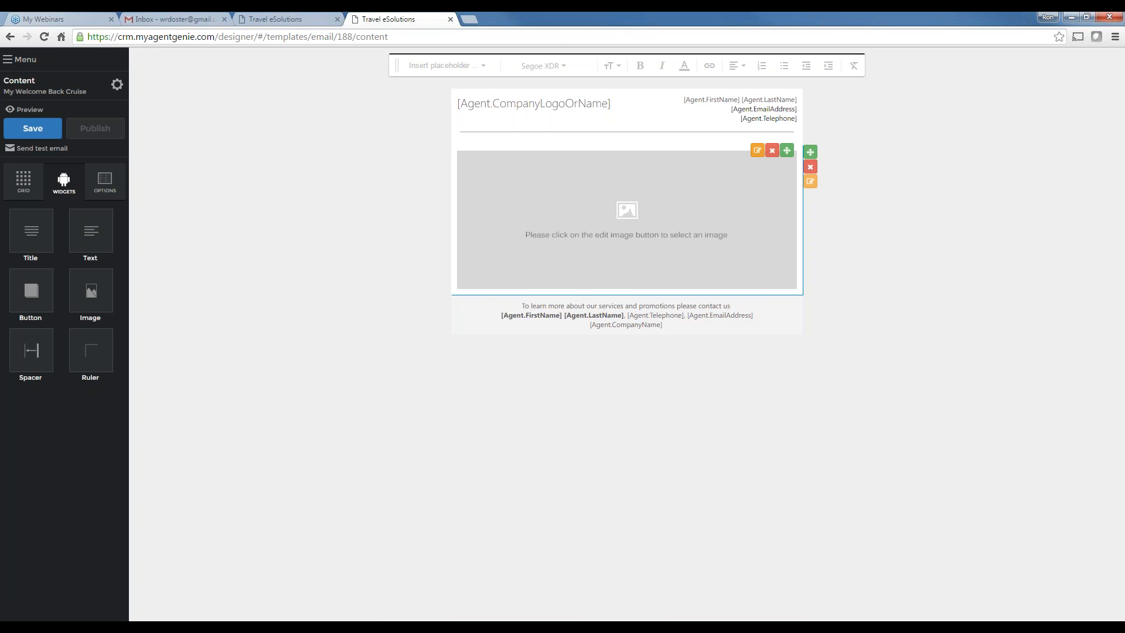
click(757, 151)
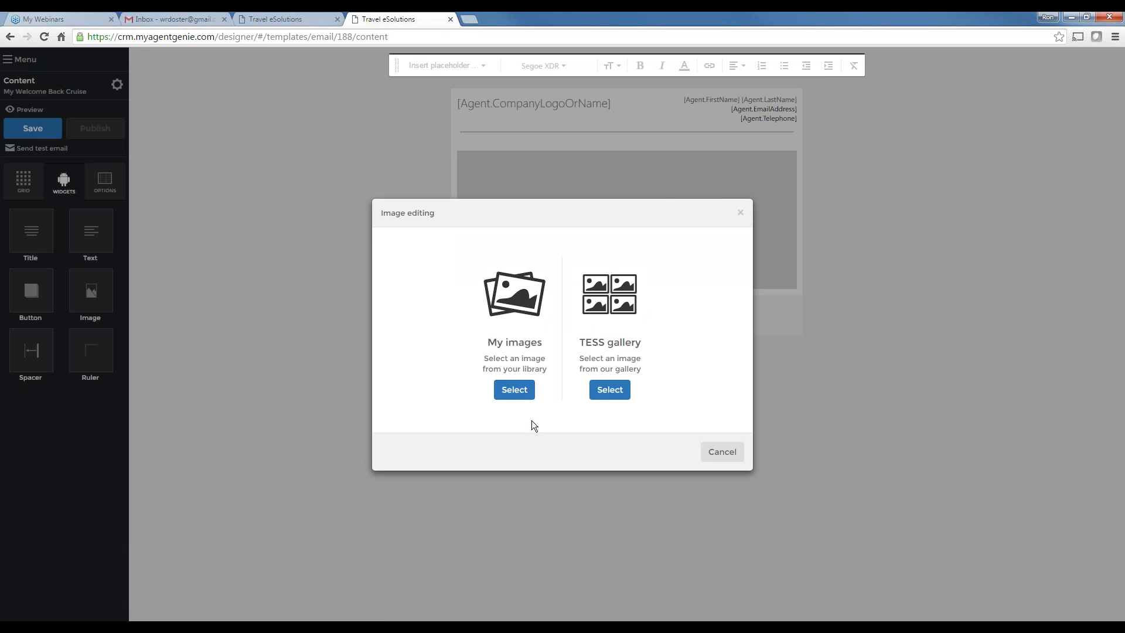
click(520, 397)
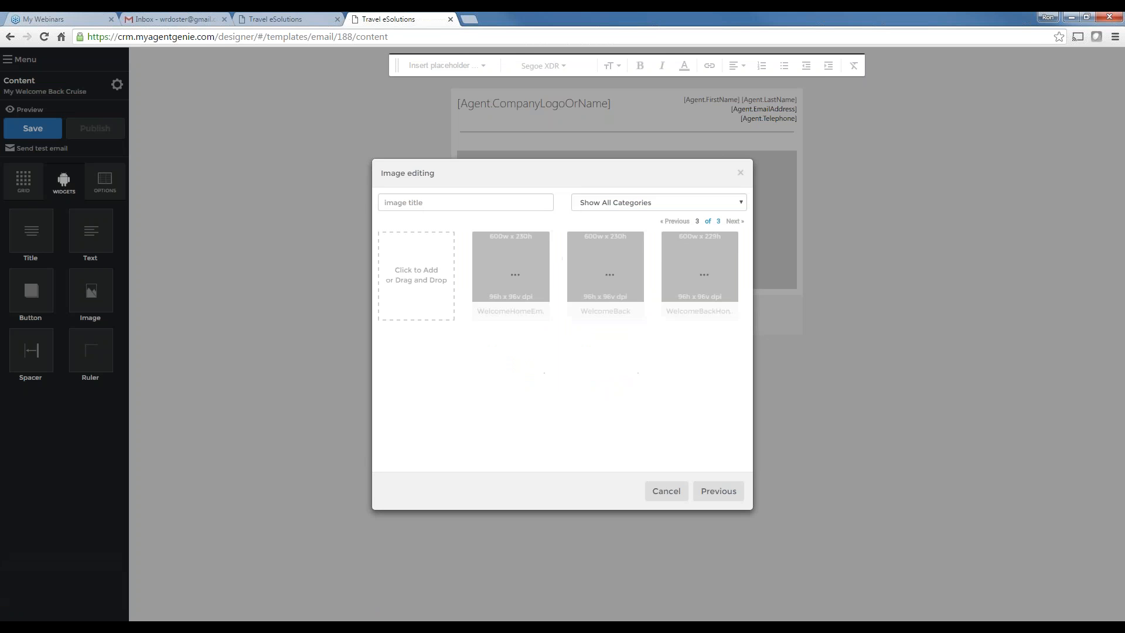
mouse_move(523, 298)
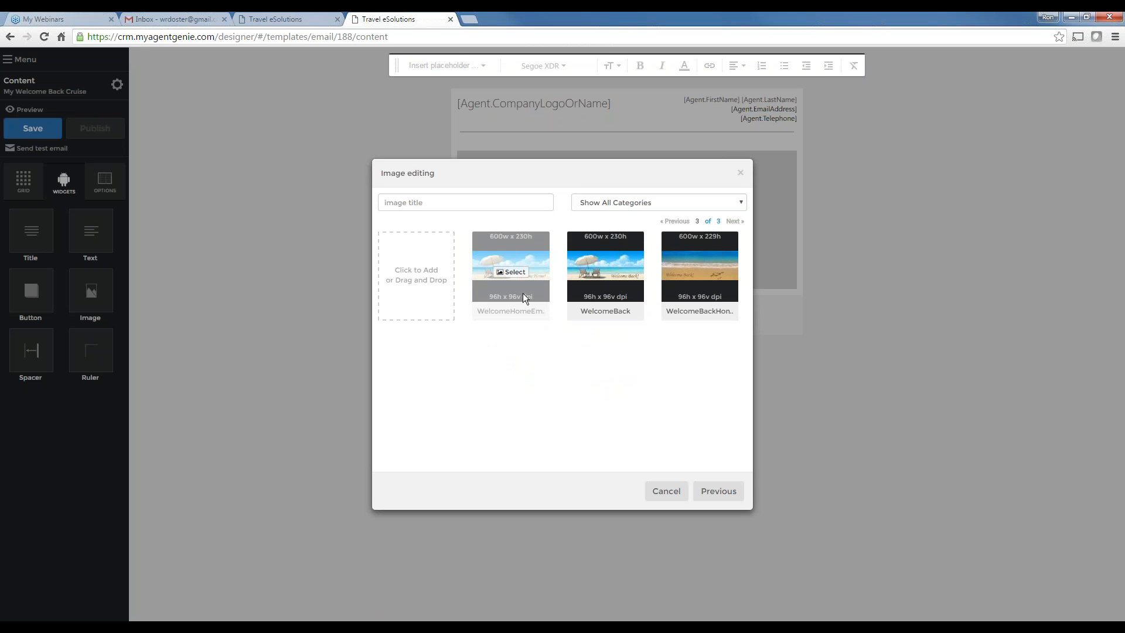
click(513, 273)
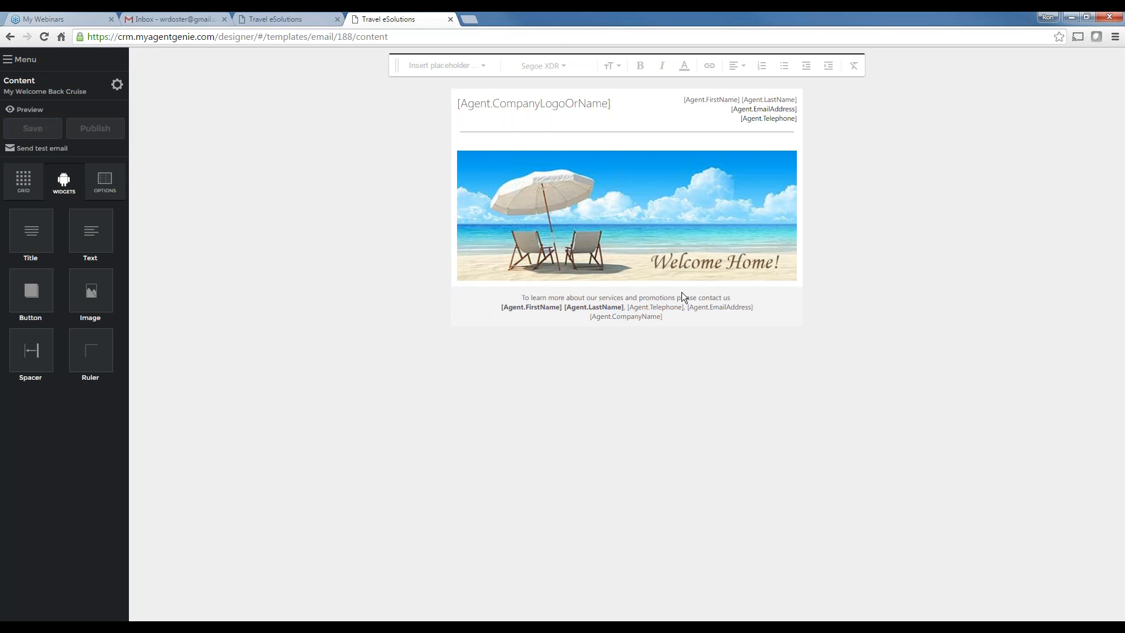
Add a Full grid row beneath the beach banner
click(23, 181)
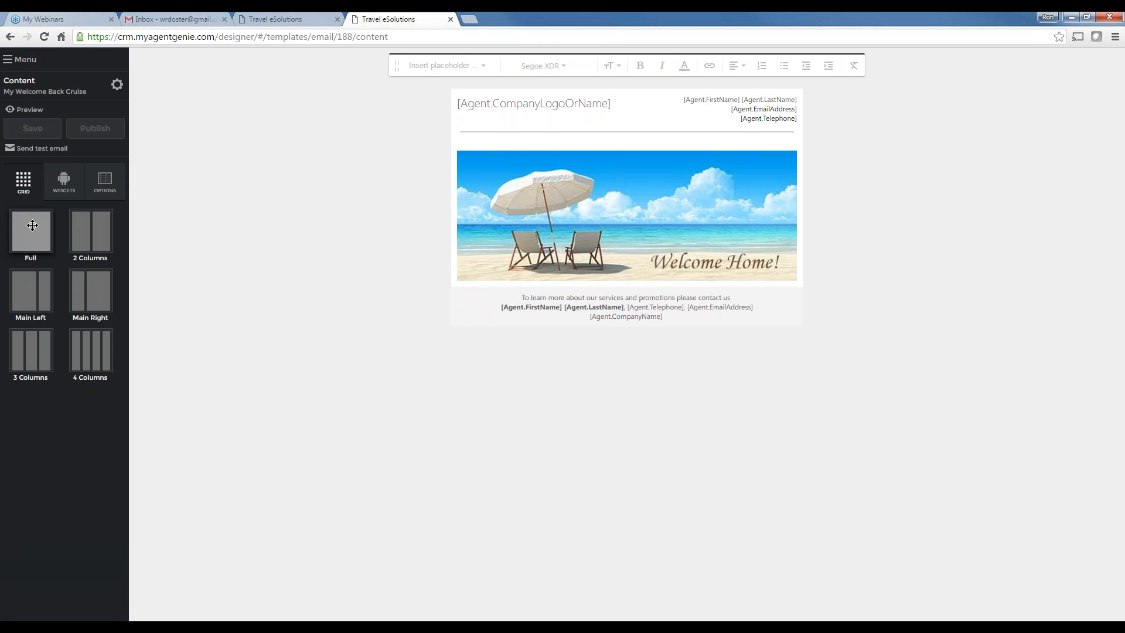
drag(32, 225, 555, 256)
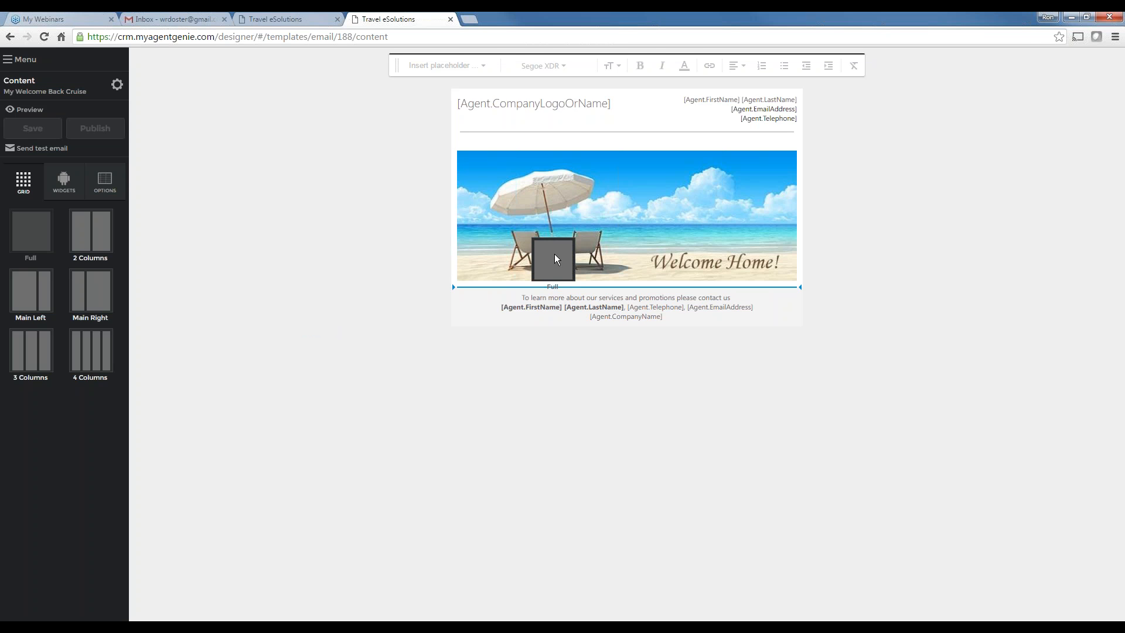
drag(555, 254, 554, 253)
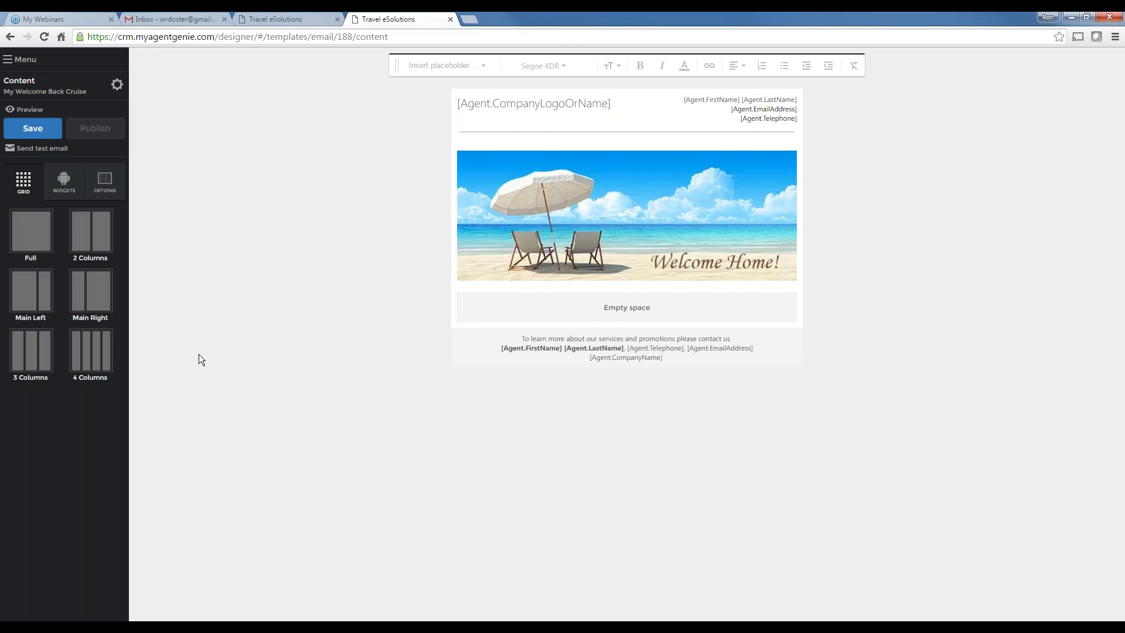
Add a Title block reading 'Dear' plus the Client First Name placeholder
click(64, 179)
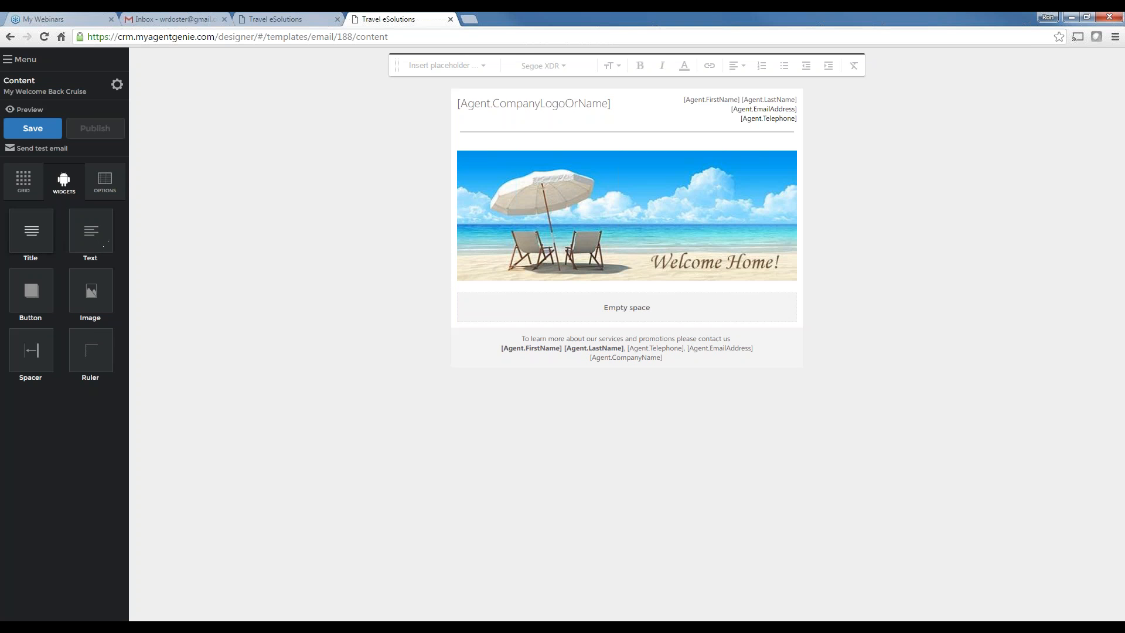
drag(31, 234, 517, 301)
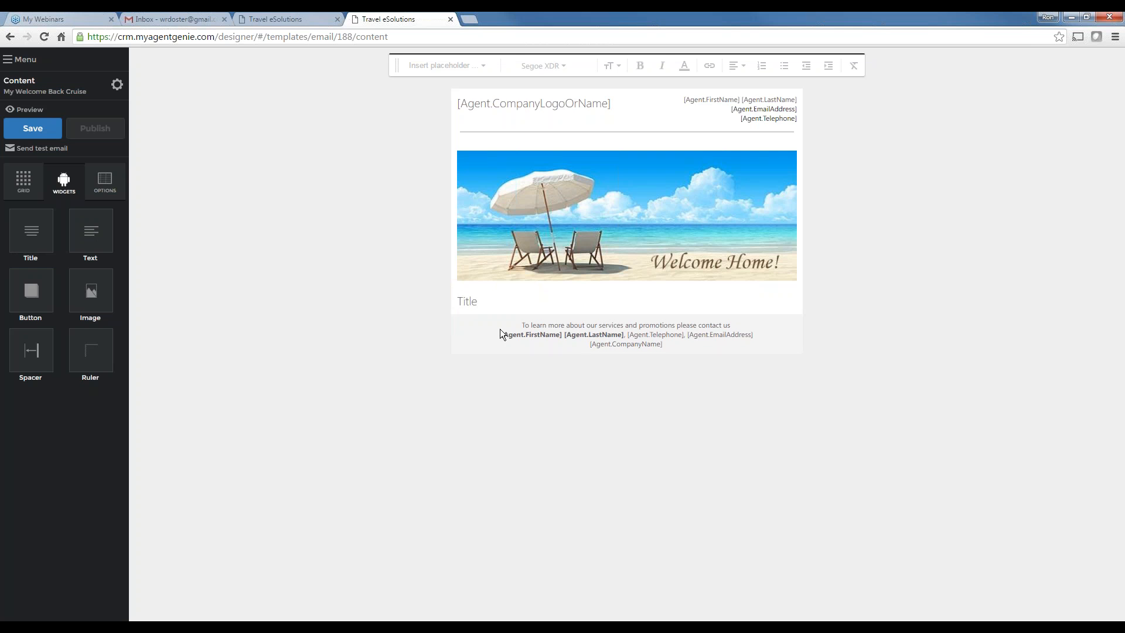
double_click(453, 305)
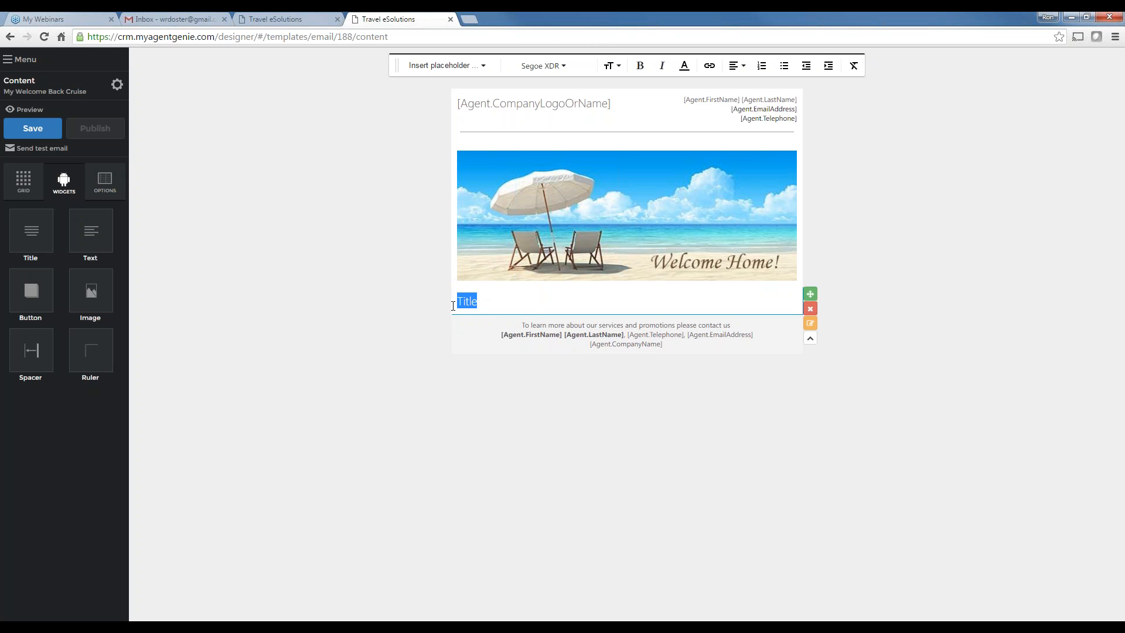
text(Dear)
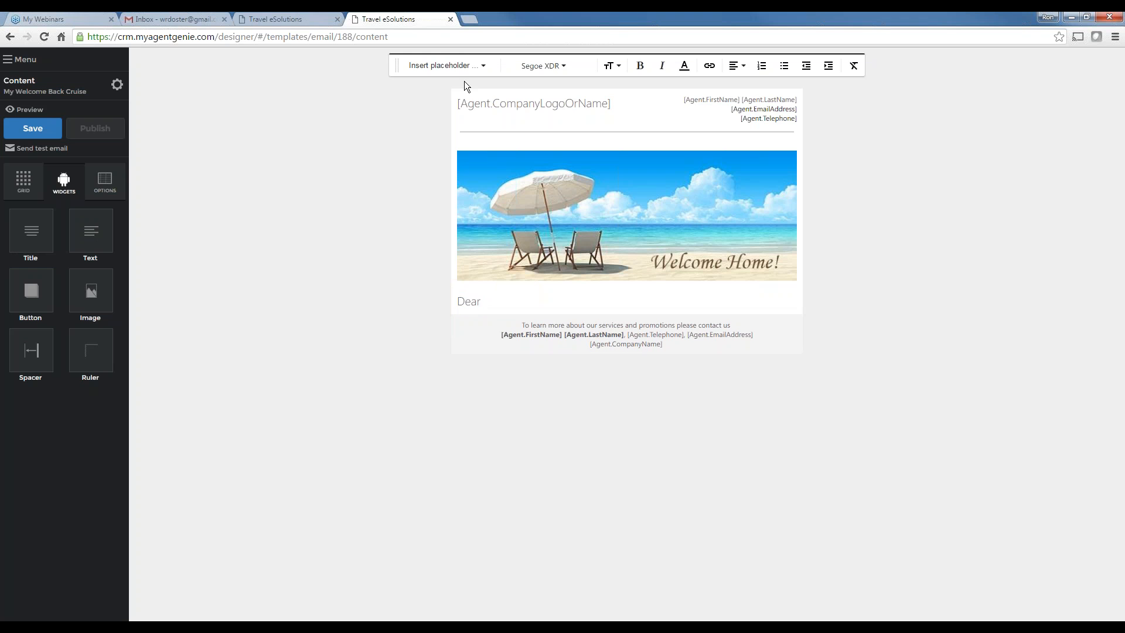
click(465, 65)
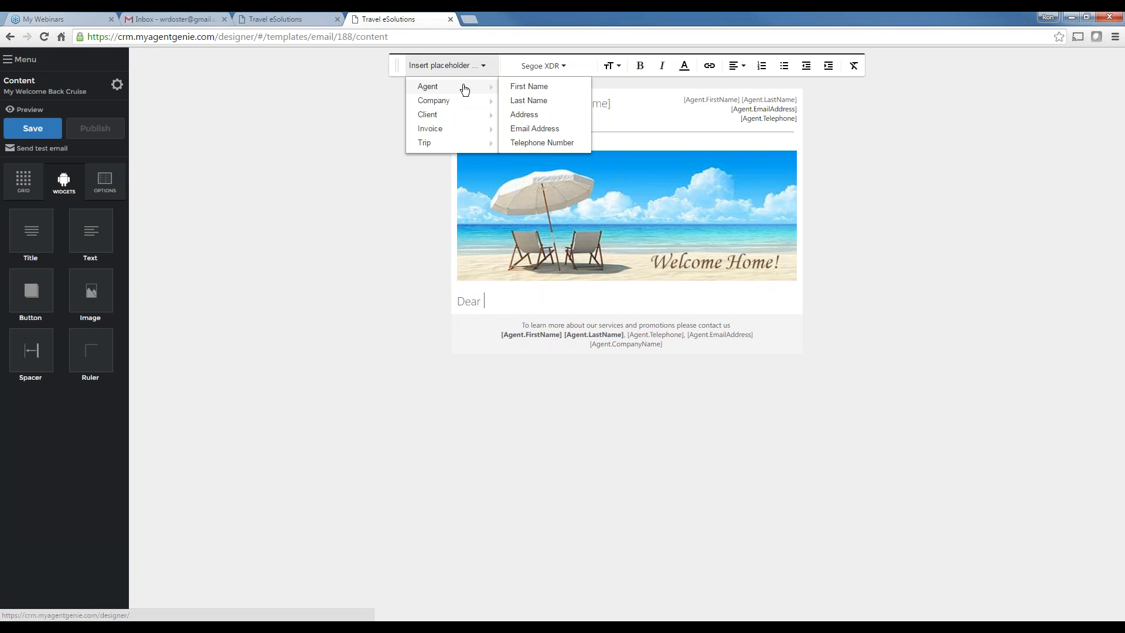
mouse_move(460, 115)
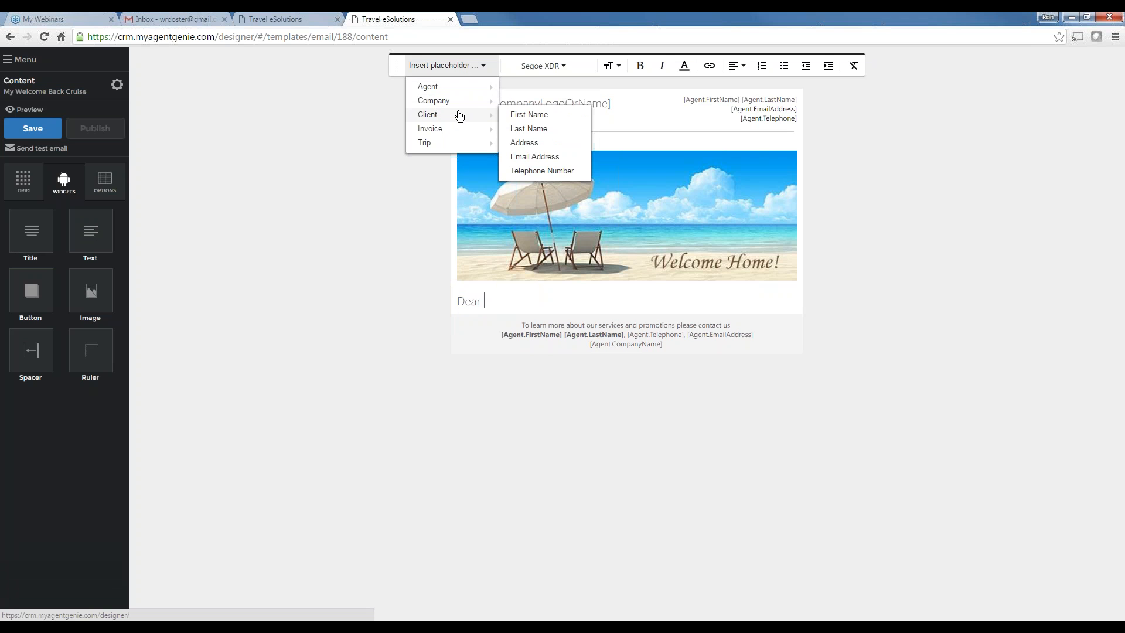
click(540, 117)
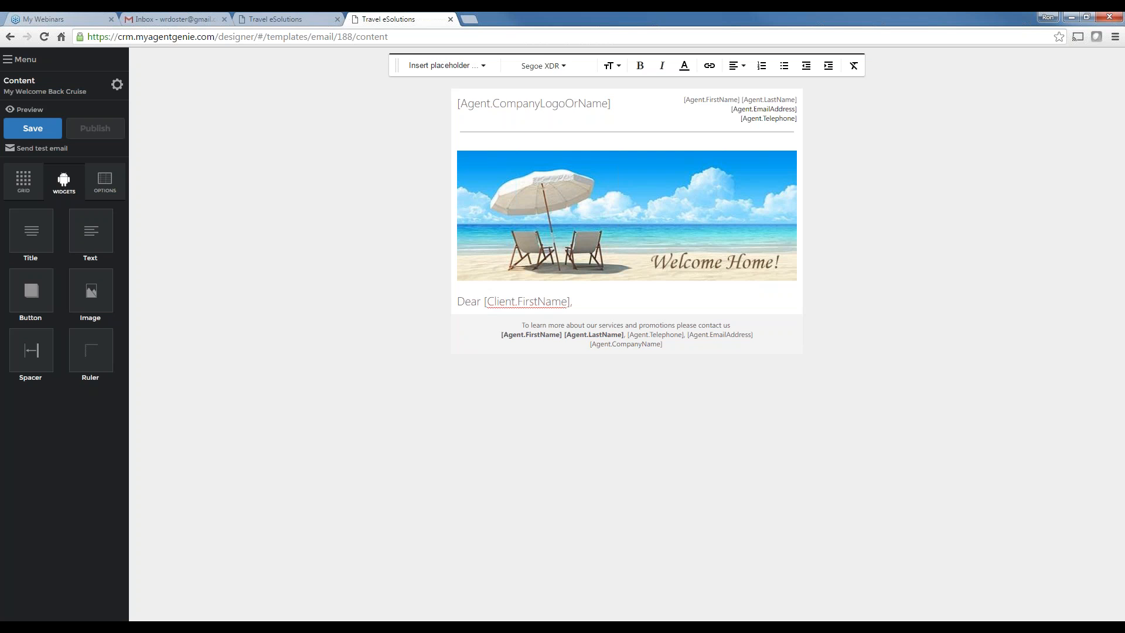
click(23, 181)
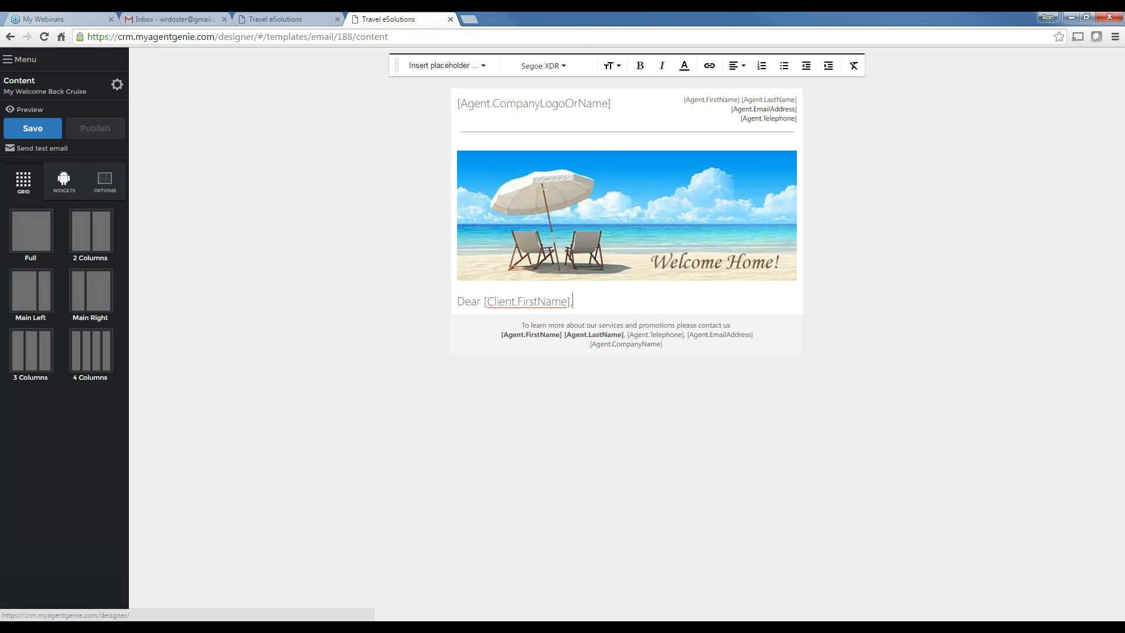
Add a Text block row reading 'Here is where you would type what you would like to say'
drag(30, 232, 586, 334)
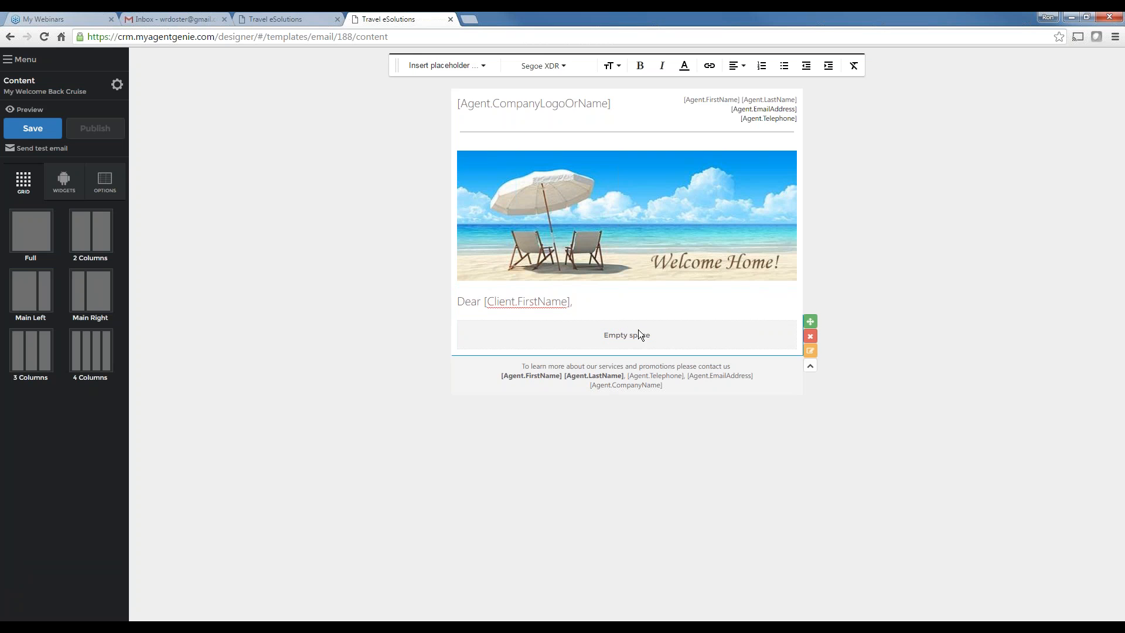
click(64, 181)
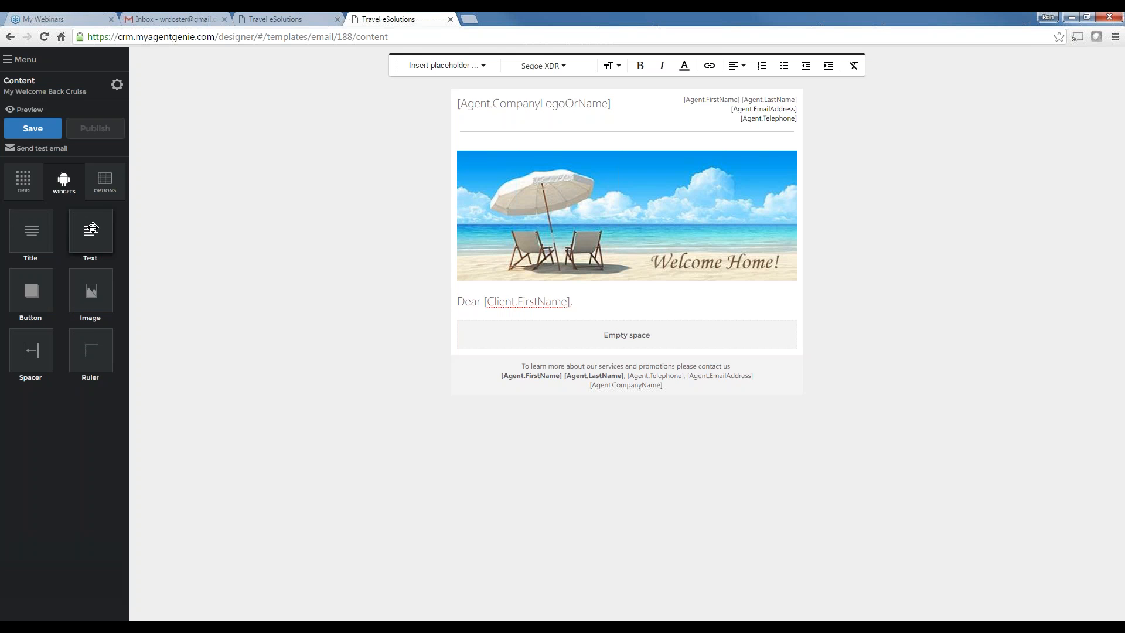
drag(91, 231, 575, 328)
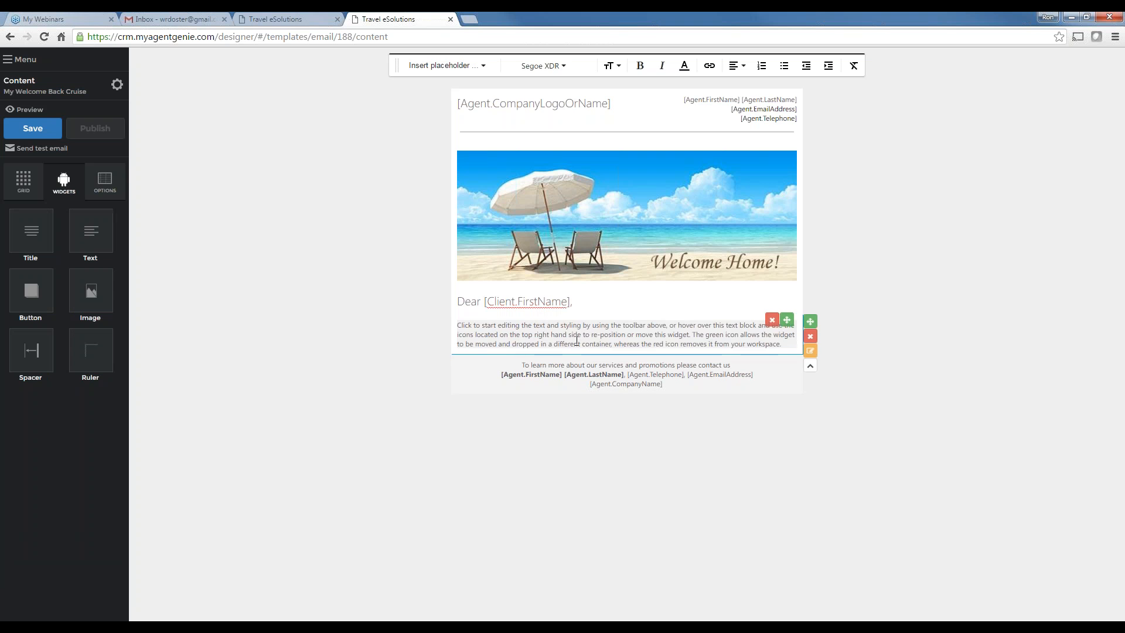
drag(784, 341, 451, 328)
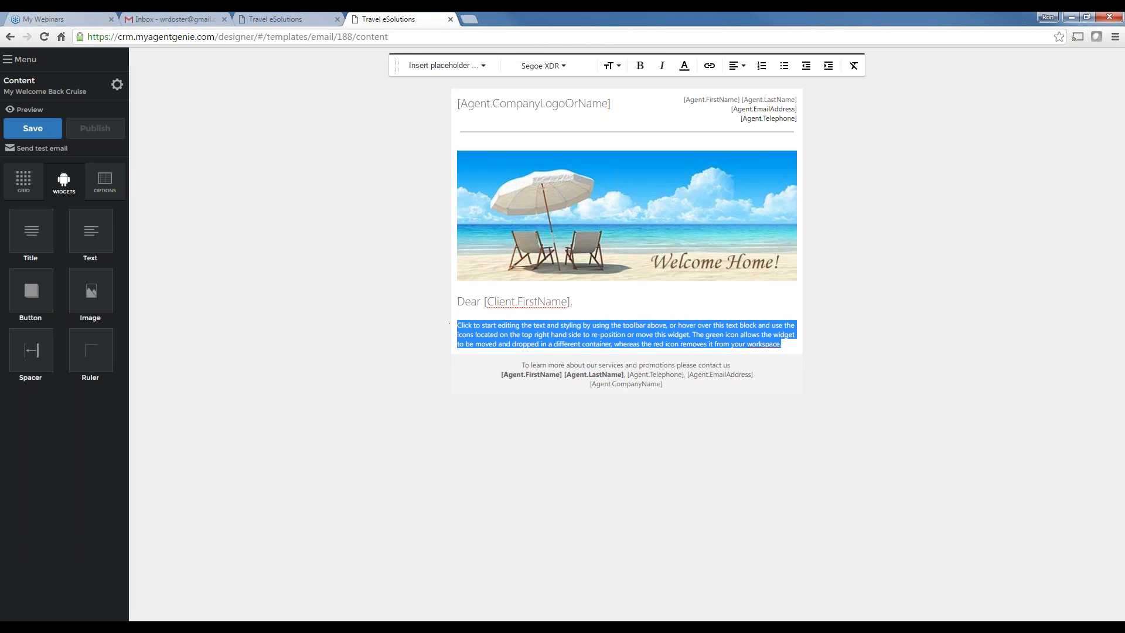
text(Here i)
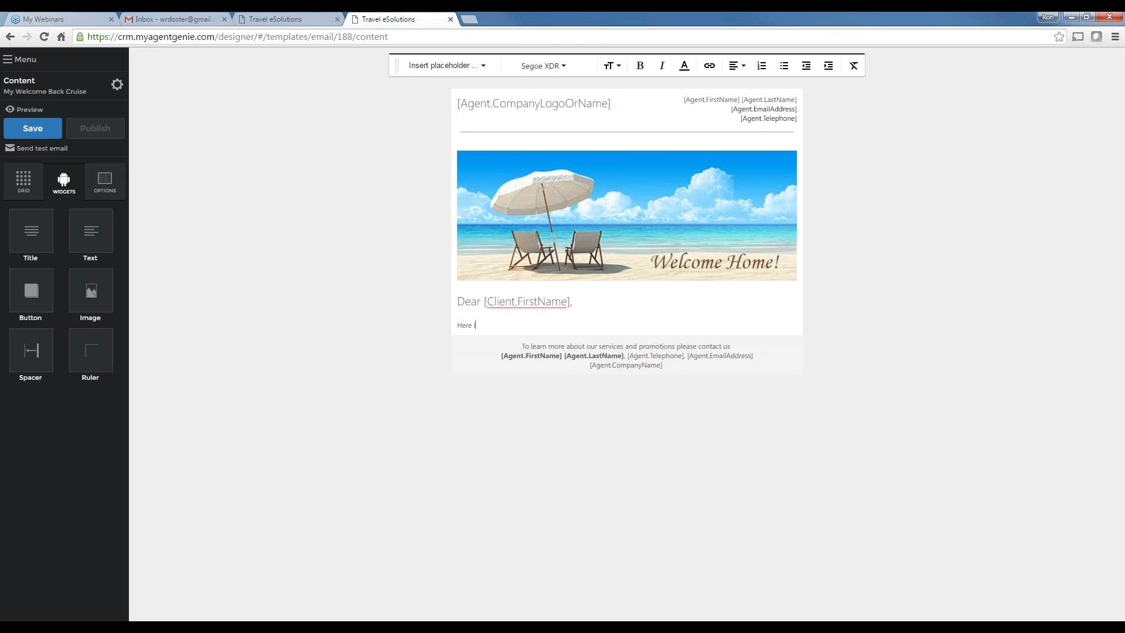
text(s where you would type what you would like to )
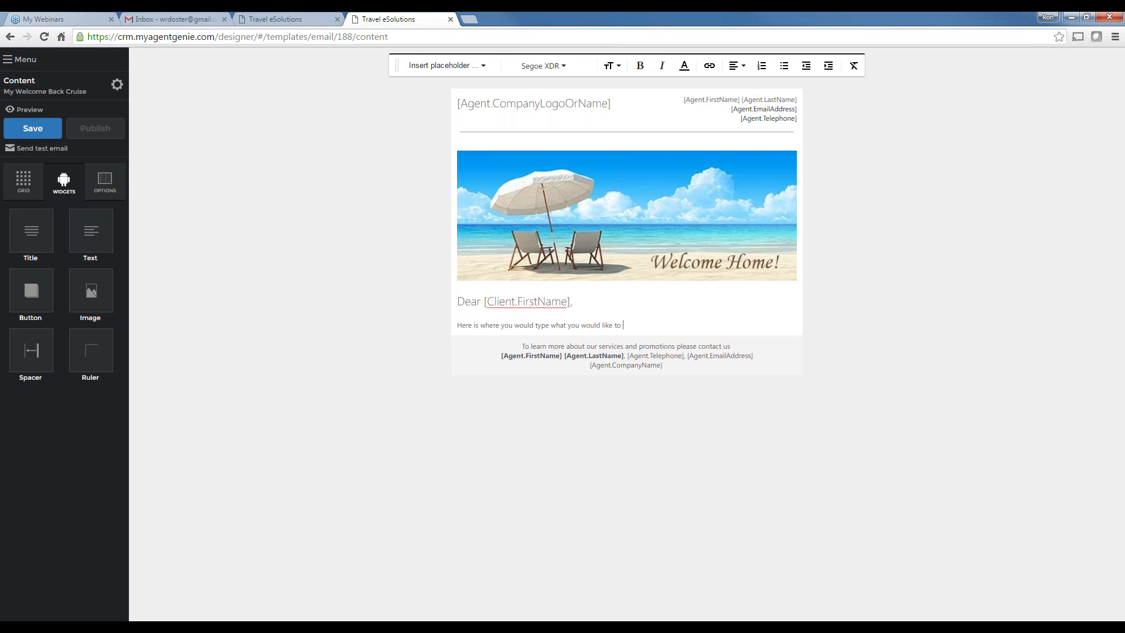
text(say.)
After a blank line, add 'Best regards,' and leave lines for the signature
key(Return)
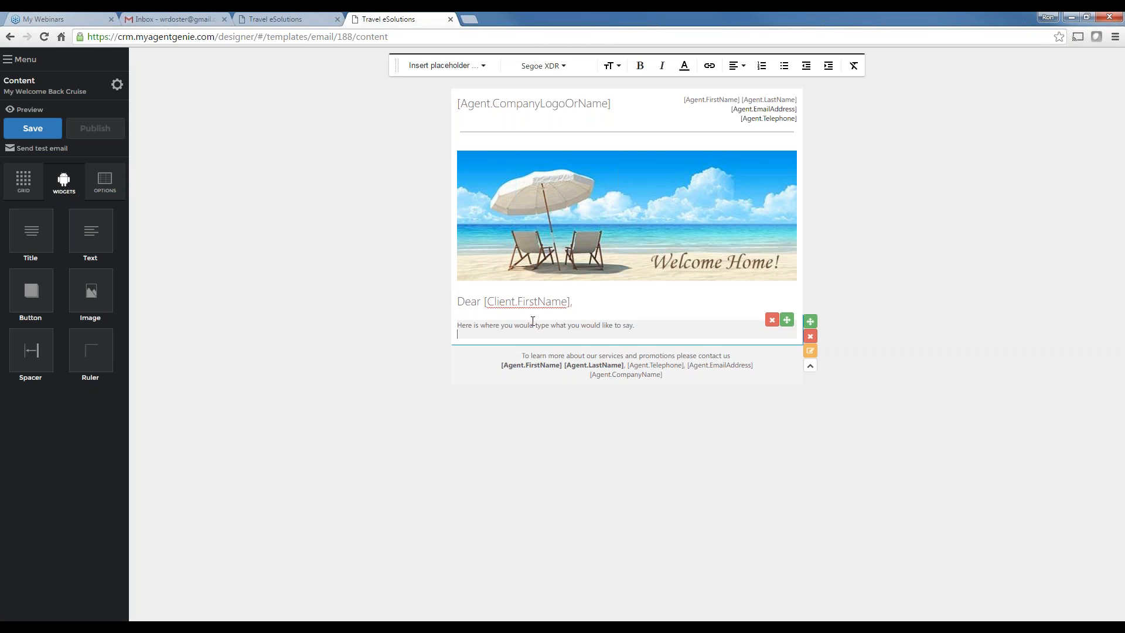
key(Return)
text(Best)
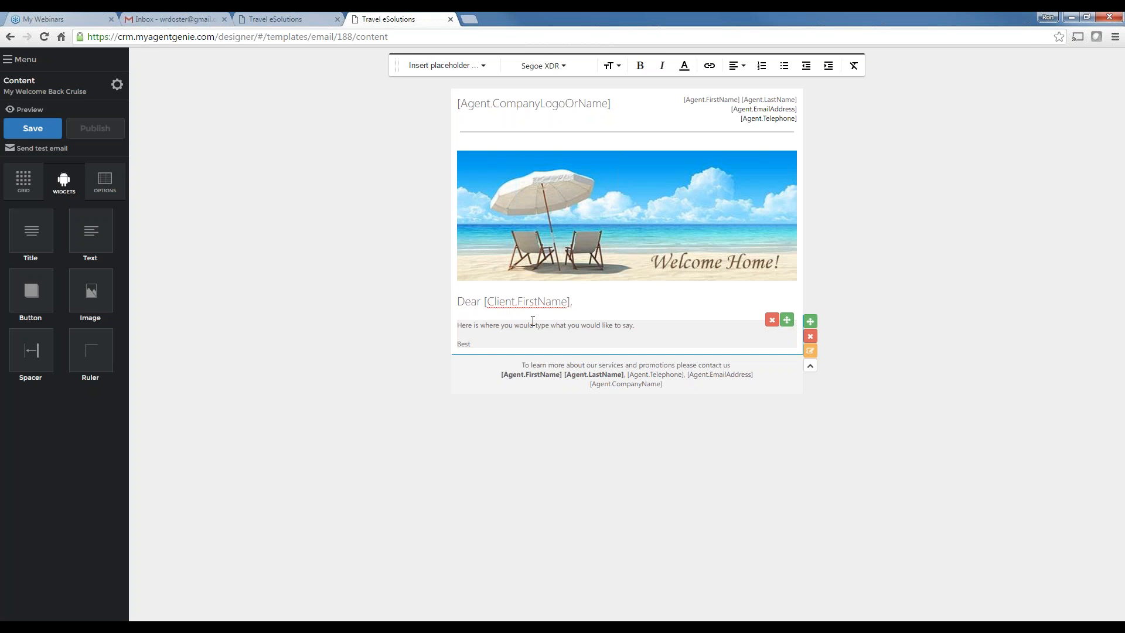
text( regards,)
key(Return)
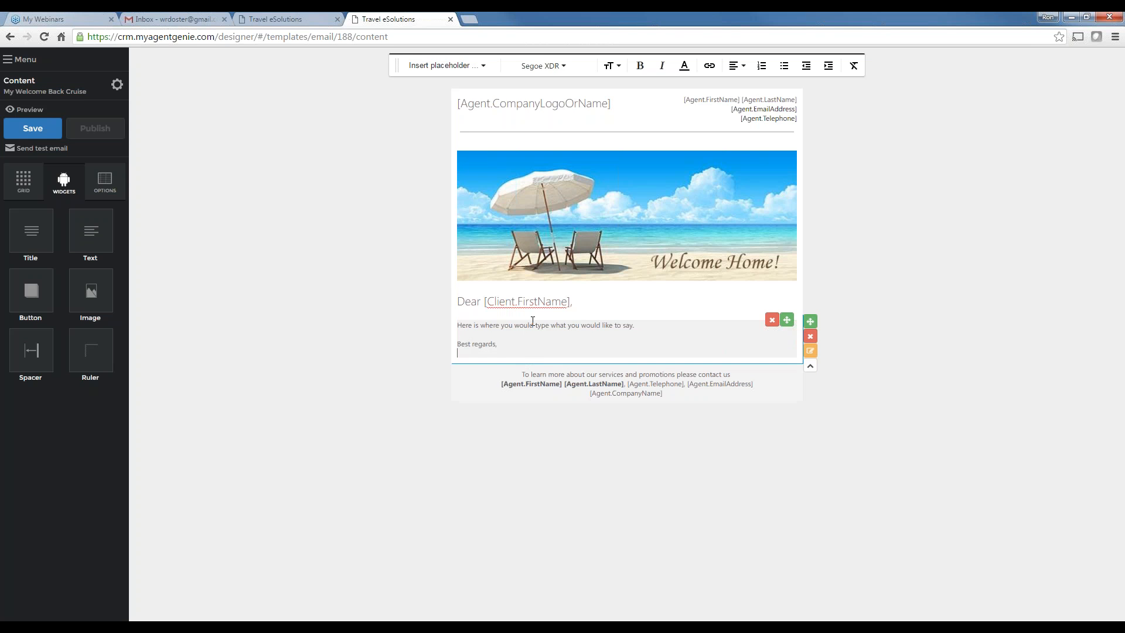
key(Return)
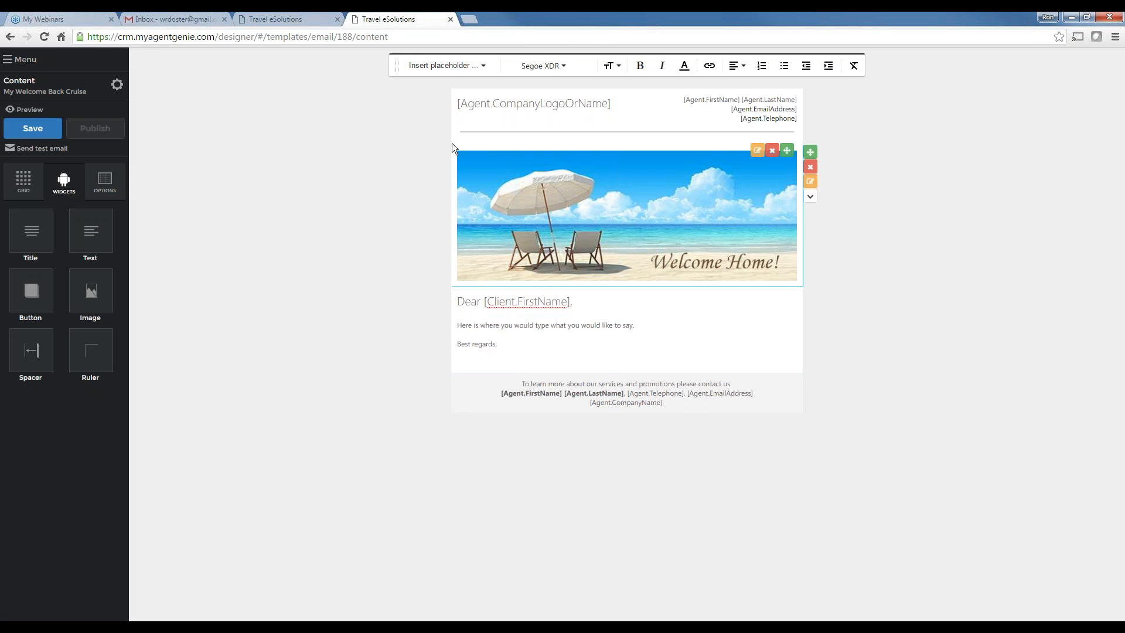
Insert [Agent.FirstName] [Agent.LastName] placeholders under 'Best regards,' and save the template
click(454, 65)
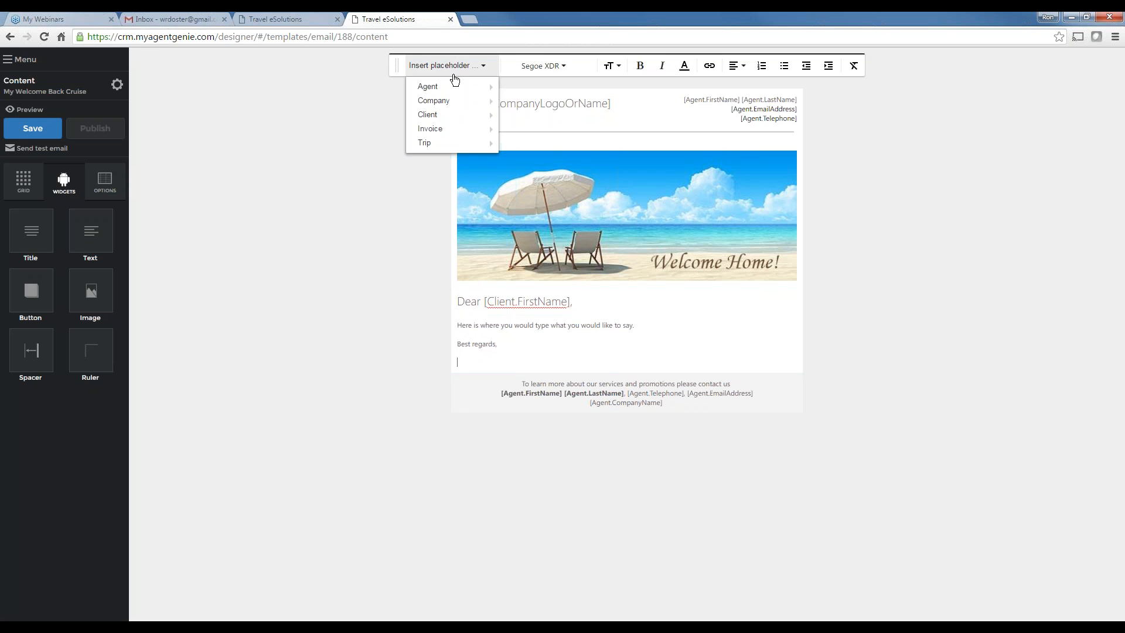
mouse_move(422, 86)
click(520, 86)
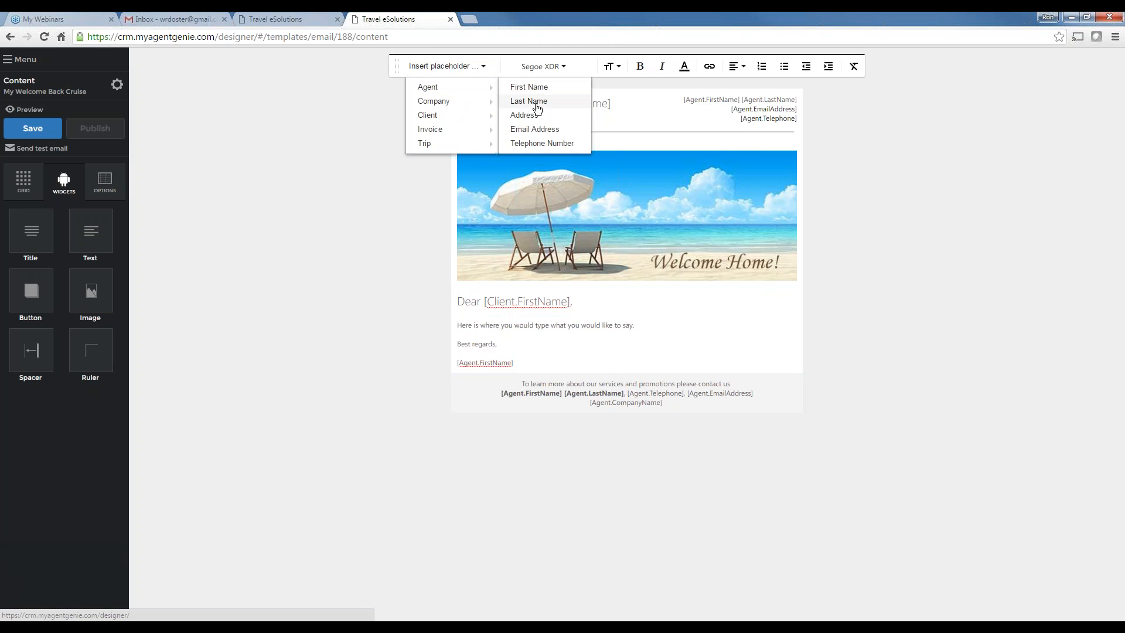
mouse_move(500, 100)
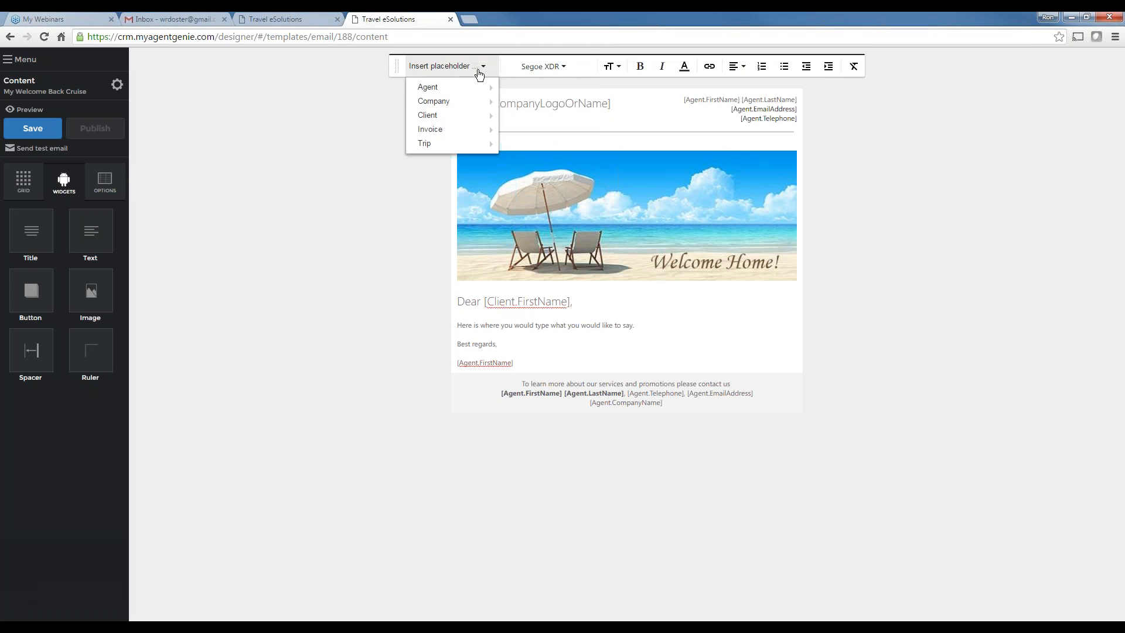
click(522, 101)
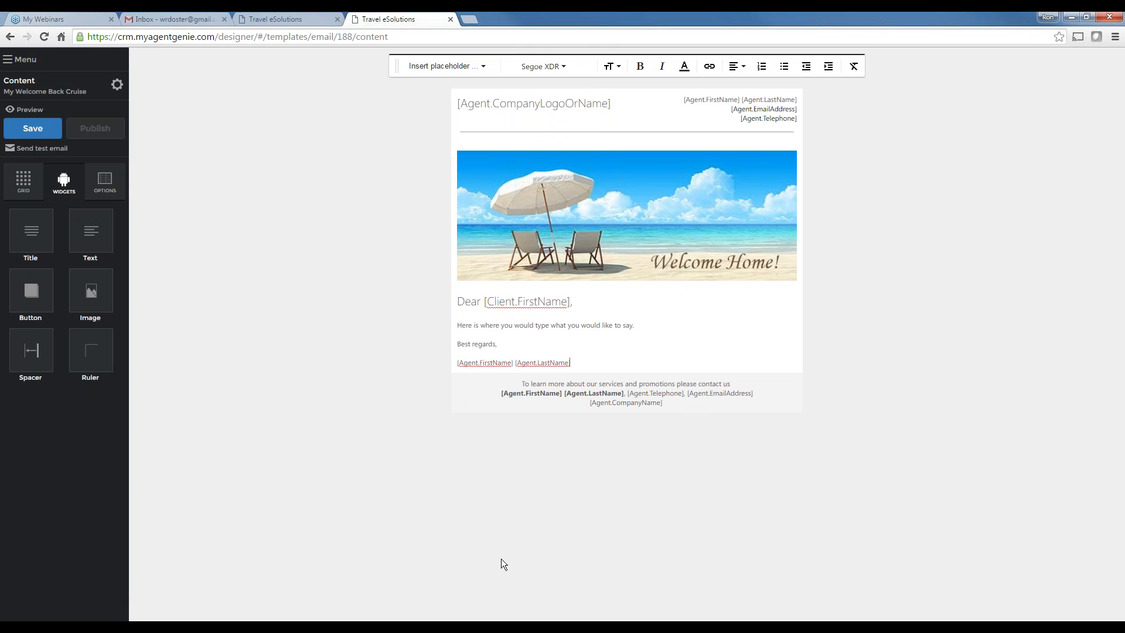
click(33, 131)
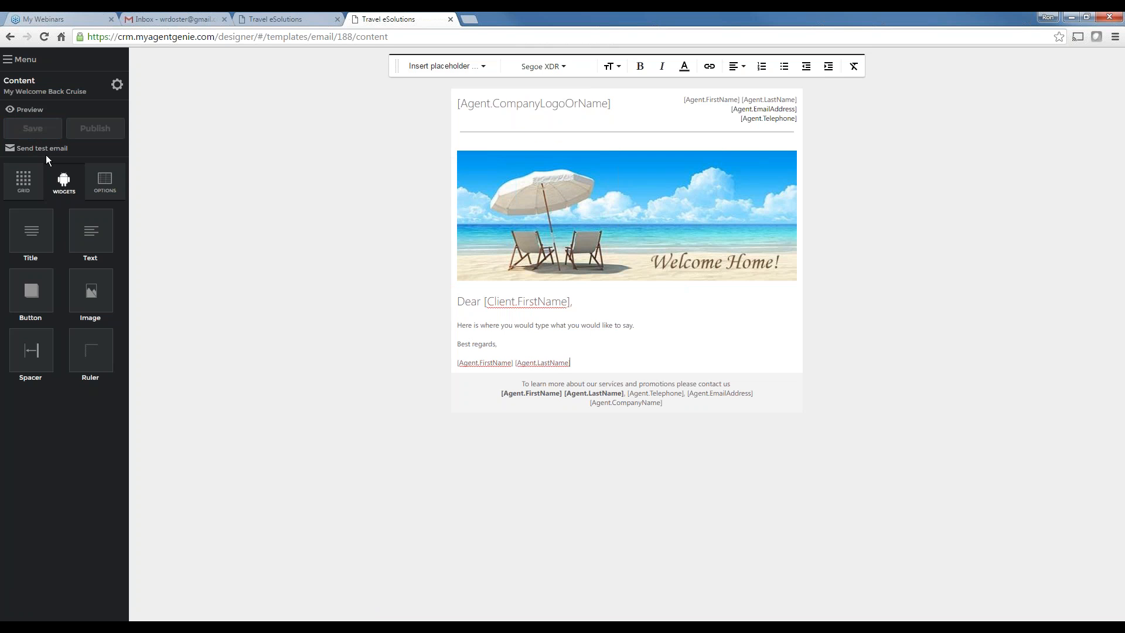
click(28, 110)
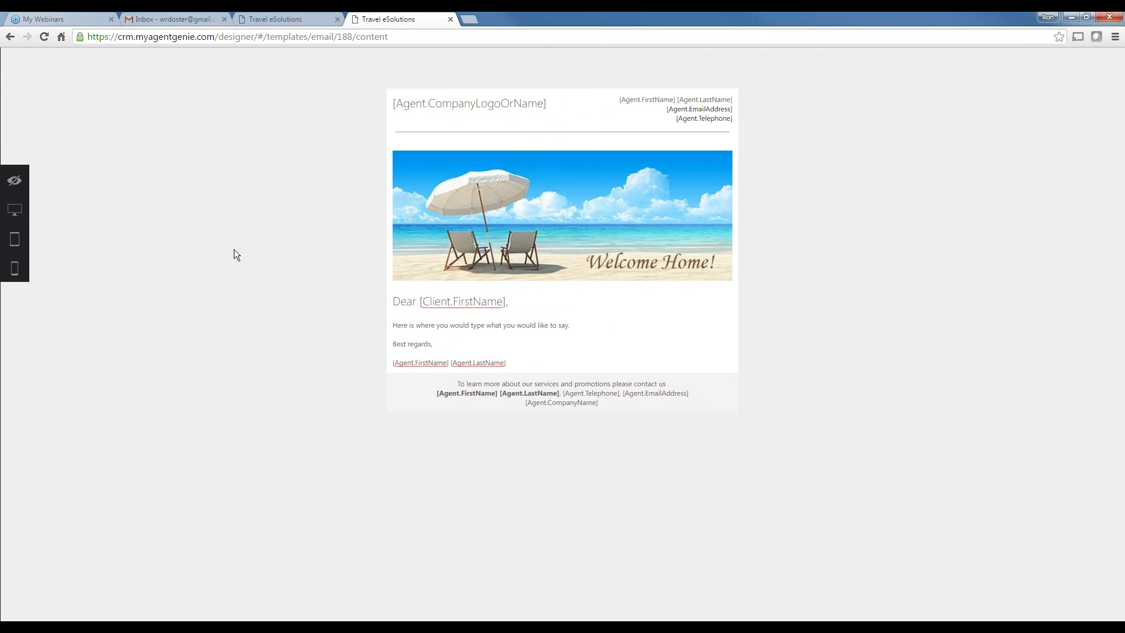
click(15, 182)
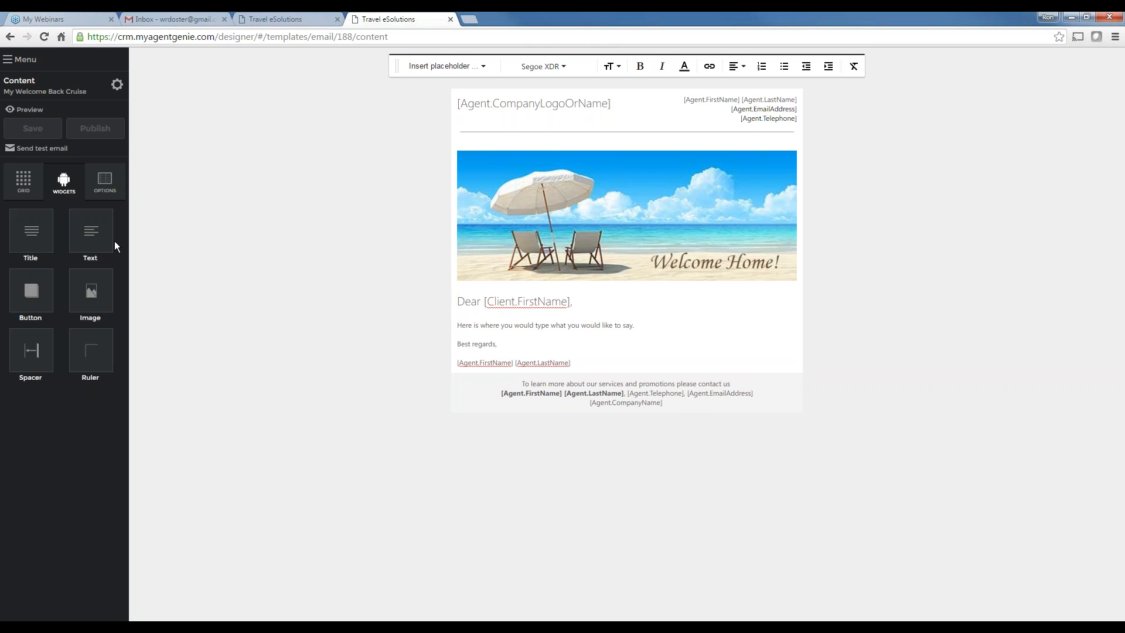
Go back to the Email Templates list, then switch to the Summer Cruise 2016 trip page
click(22, 60)
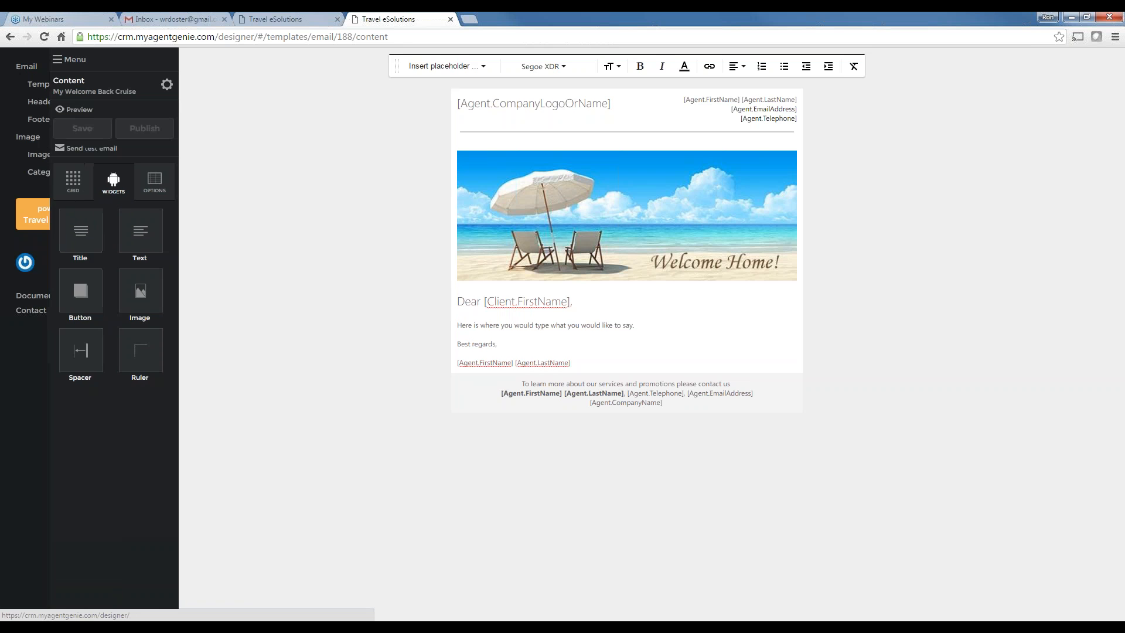
click(41, 84)
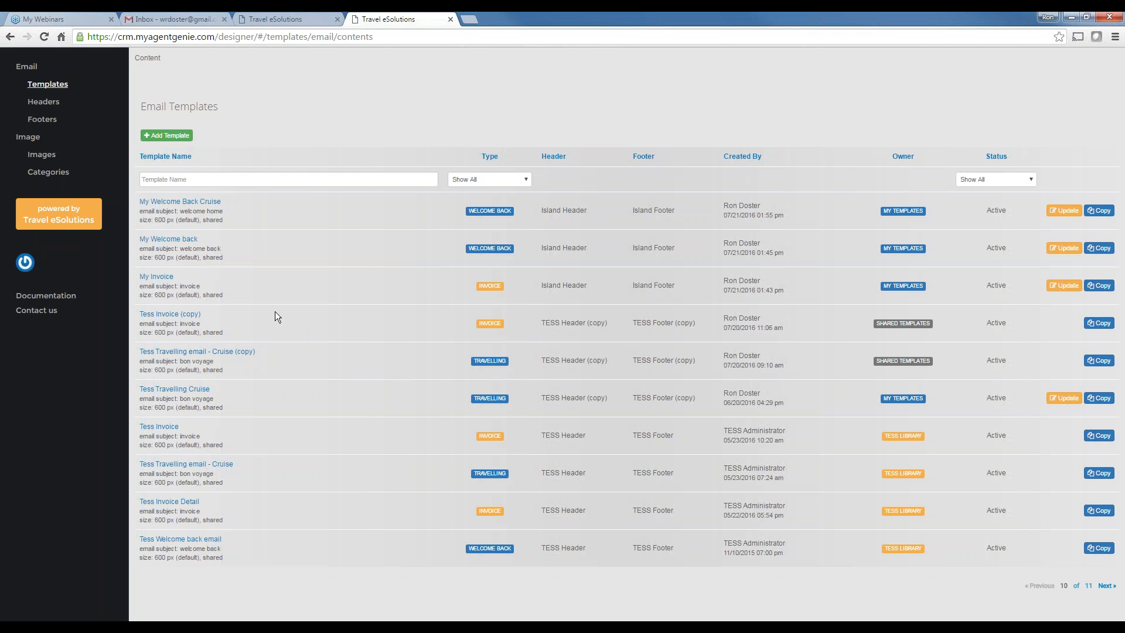
click(280, 20)
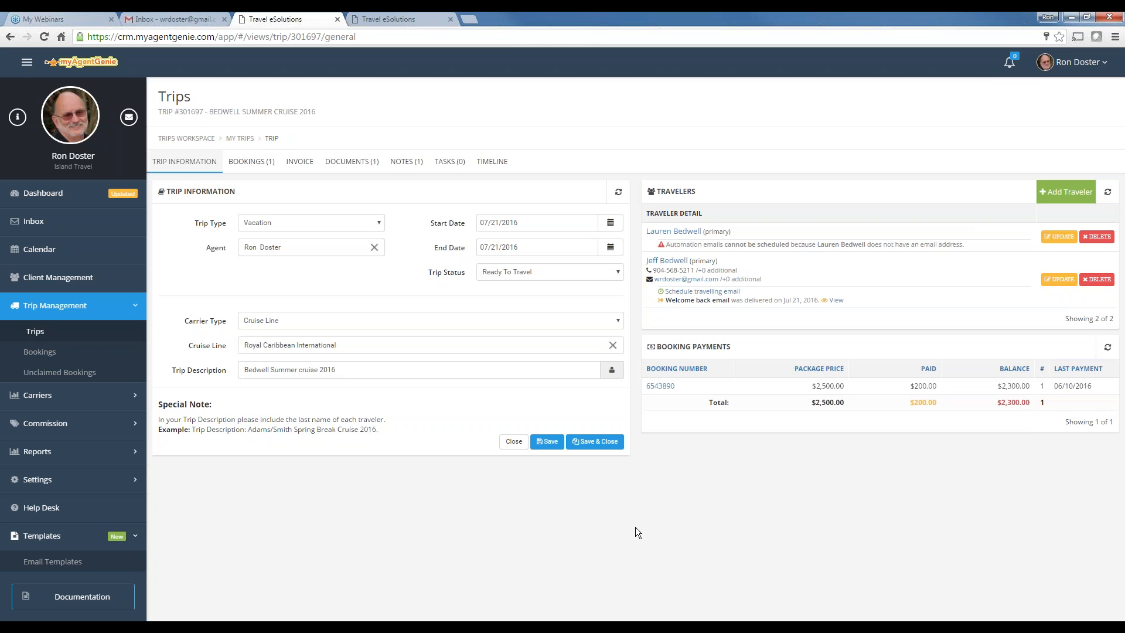
View the trip invoice: $2,500.00 package, $200.00 paid, $2,300.00 balance
click(298, 162)
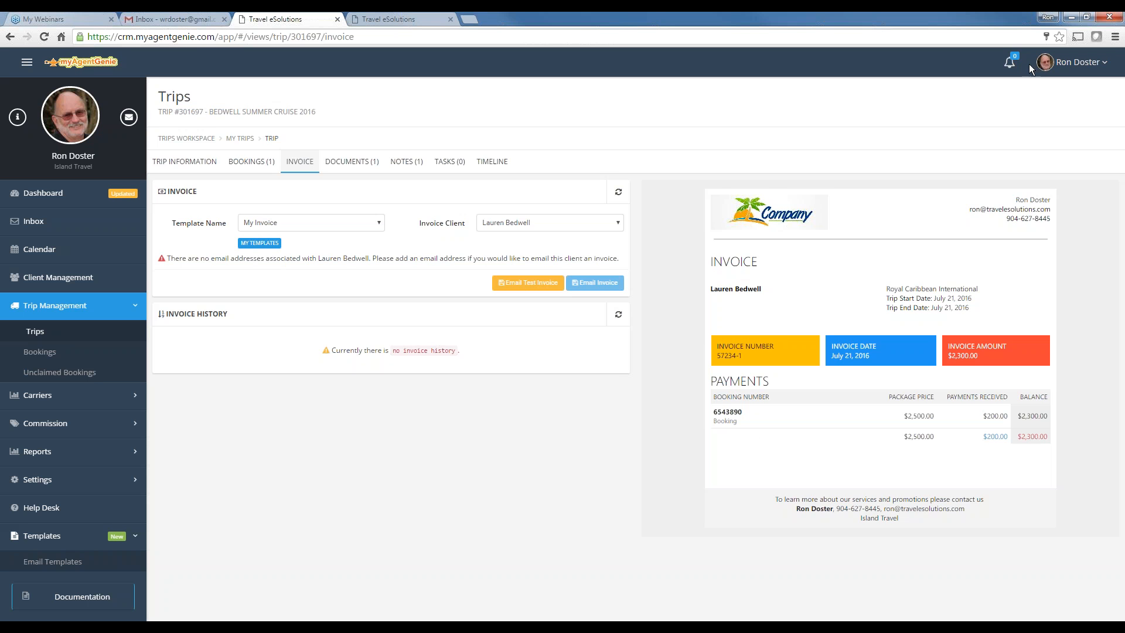
click(1080, 63)
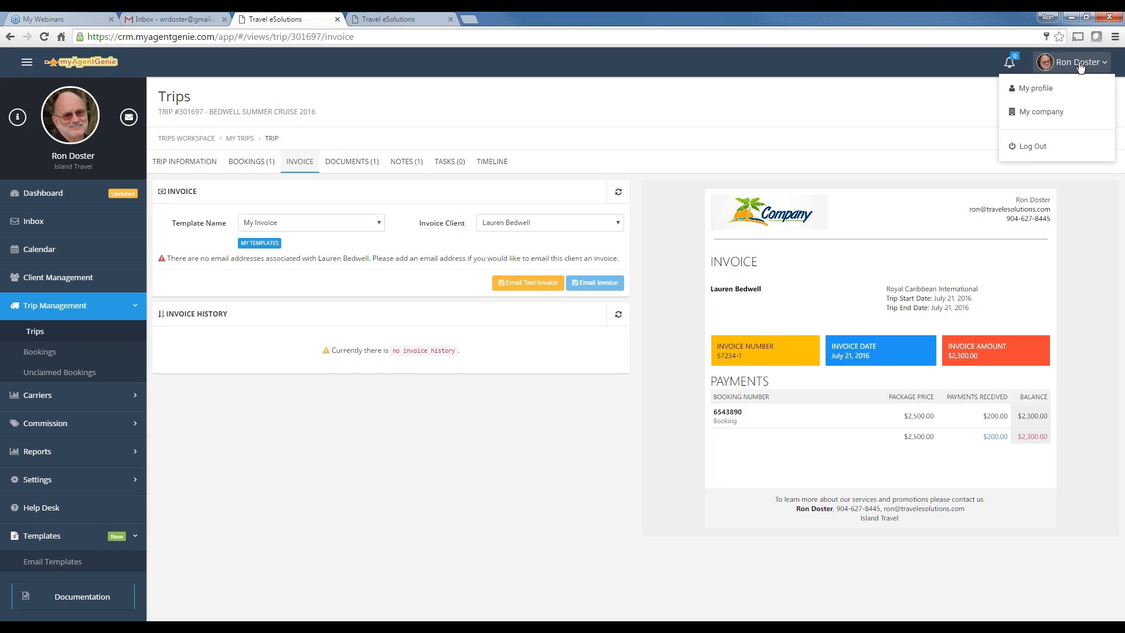
Review the Island Travel company information and its users, then return to Email Templates
click(1028, 116)
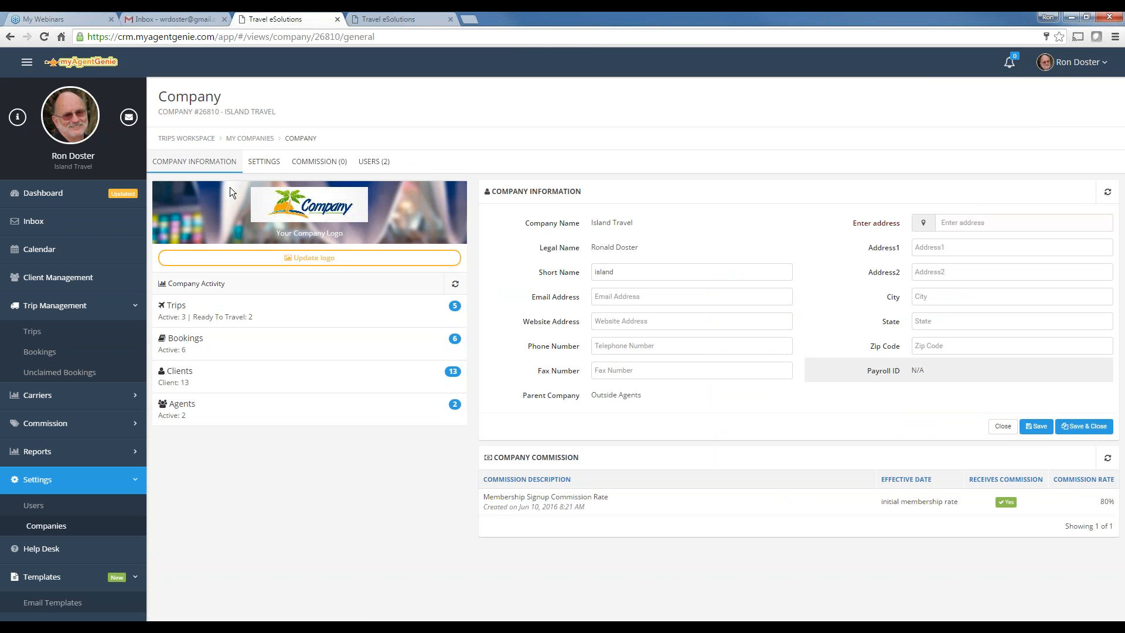
click(376, 166)
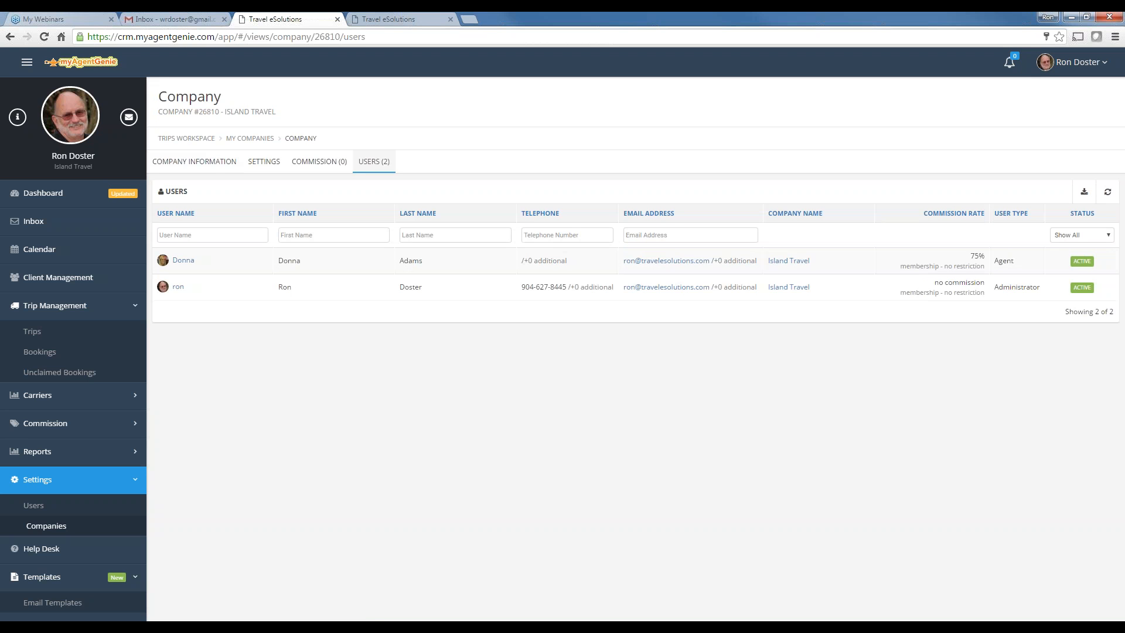
click(218, 169)
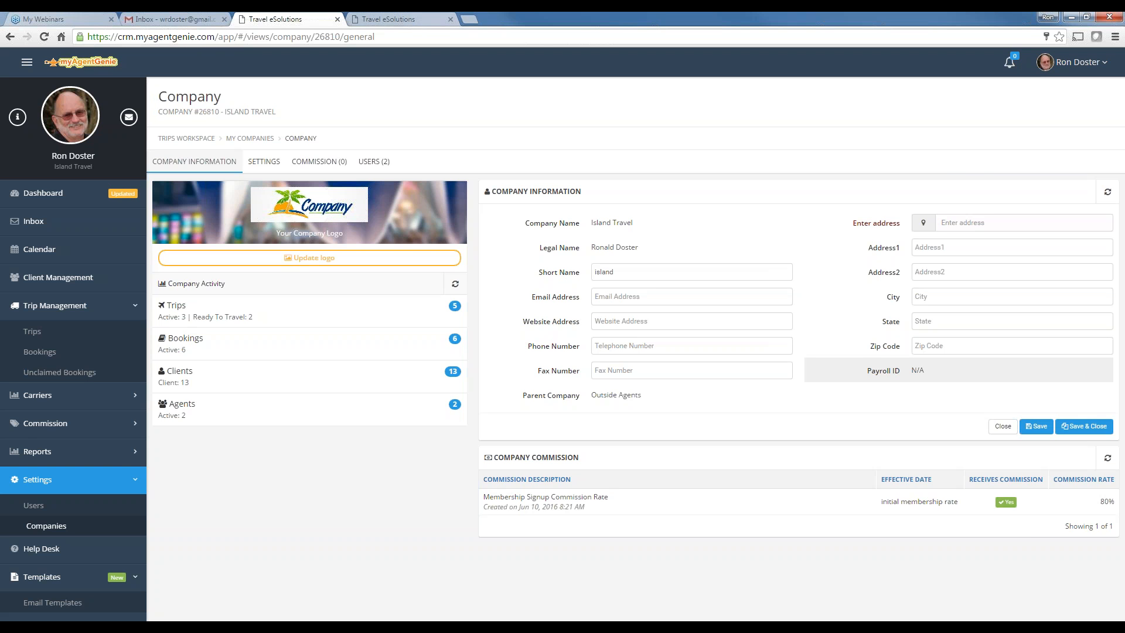
click(399, 19)
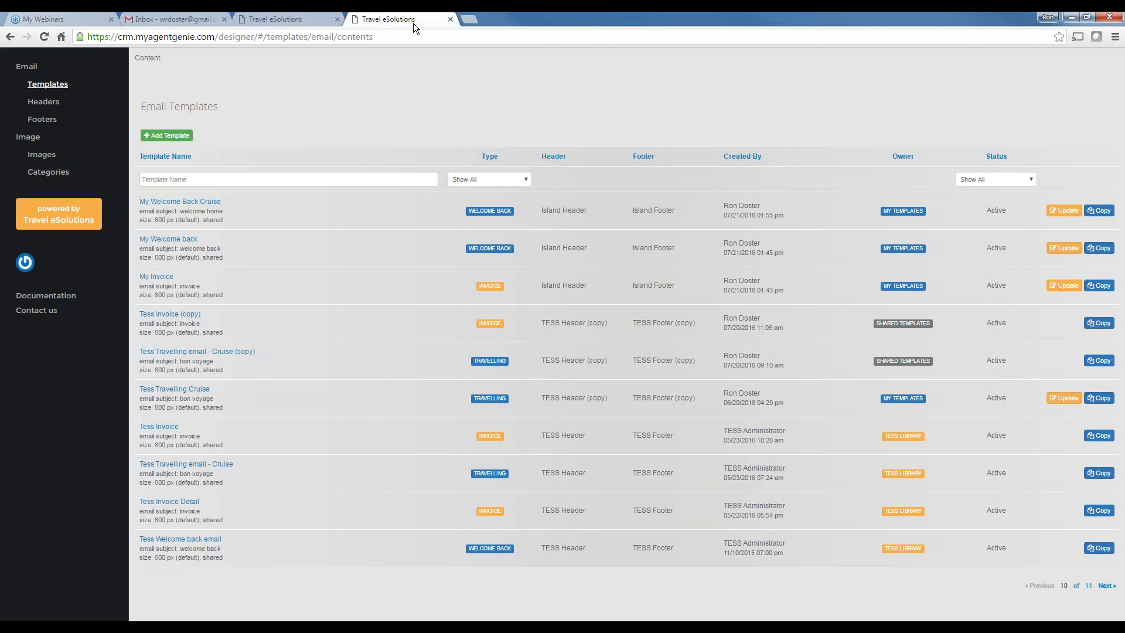
Reopen the My Welcome Back Cruise template, then return to the Island Travel company page
click(189, 203)
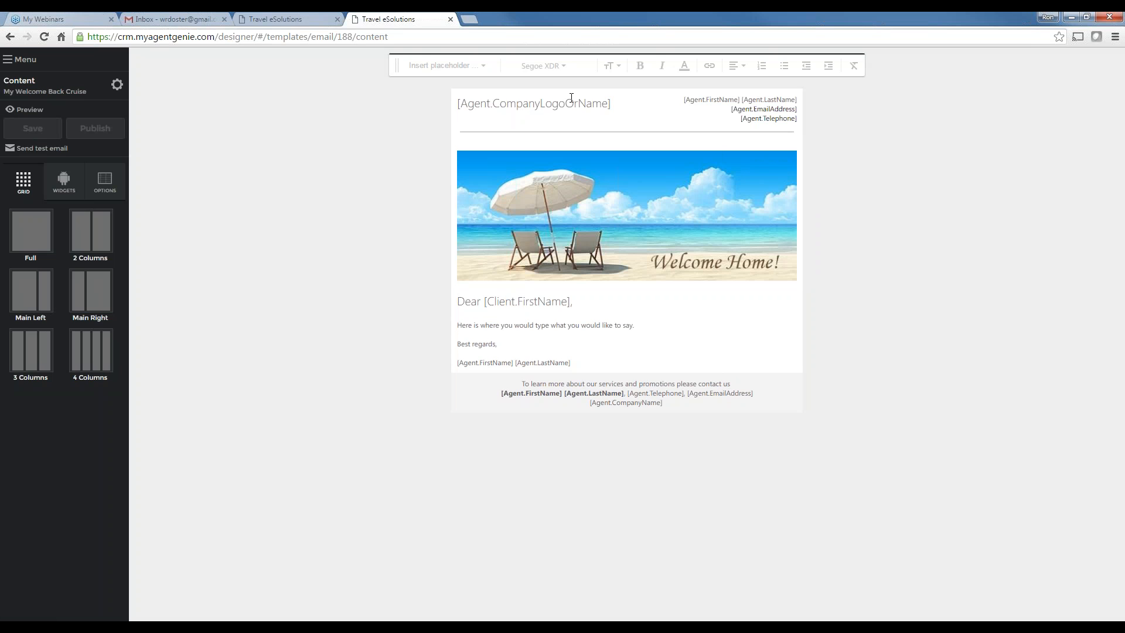
click(308, 19)
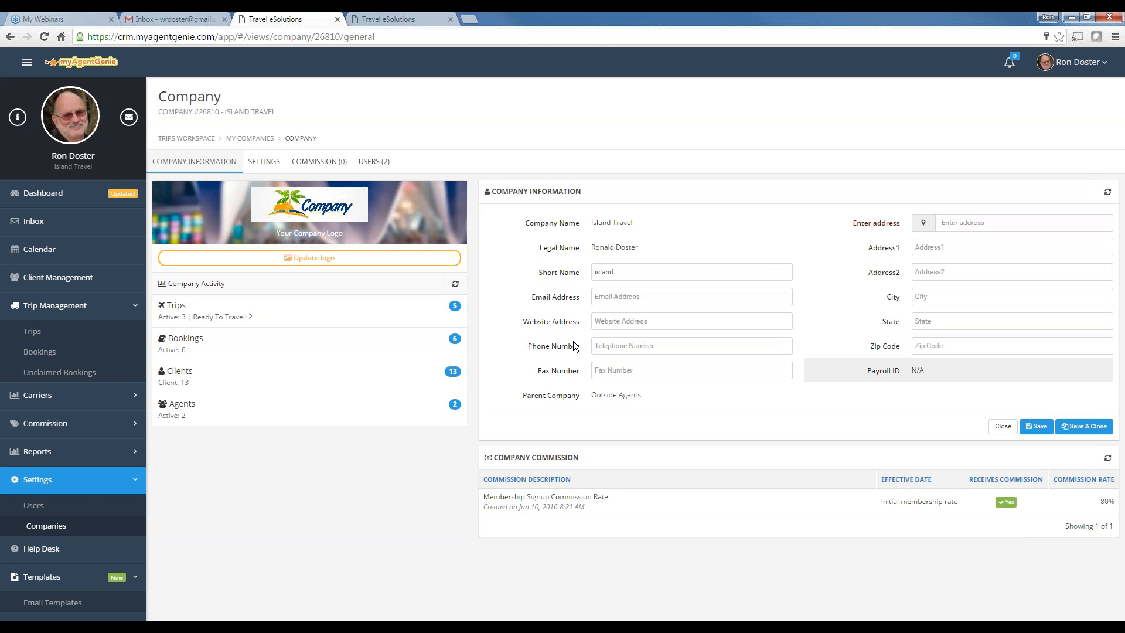
Open the Labor Day Vacation 2016 trip from Trips and view its documents
click(34, 331)
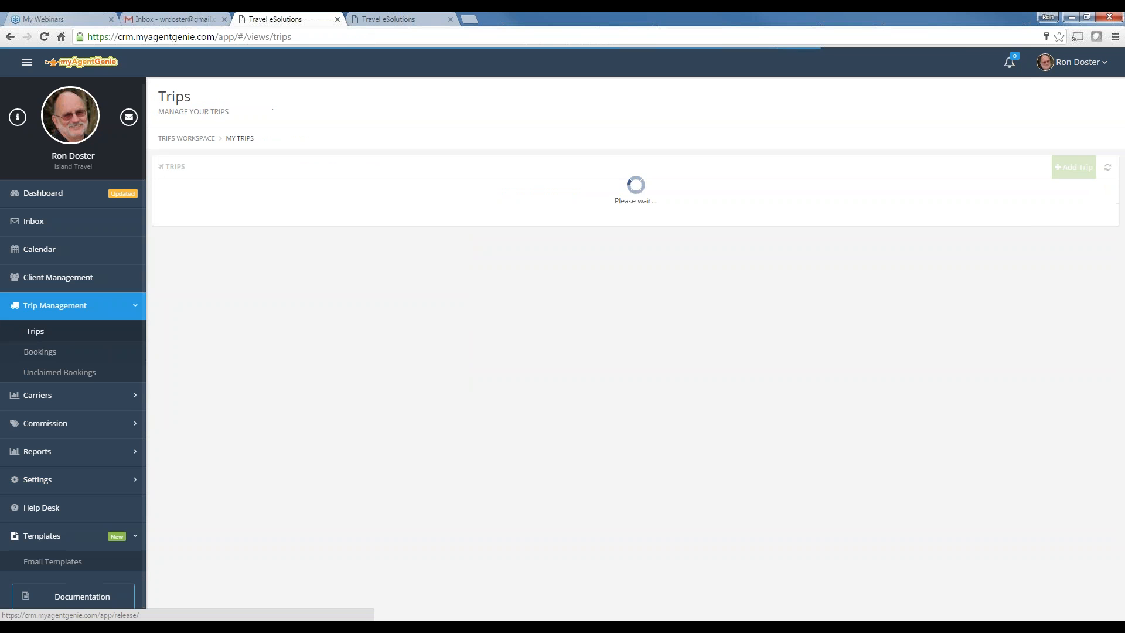
click(196, 286)
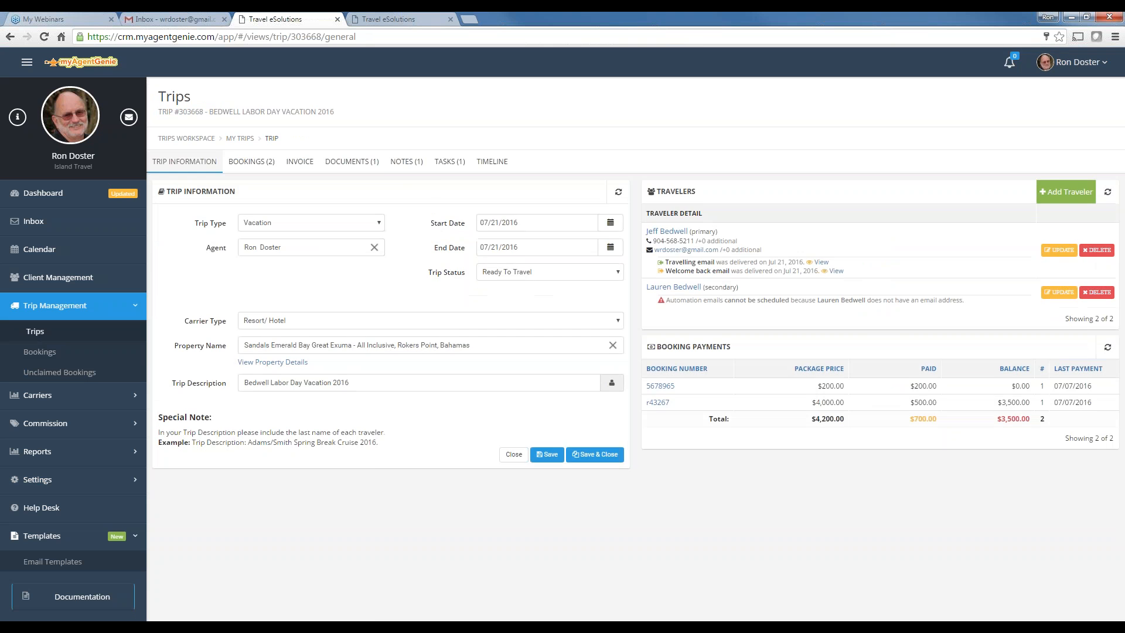
click(357, 164)
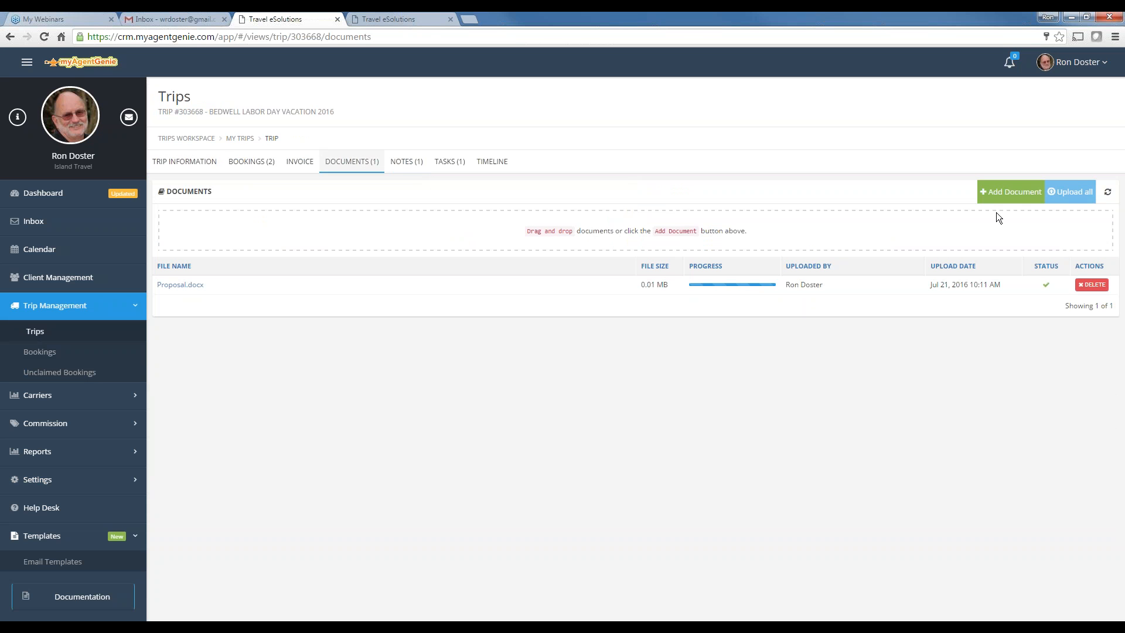